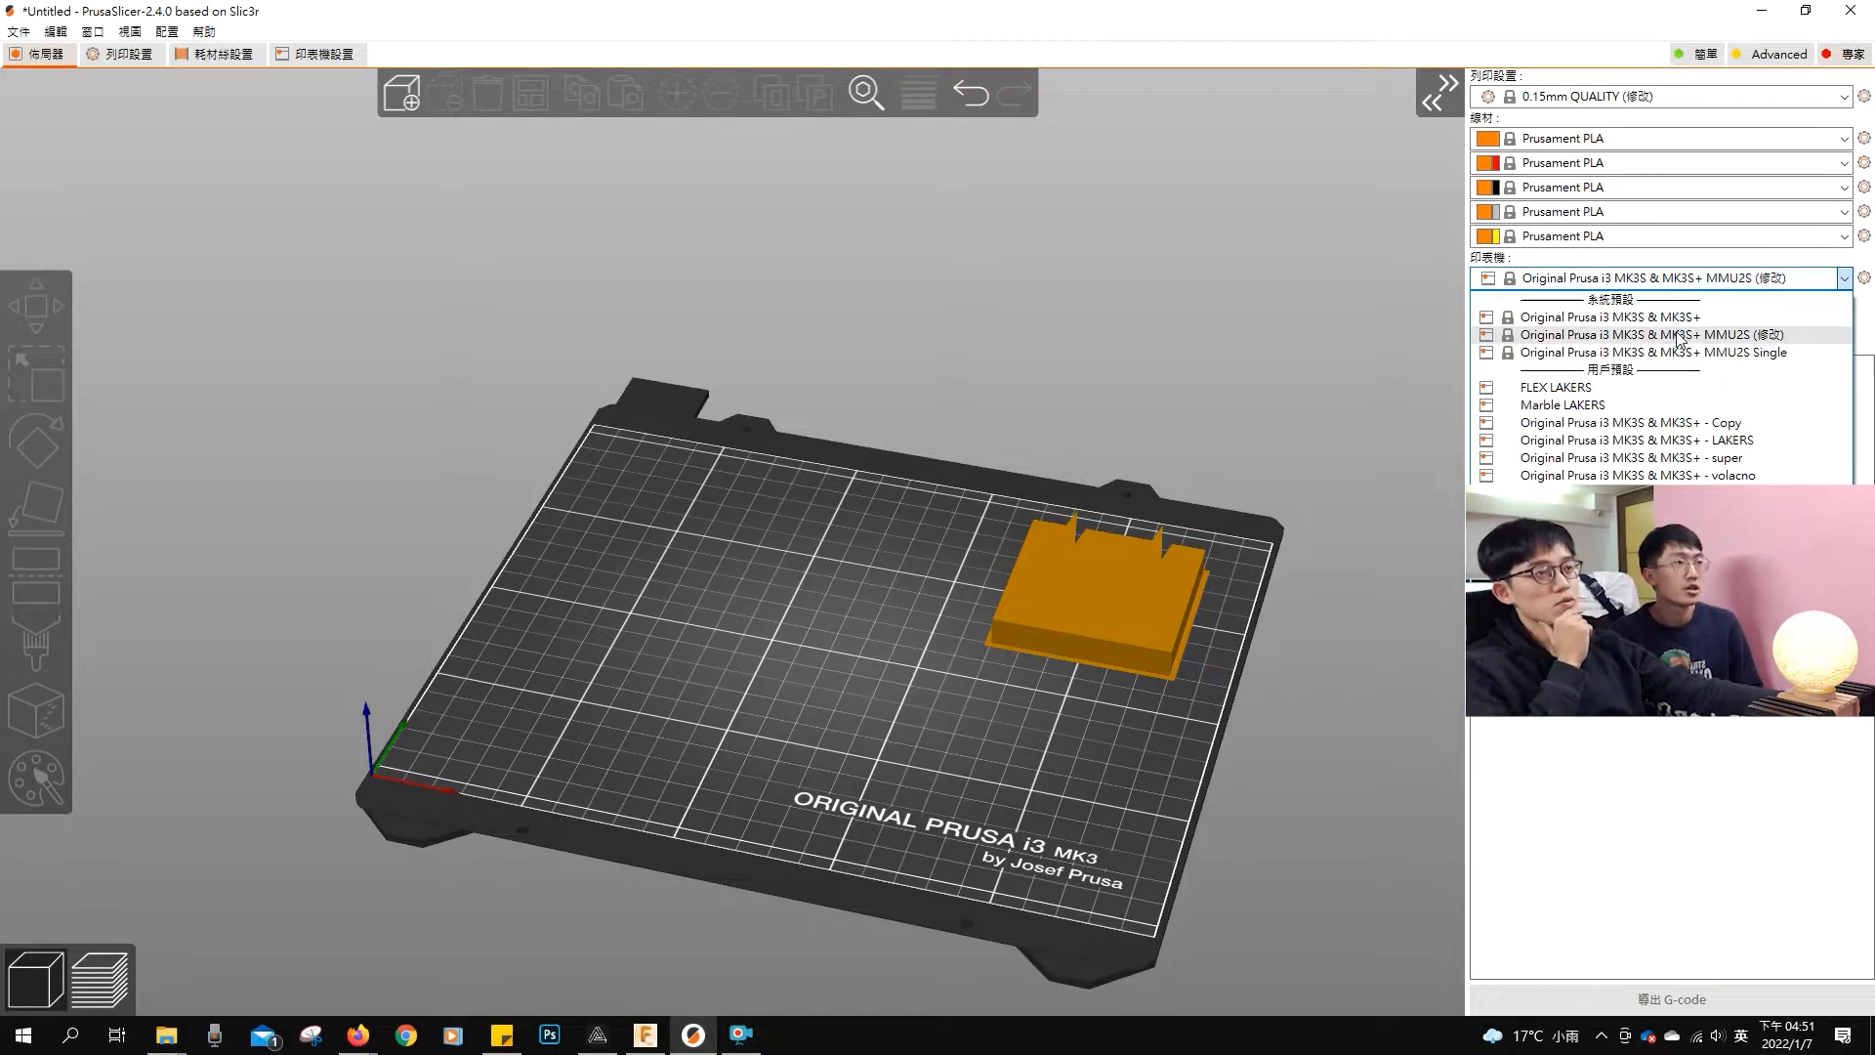
# Step: Reload the Original Prusa i3 MK3S & MK3S+ MMU2S printer preset and discard its unsaved extruder colour changes
pyautogui.click(1677, 339)
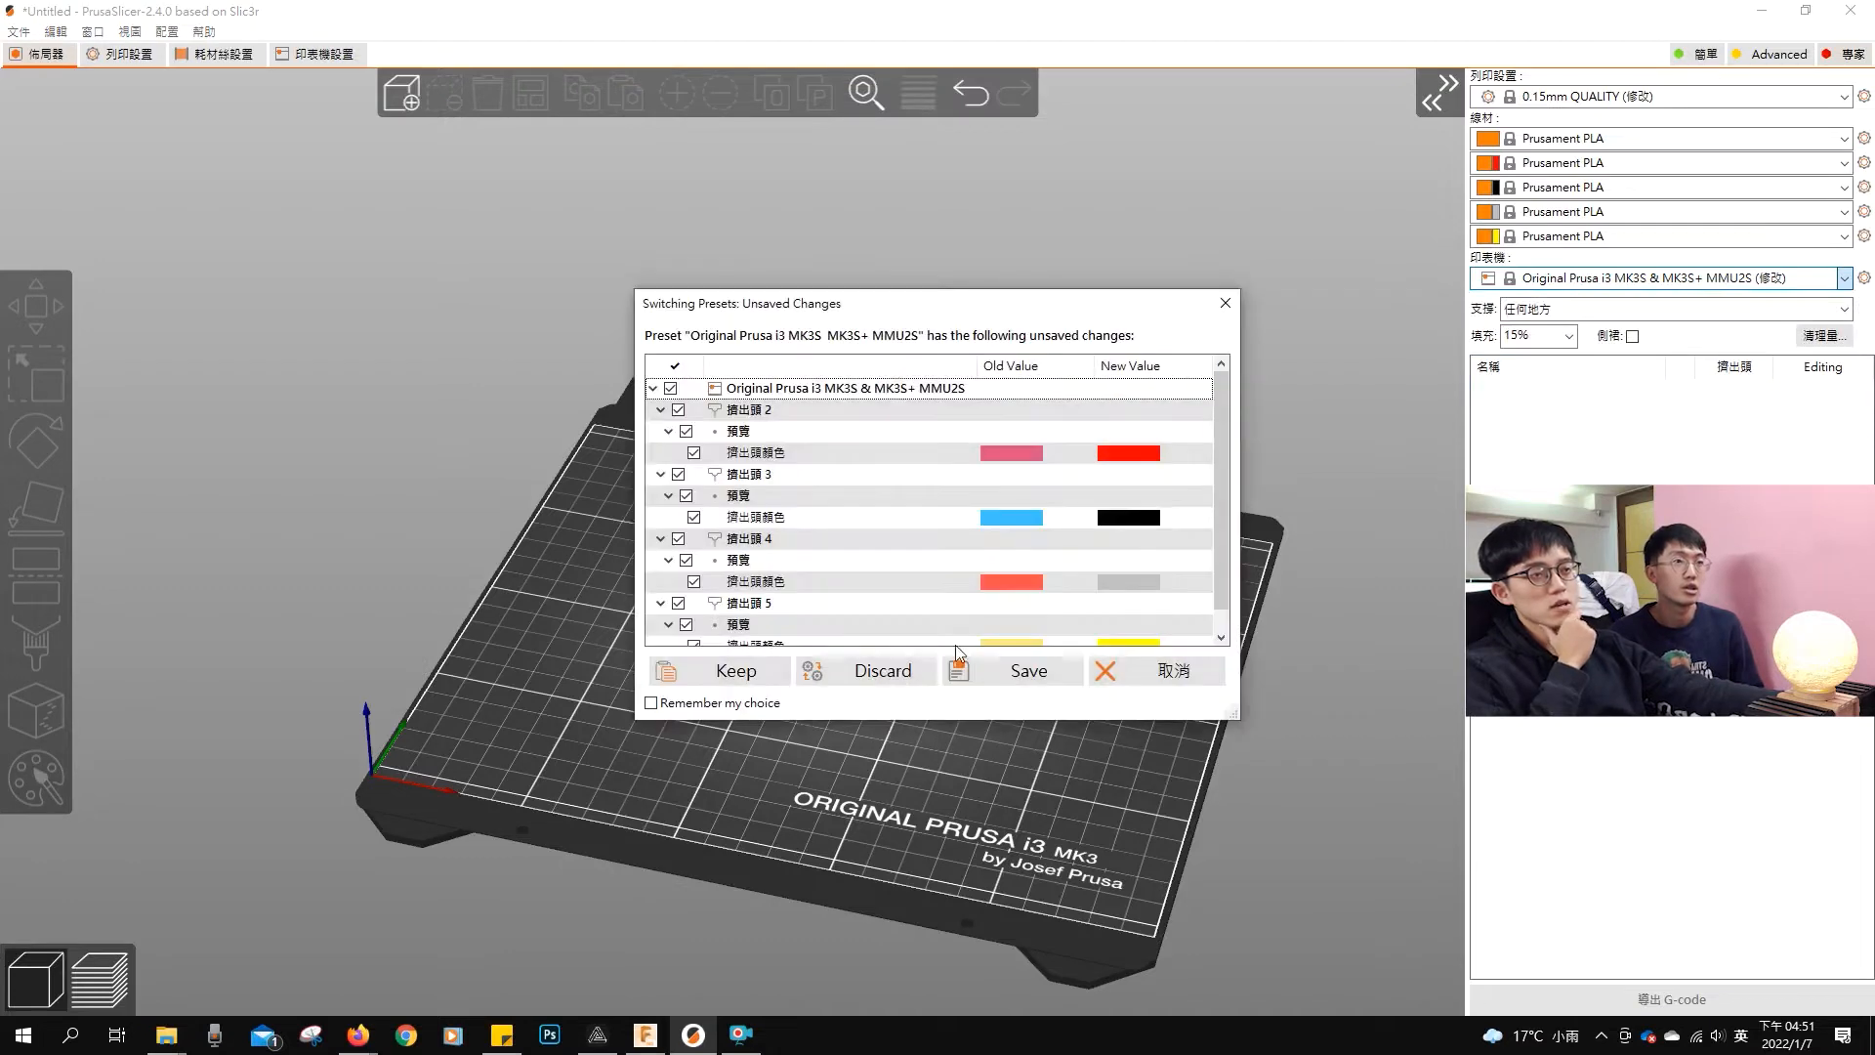
pyautogui.click(882, 671)
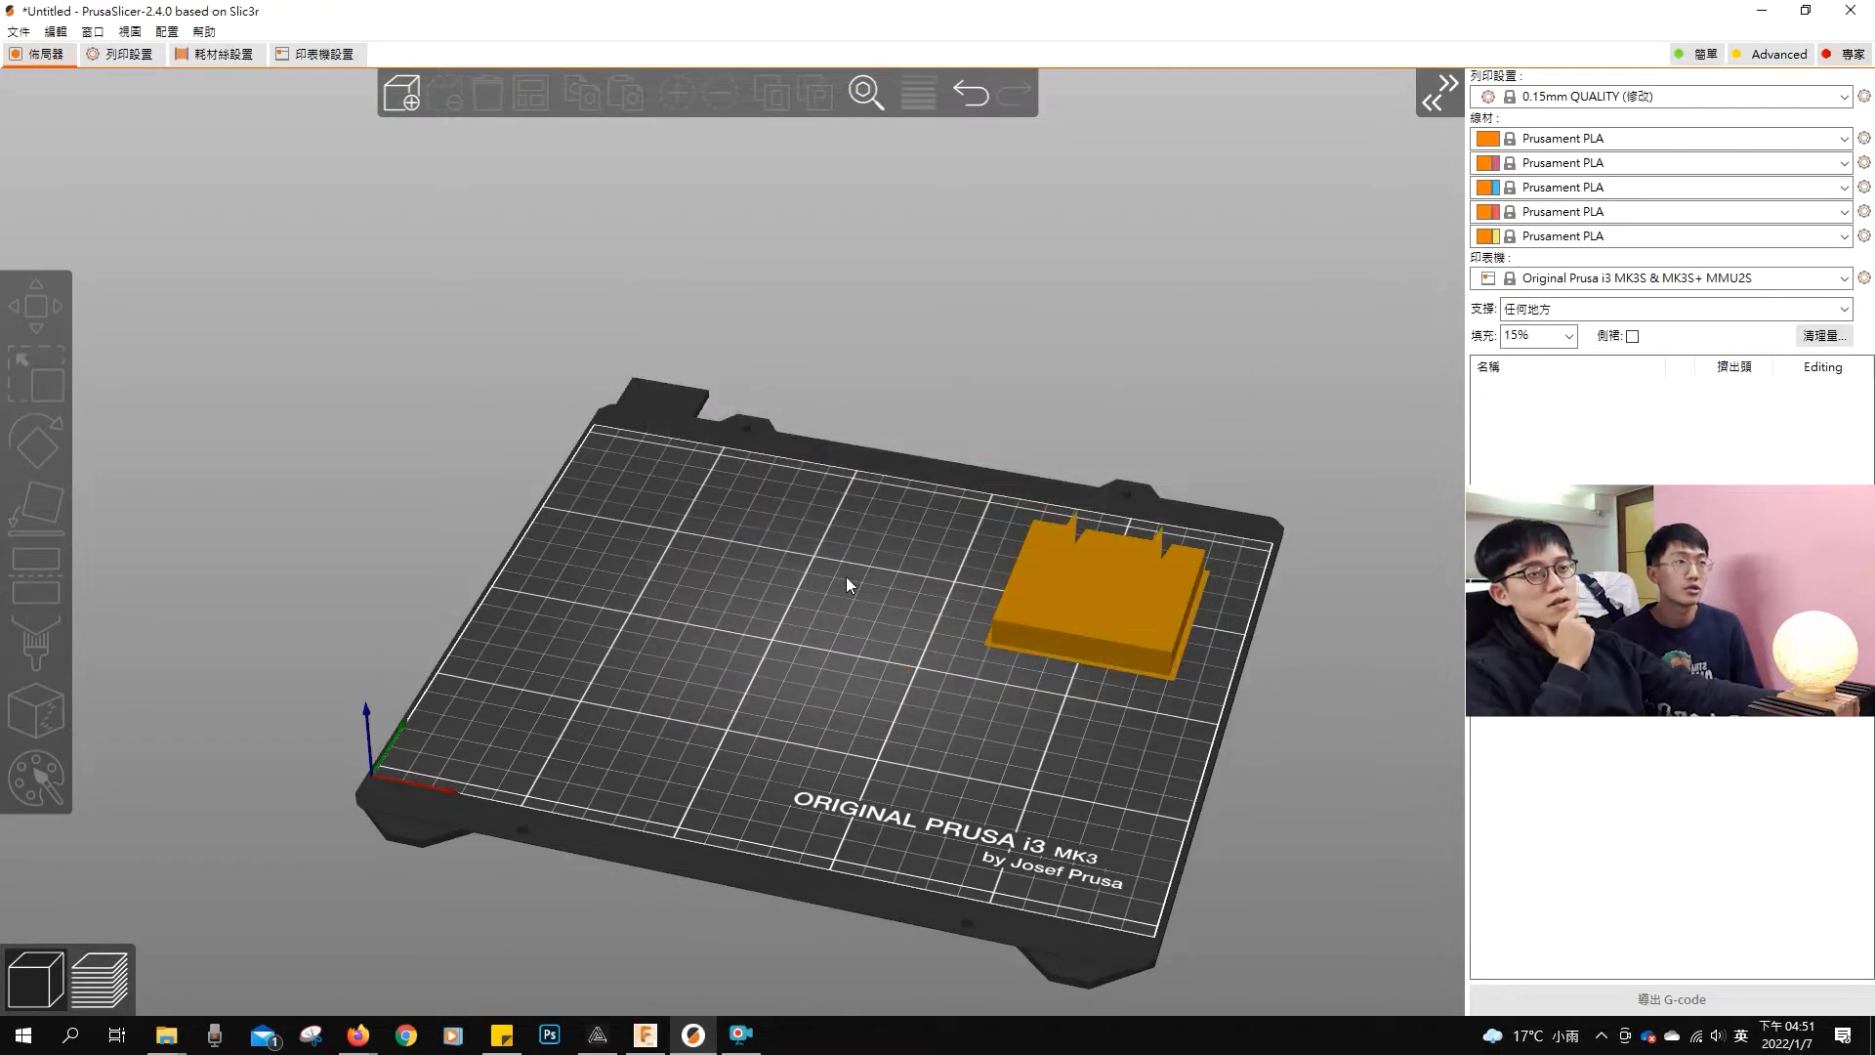
pyautogui.moveTo(765, 618); pyautogui.dragTo(765, 617)
pyautogui.moveTo(1195, 724); pyautogui.dragTo(1175, 745, button='right')
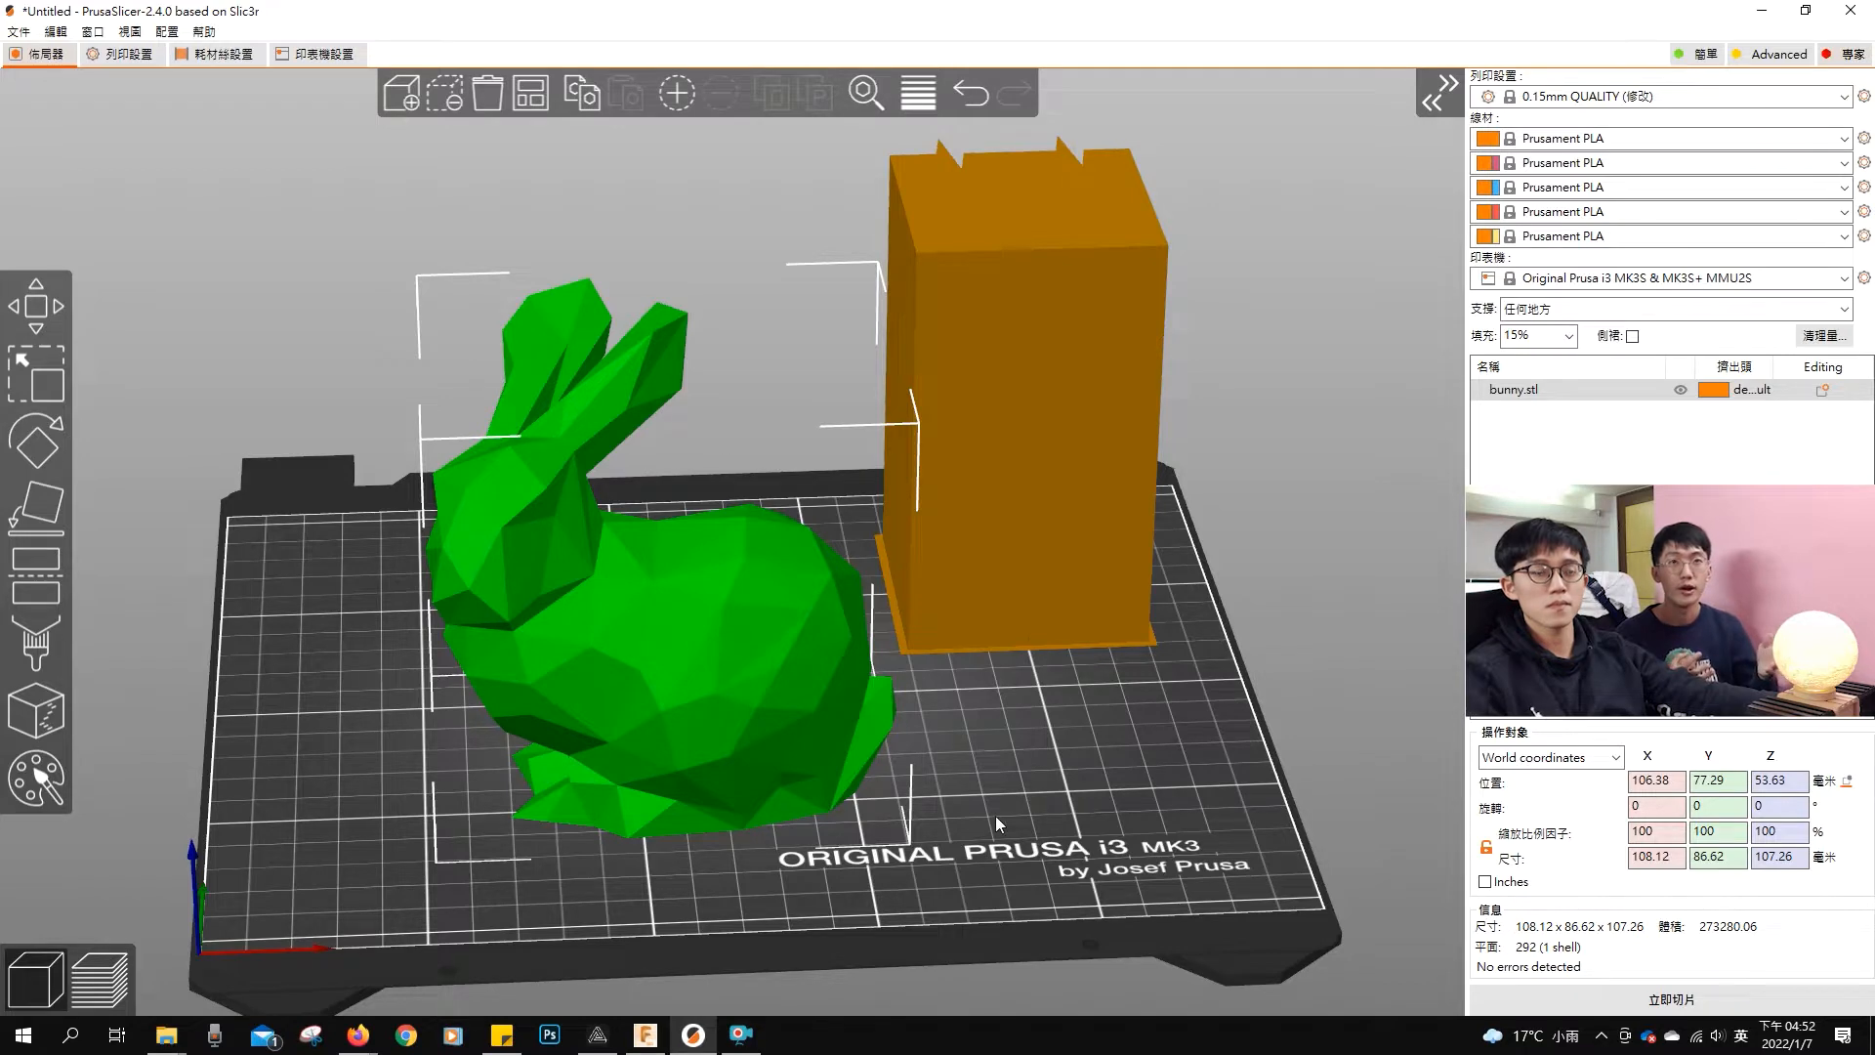
# Step: Select the bunny model and open multimaterial painting for it
pyautogui.moveTo(1025, 819); pyautogui.dragTo(986, 817)
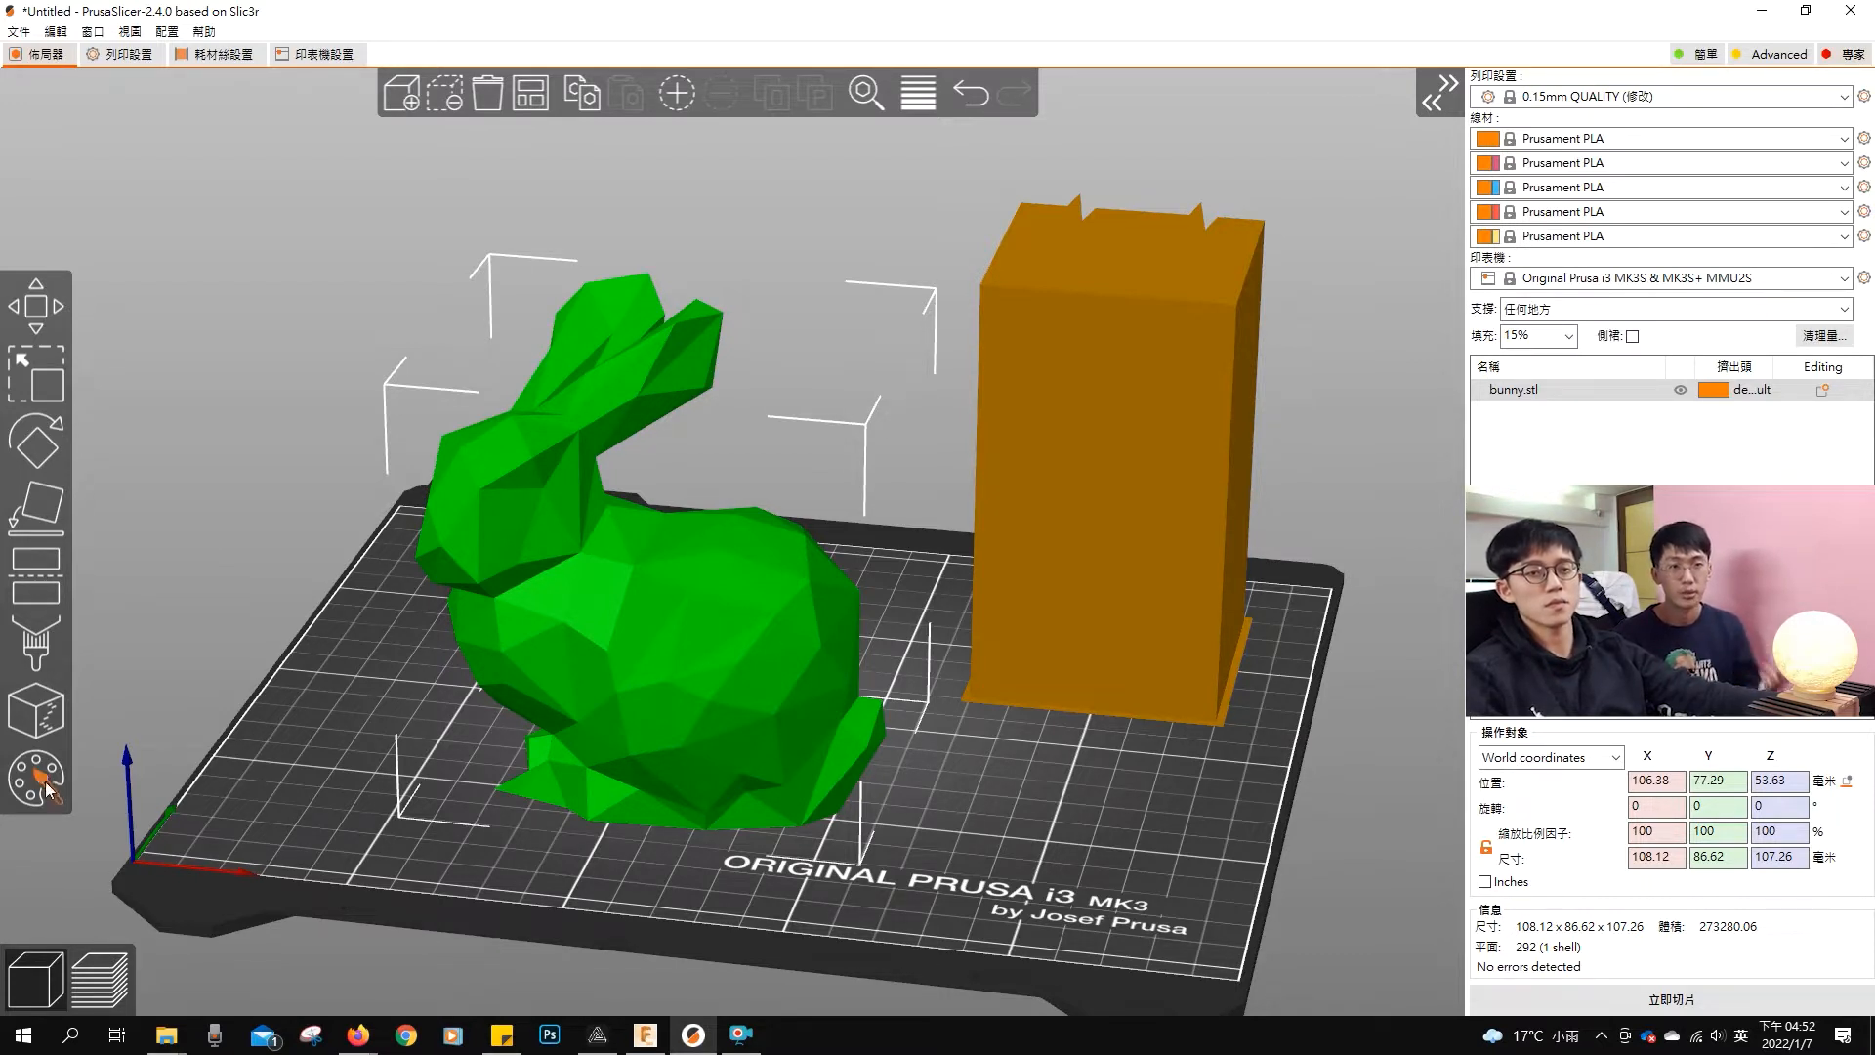
pyautogui.click(250, 664)
pyautogui.click(612, 600)
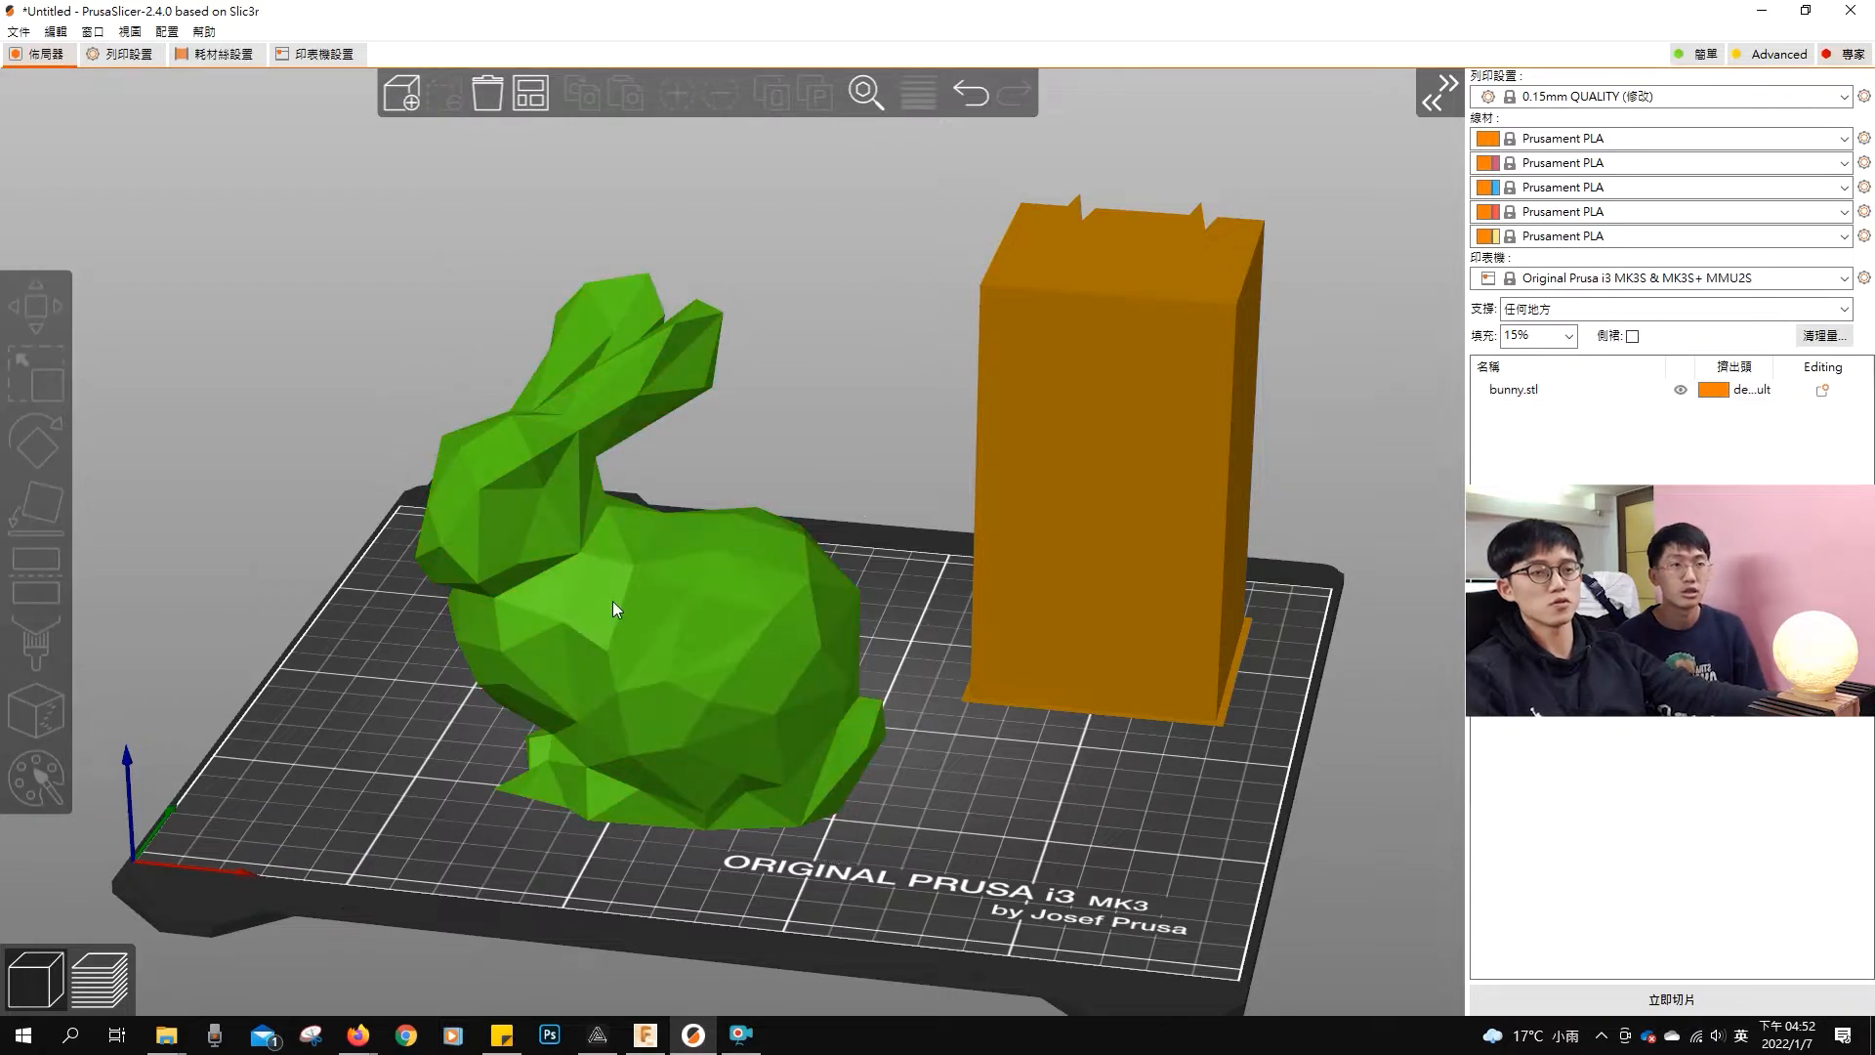
pyautogui.click(621, 601)
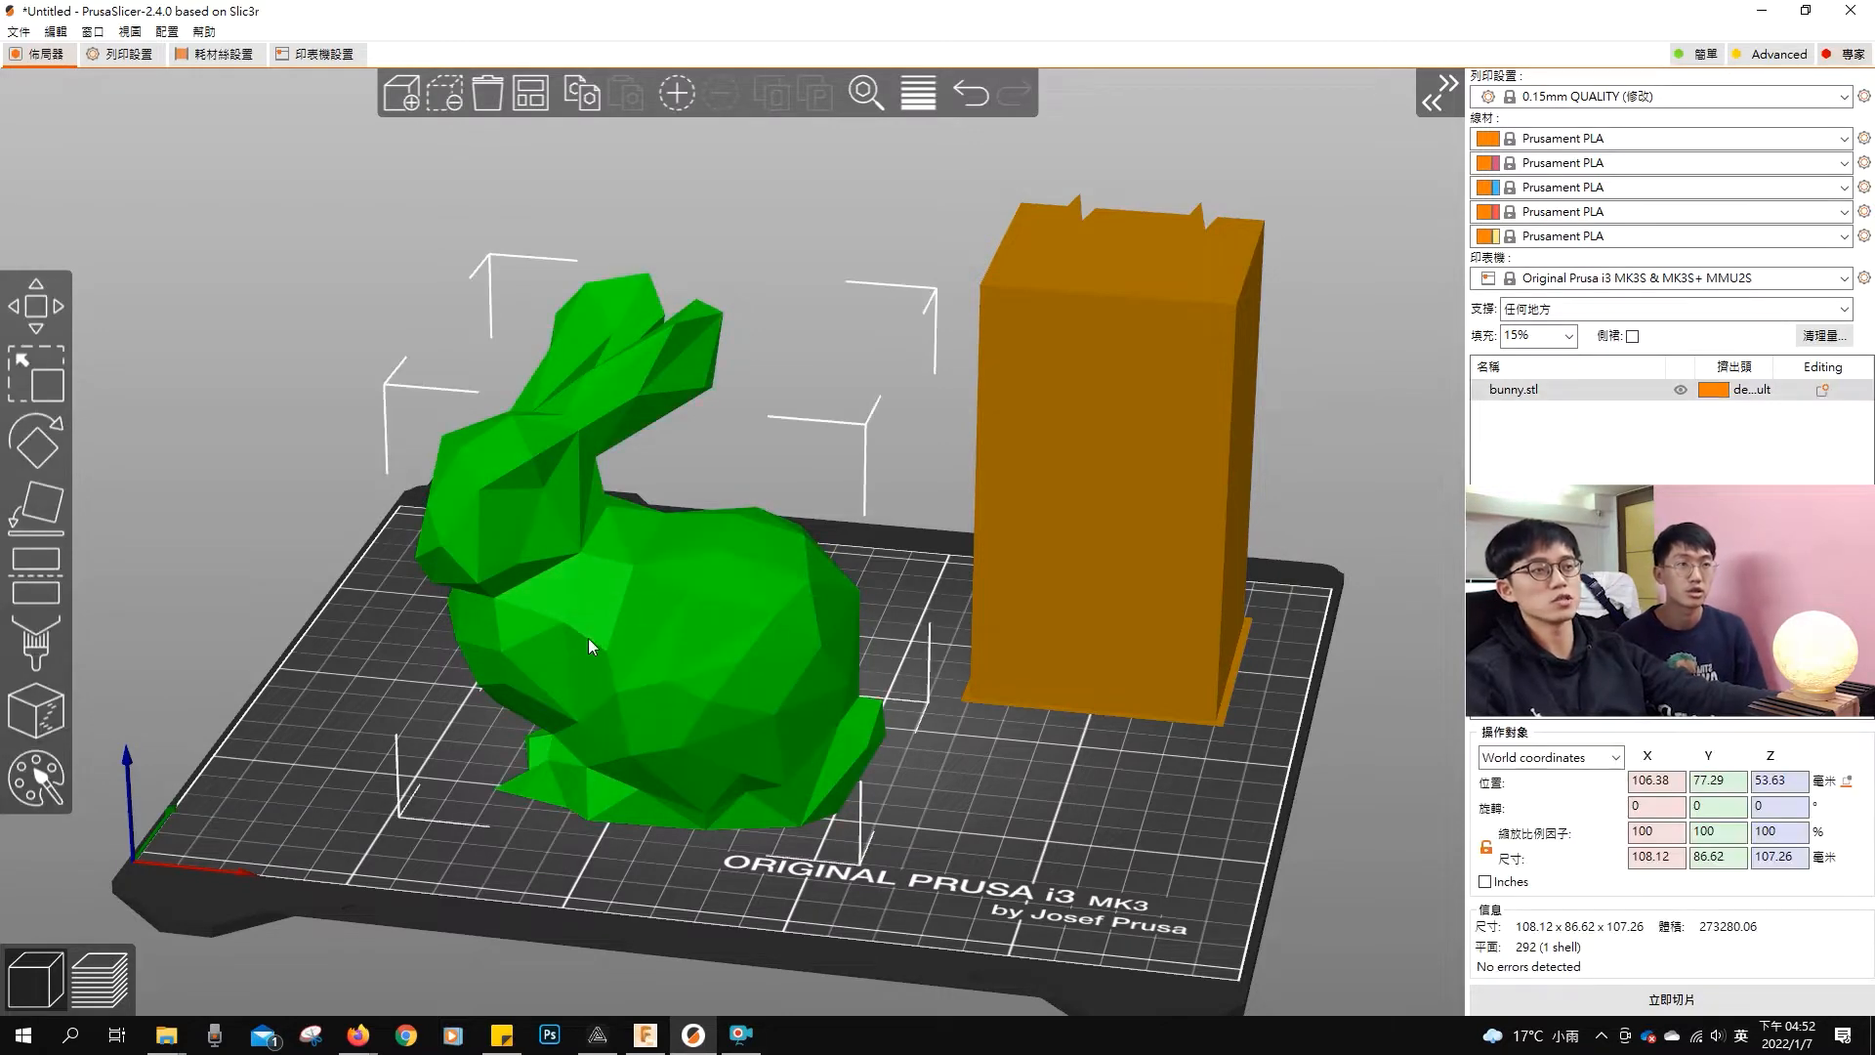
pyautogui.click(41, 791)
# Step: Set Extruder 1's colour, the first painting colour, to black
pyautogui.click(308, 720)
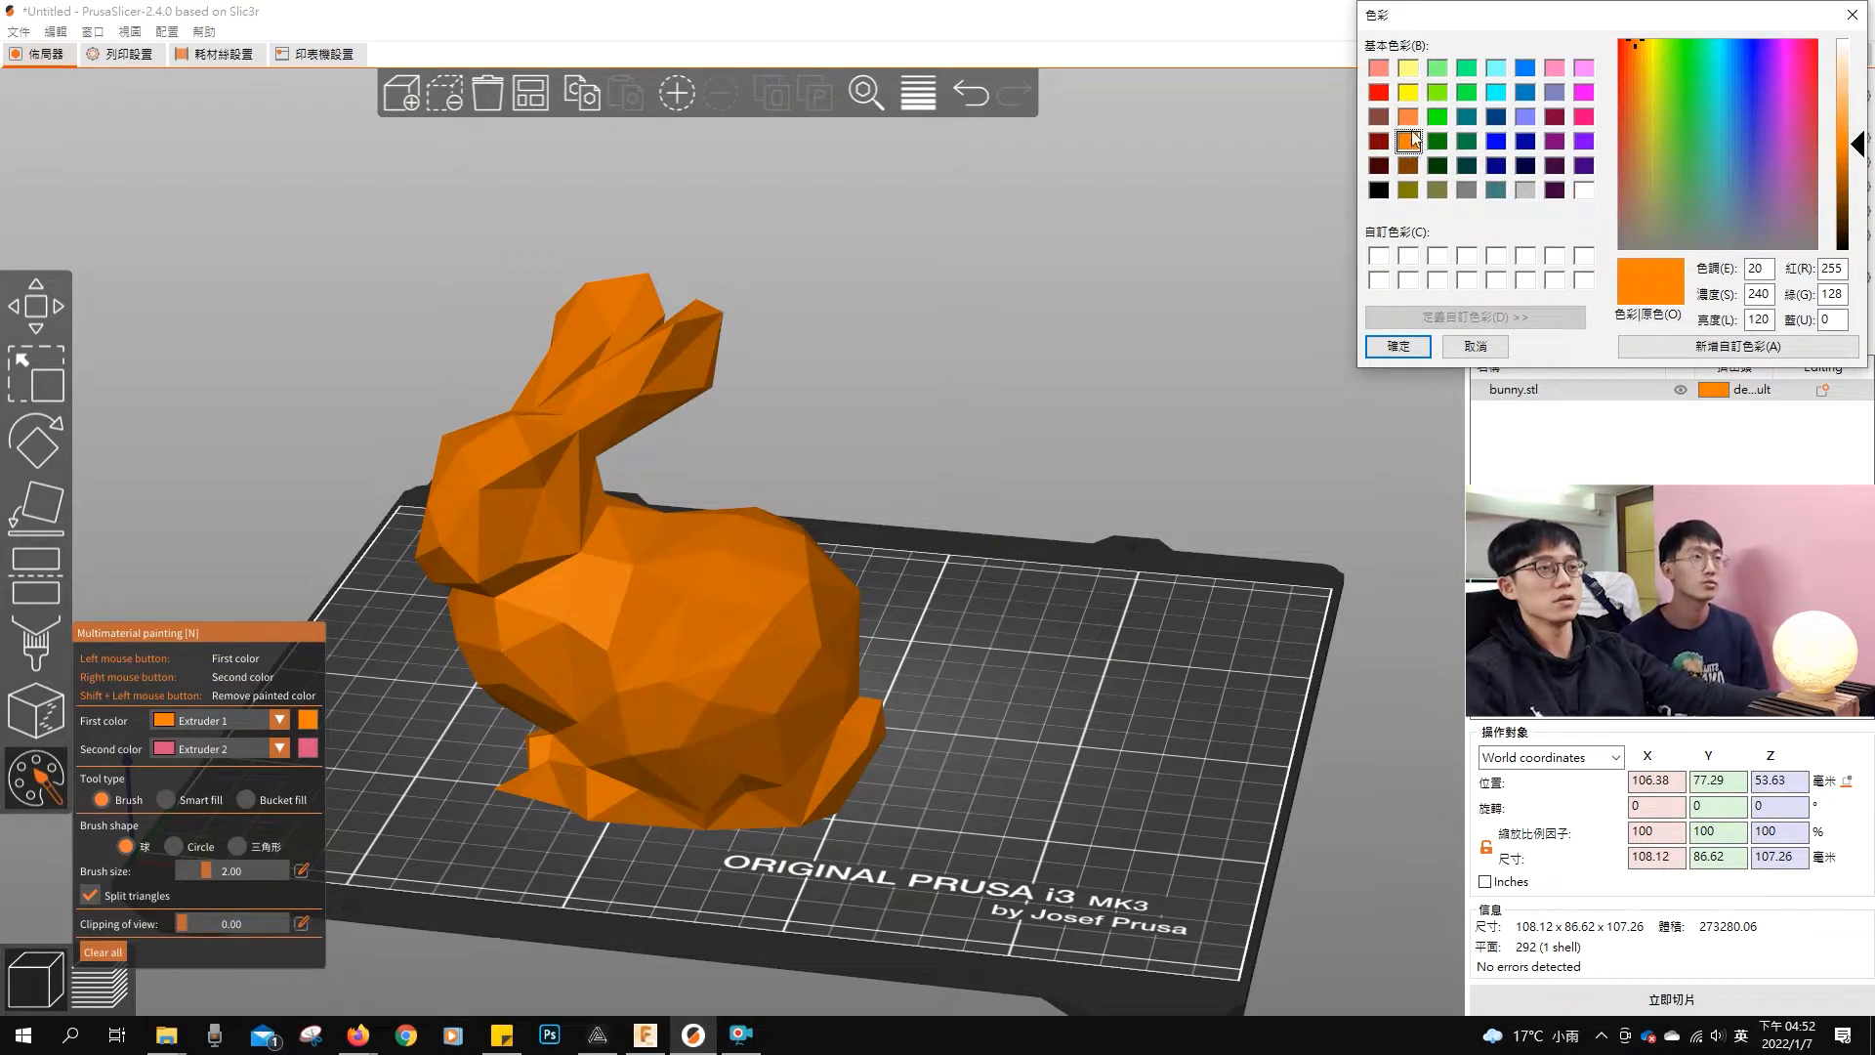
pyautogui.click(1379, 190)
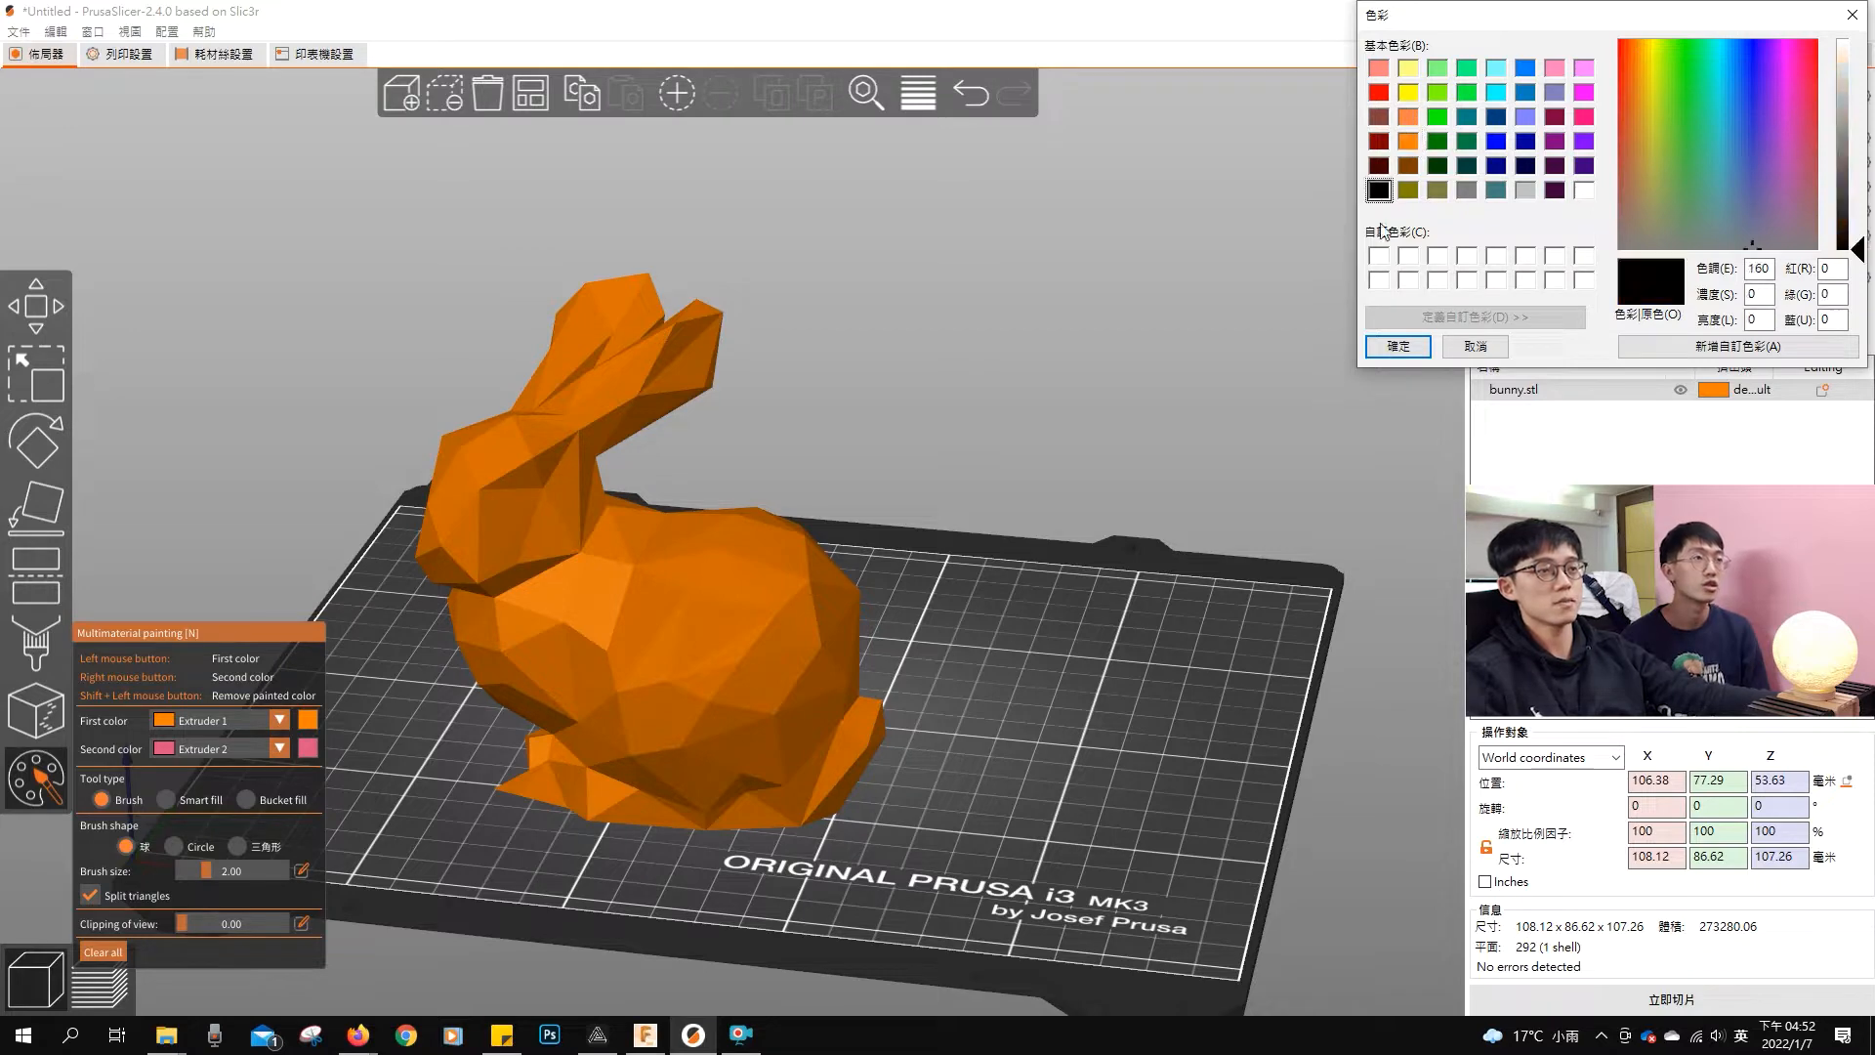
pyautogui.click(1397, 348)
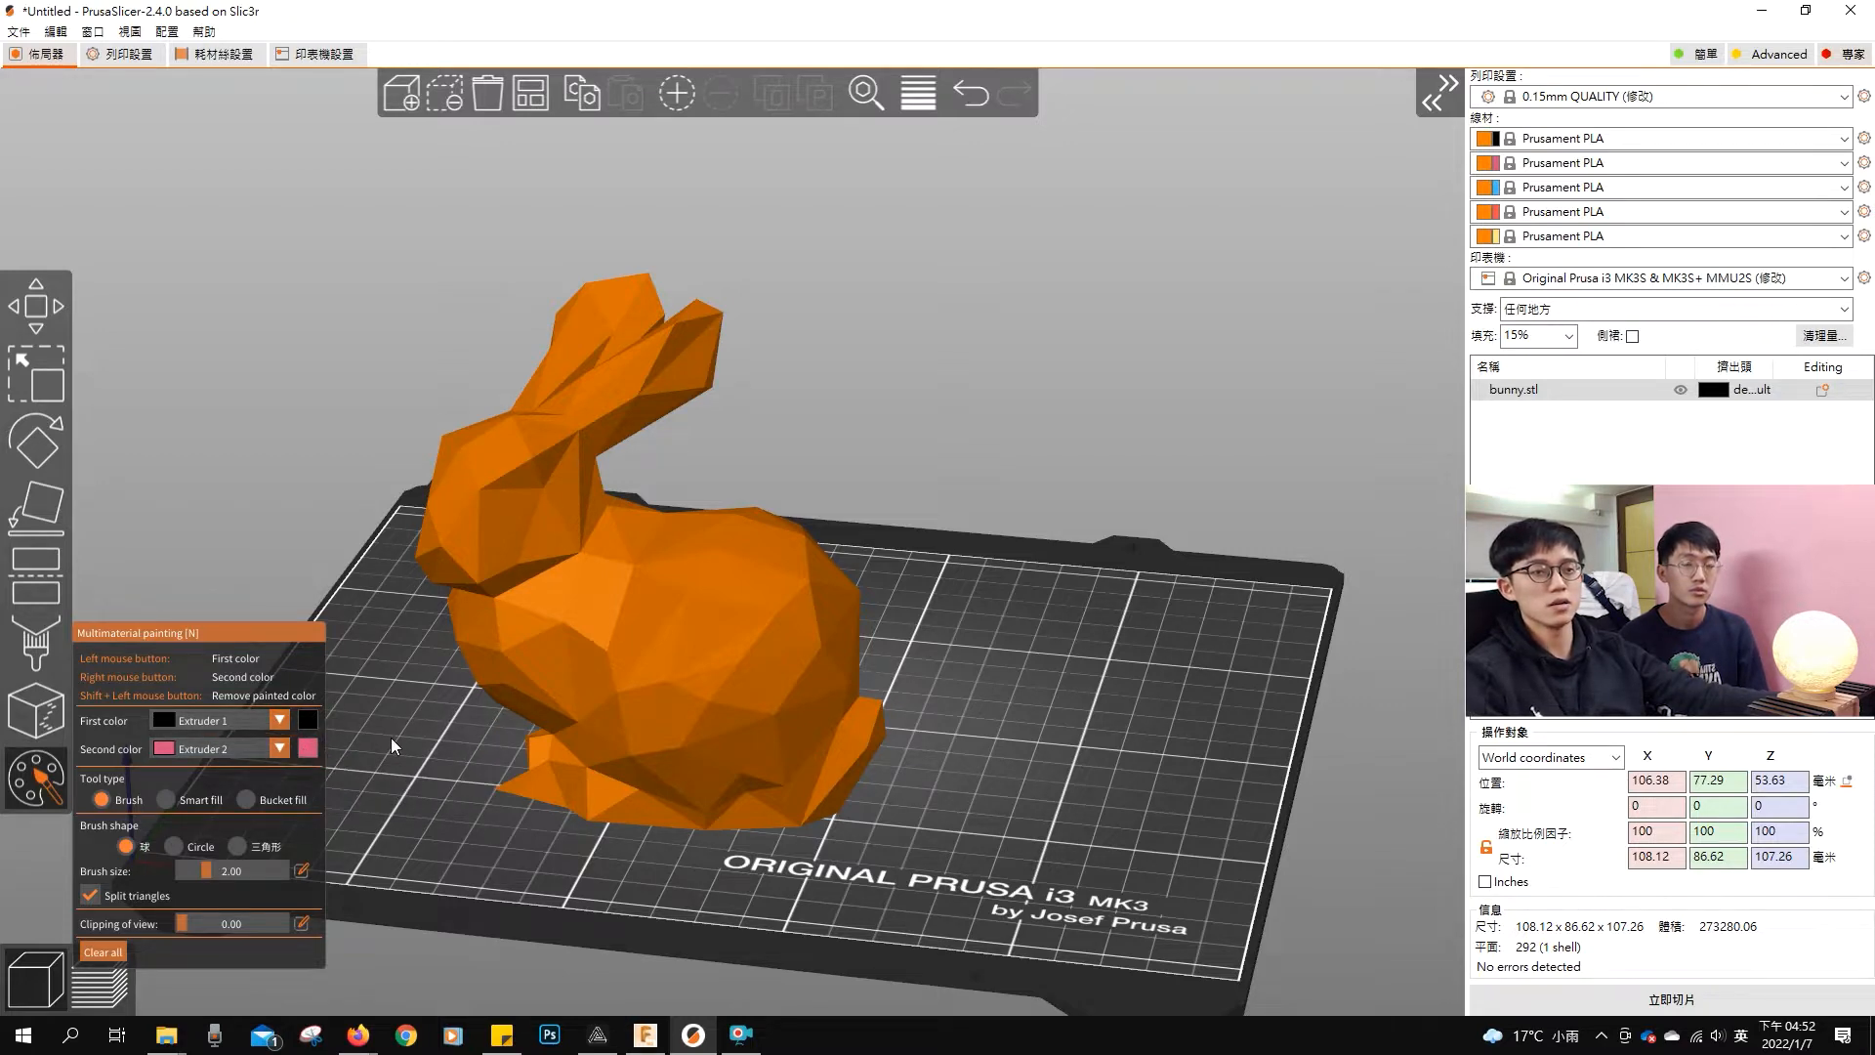
# Step: Brush a black eye spot onto the side of the bunny's head and fill the surrounding facets black with Smart fill at 23°
pyautogui.moveTo(391, 737); pyautogui.dragTo(401, 735)
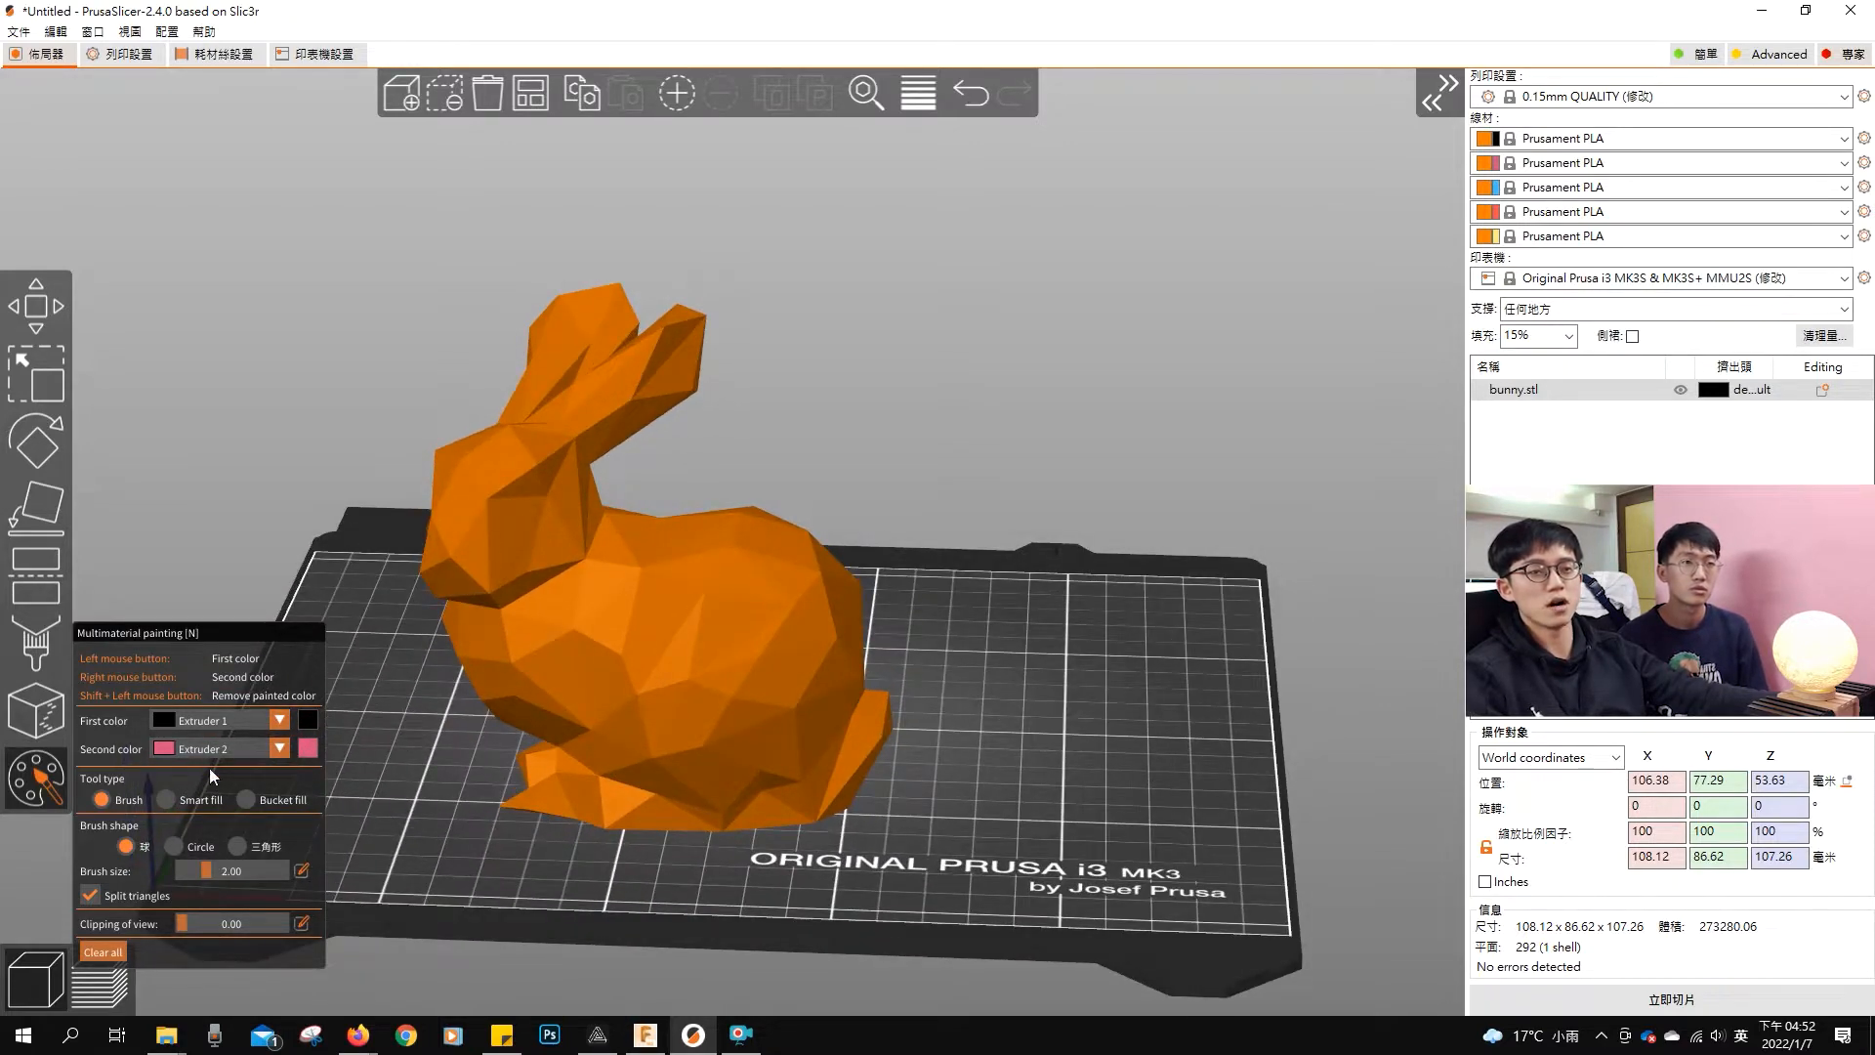
pyautogui.click(515, 528)
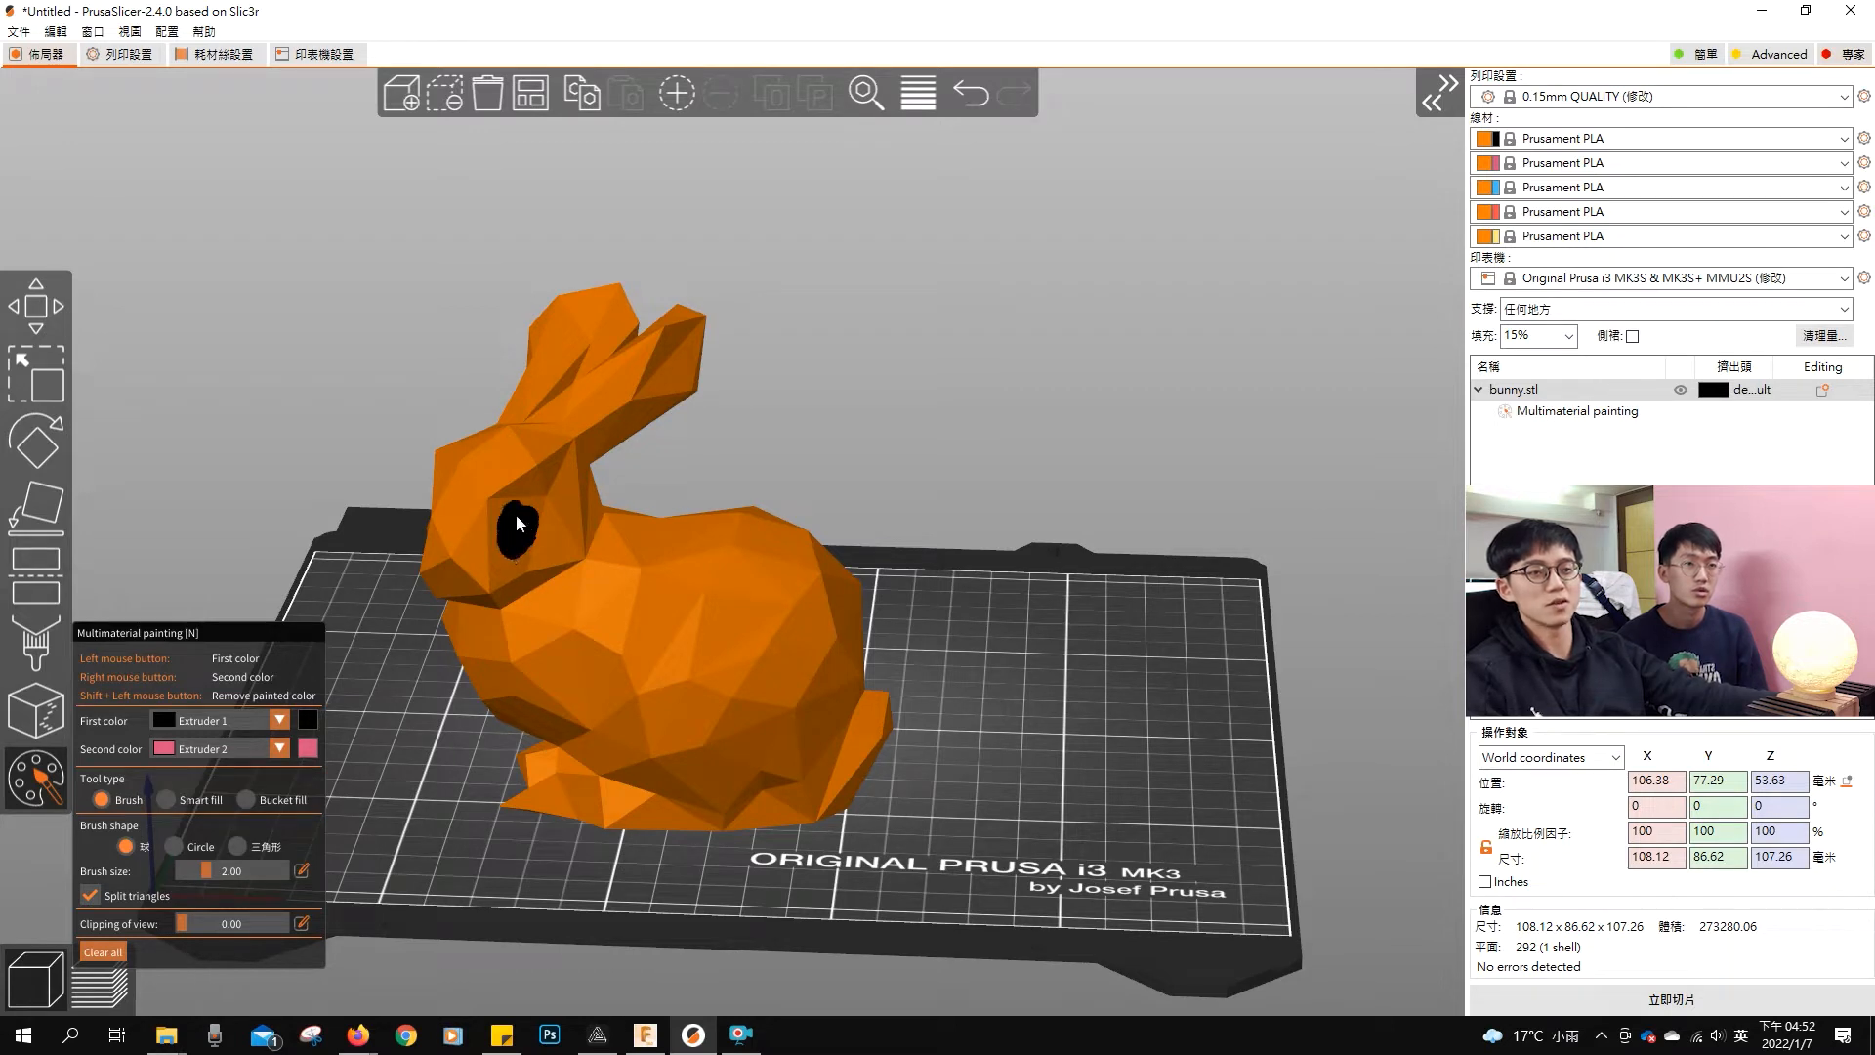
pyautogui.click(166, 802)
pyautogui.moveTo(203, 829); pyautogui.dragTo(207, 829)
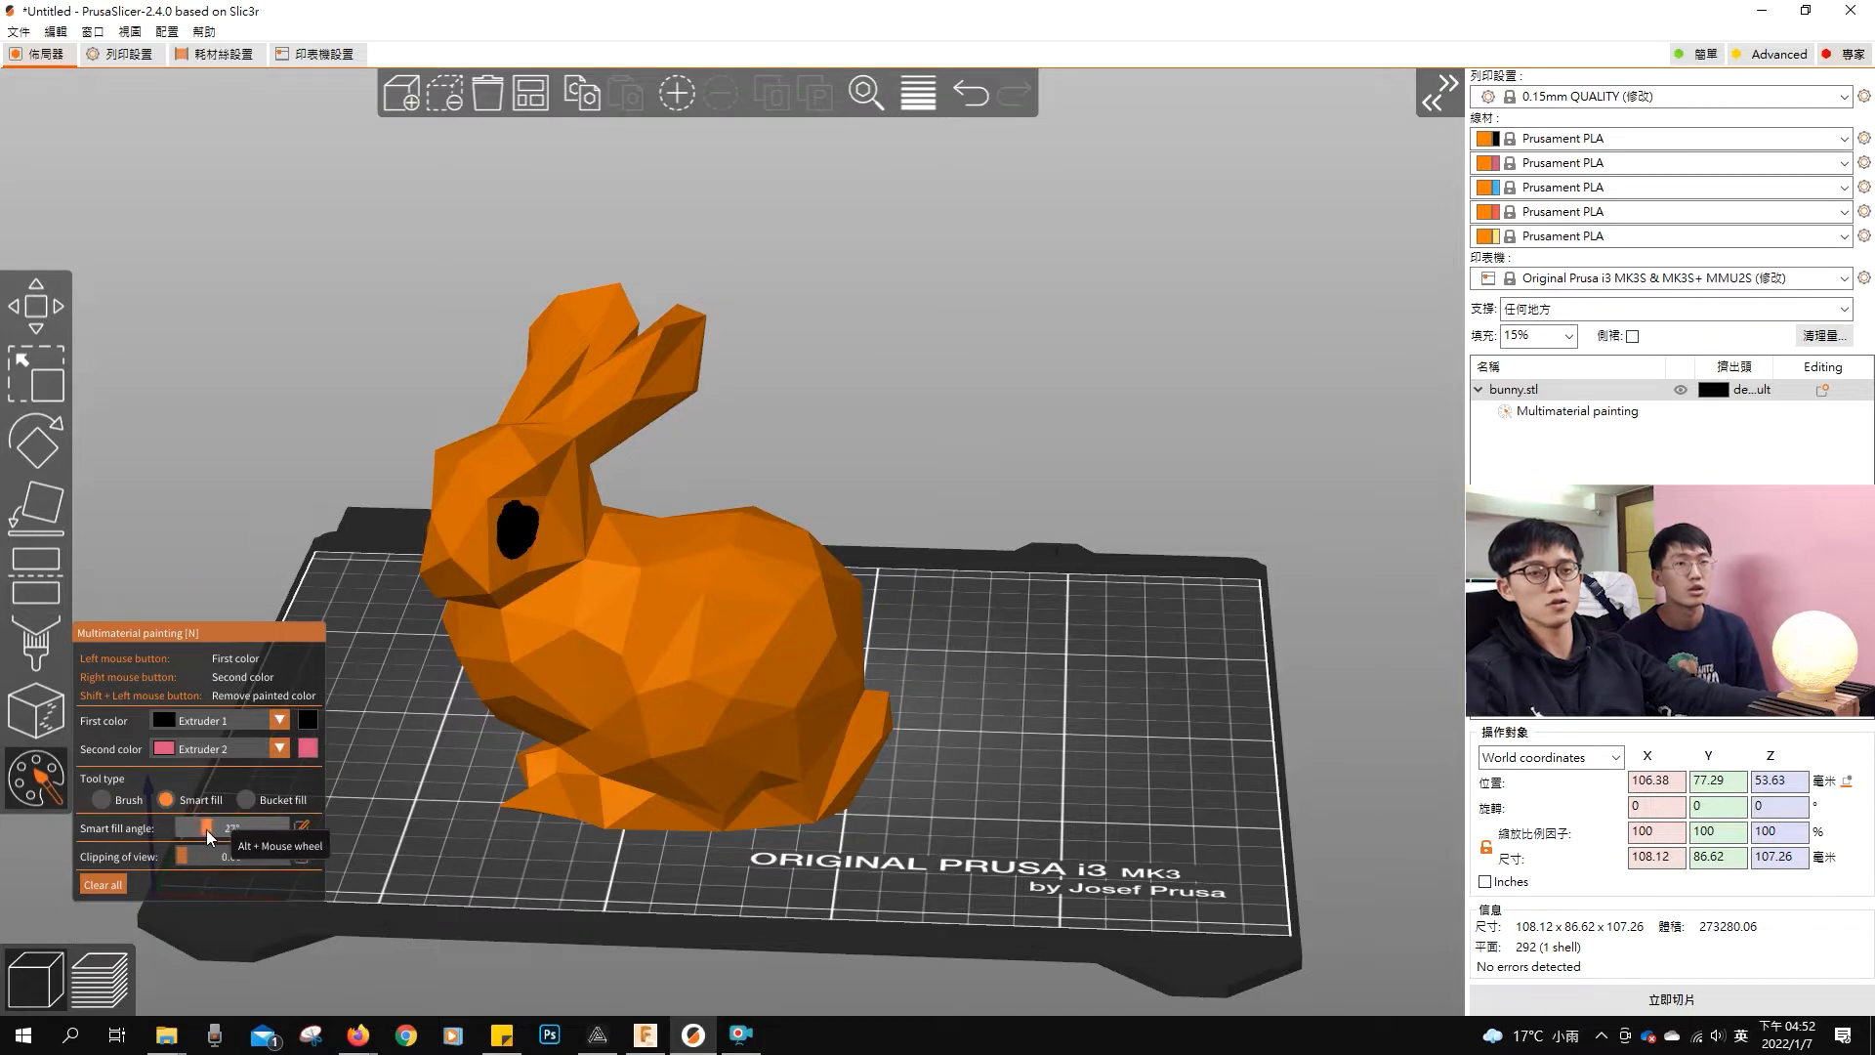
pyautogui.click(504, 541)
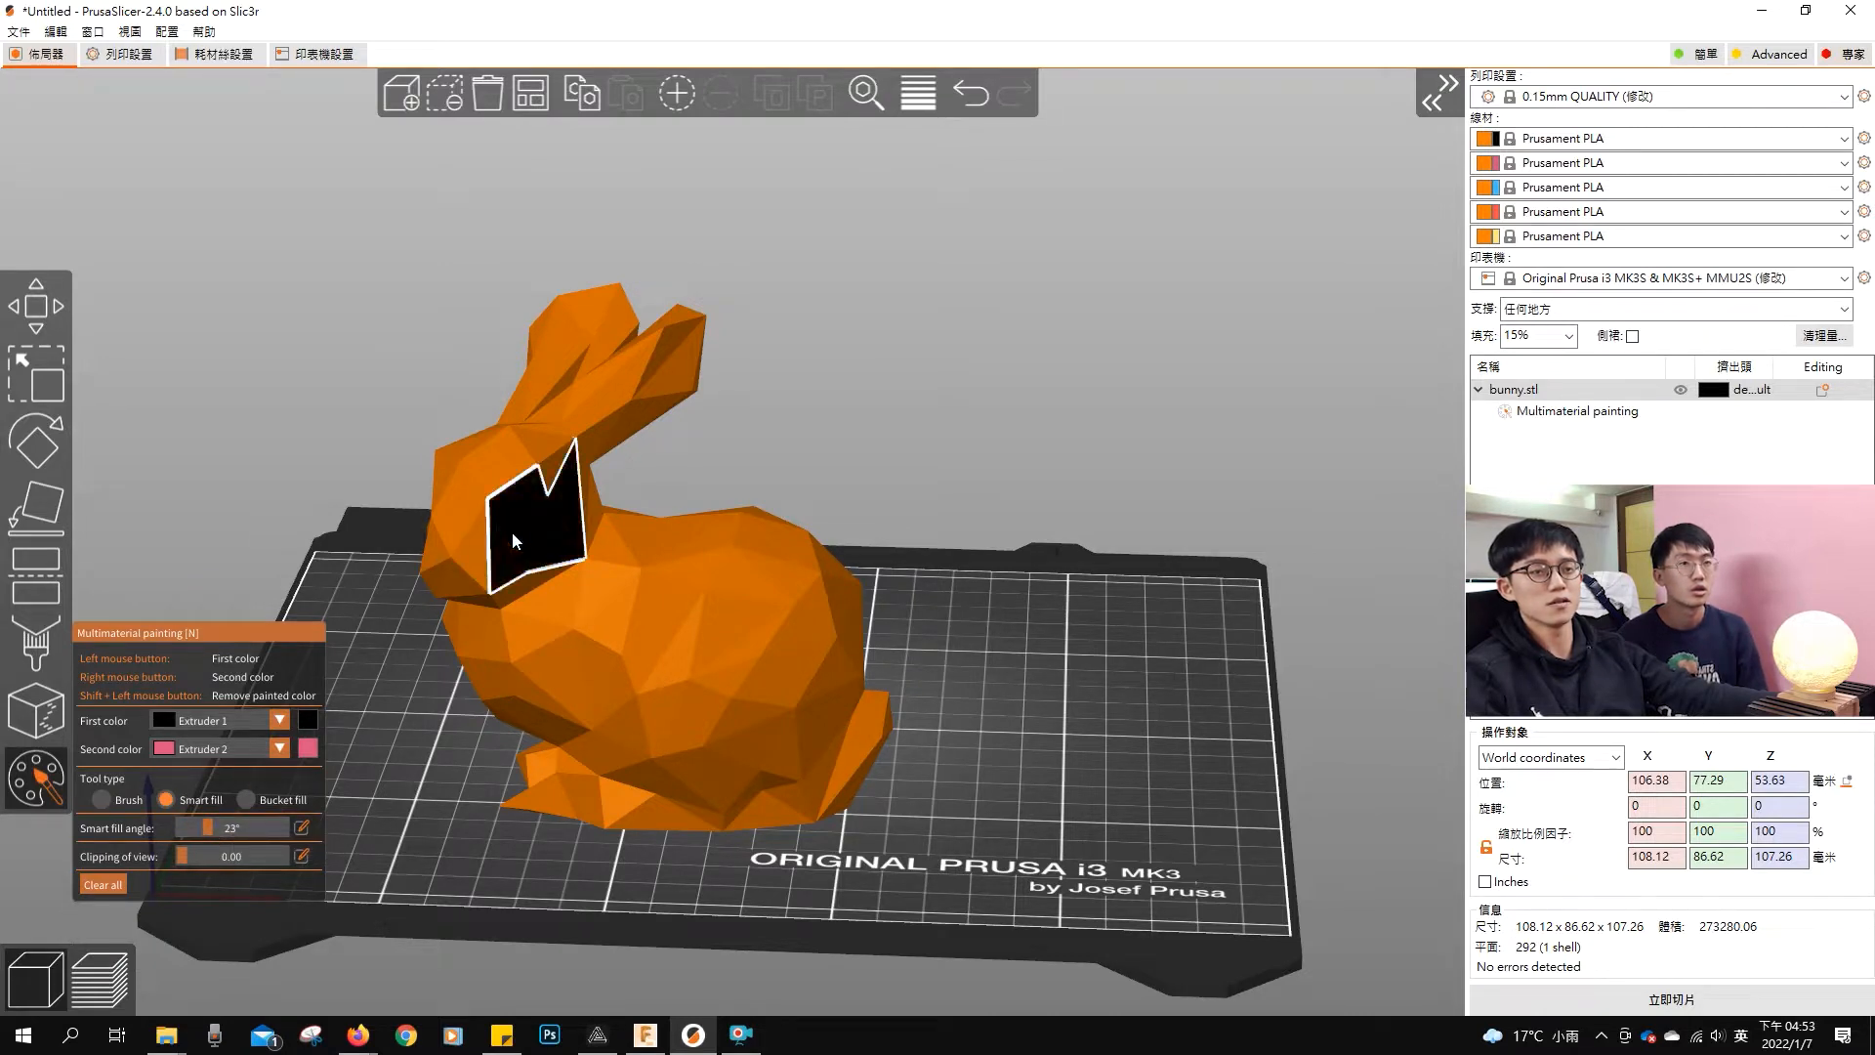
pyautogui.moveTo(466, 772); pyautogui.dragTo(349, 824)
# Step: Switch the painting tool to Bucket fill and set Extruder 2's colour to orange (RGB 255, 128, 64)
pyautogui.click(254, 799)
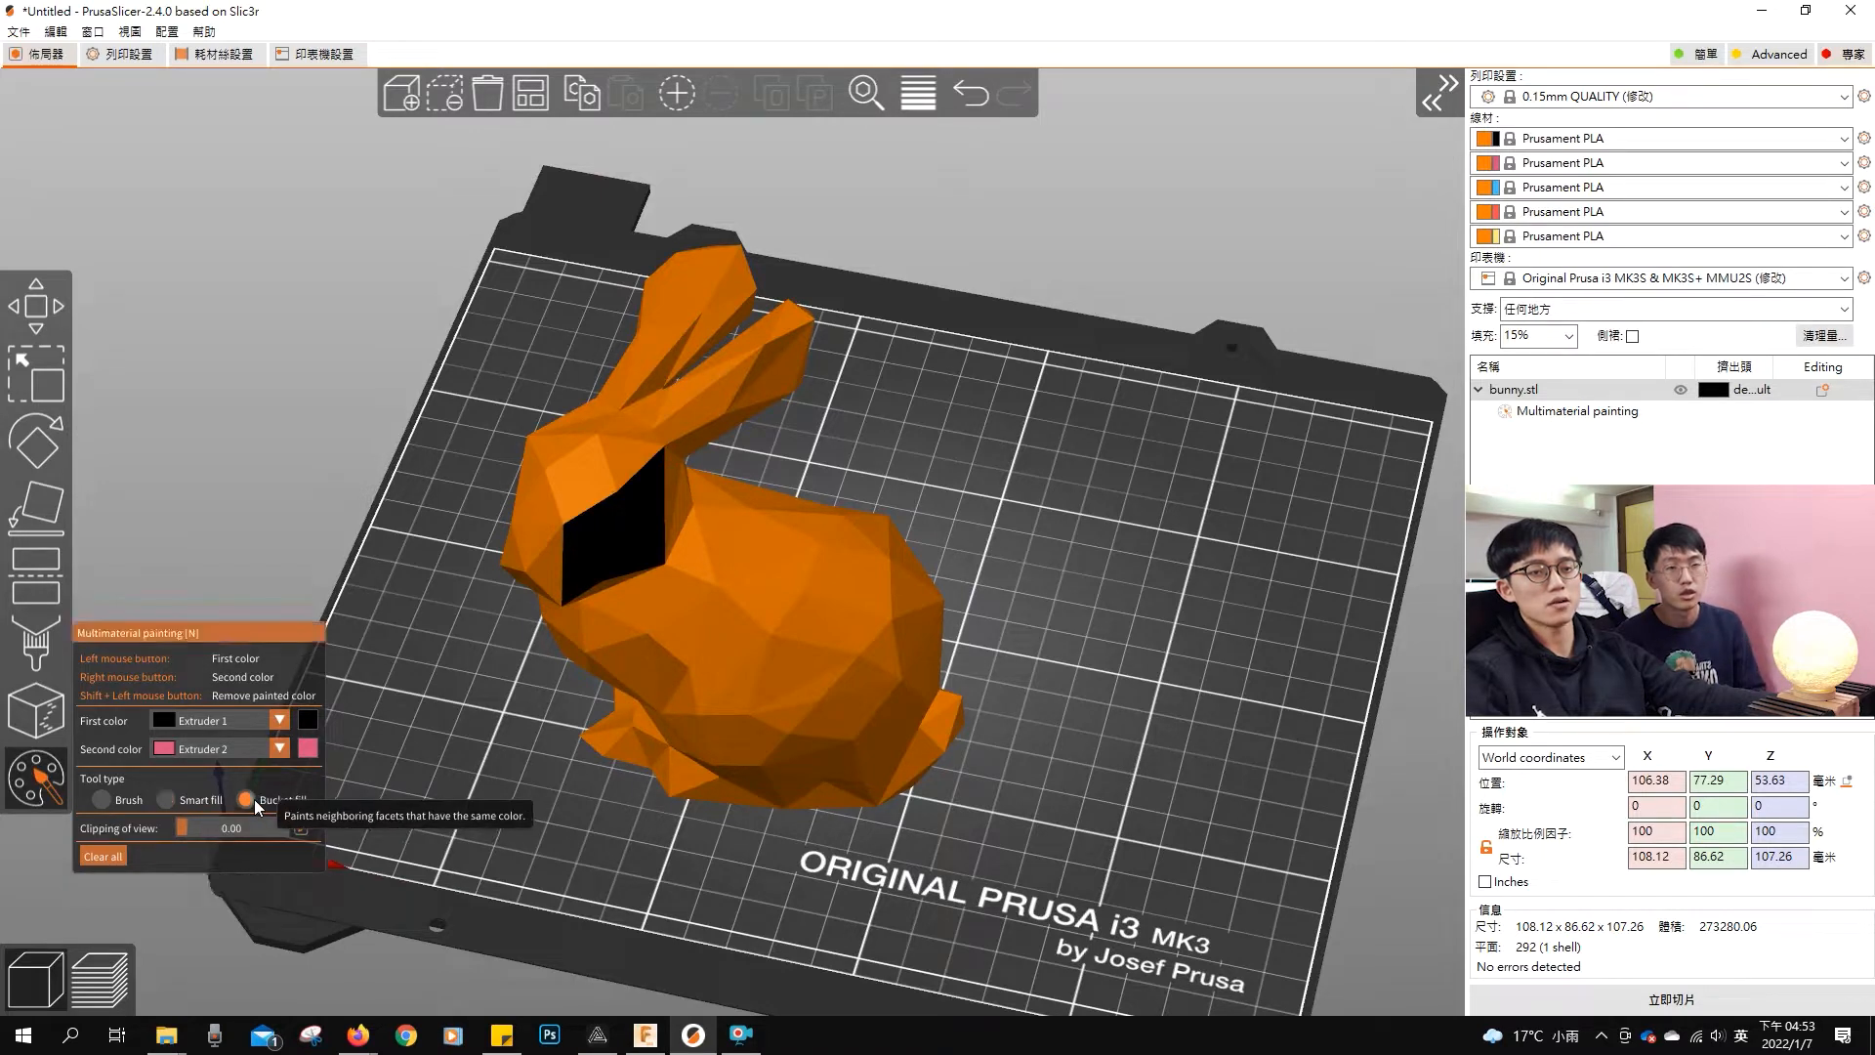
pyautogui.click(286, 754)
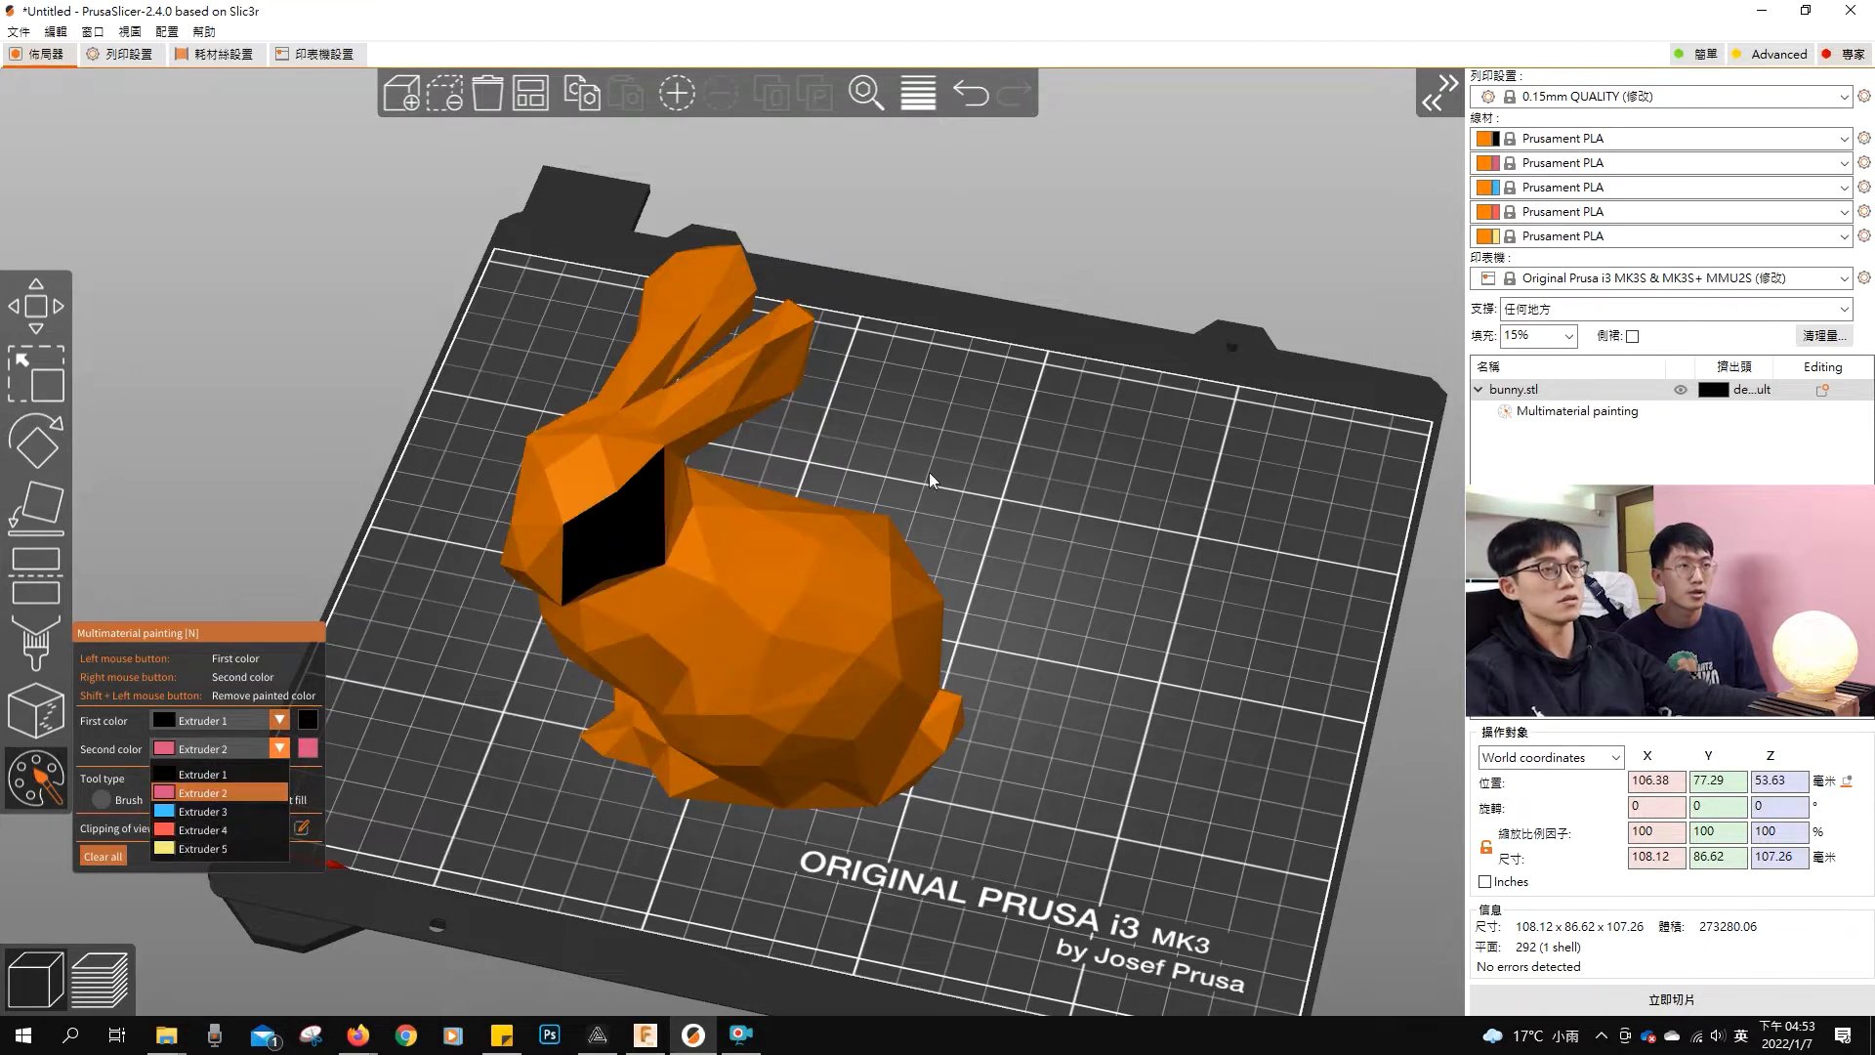
pyautogui.click(1370, 234)
pyautogui.click(1489, 164)
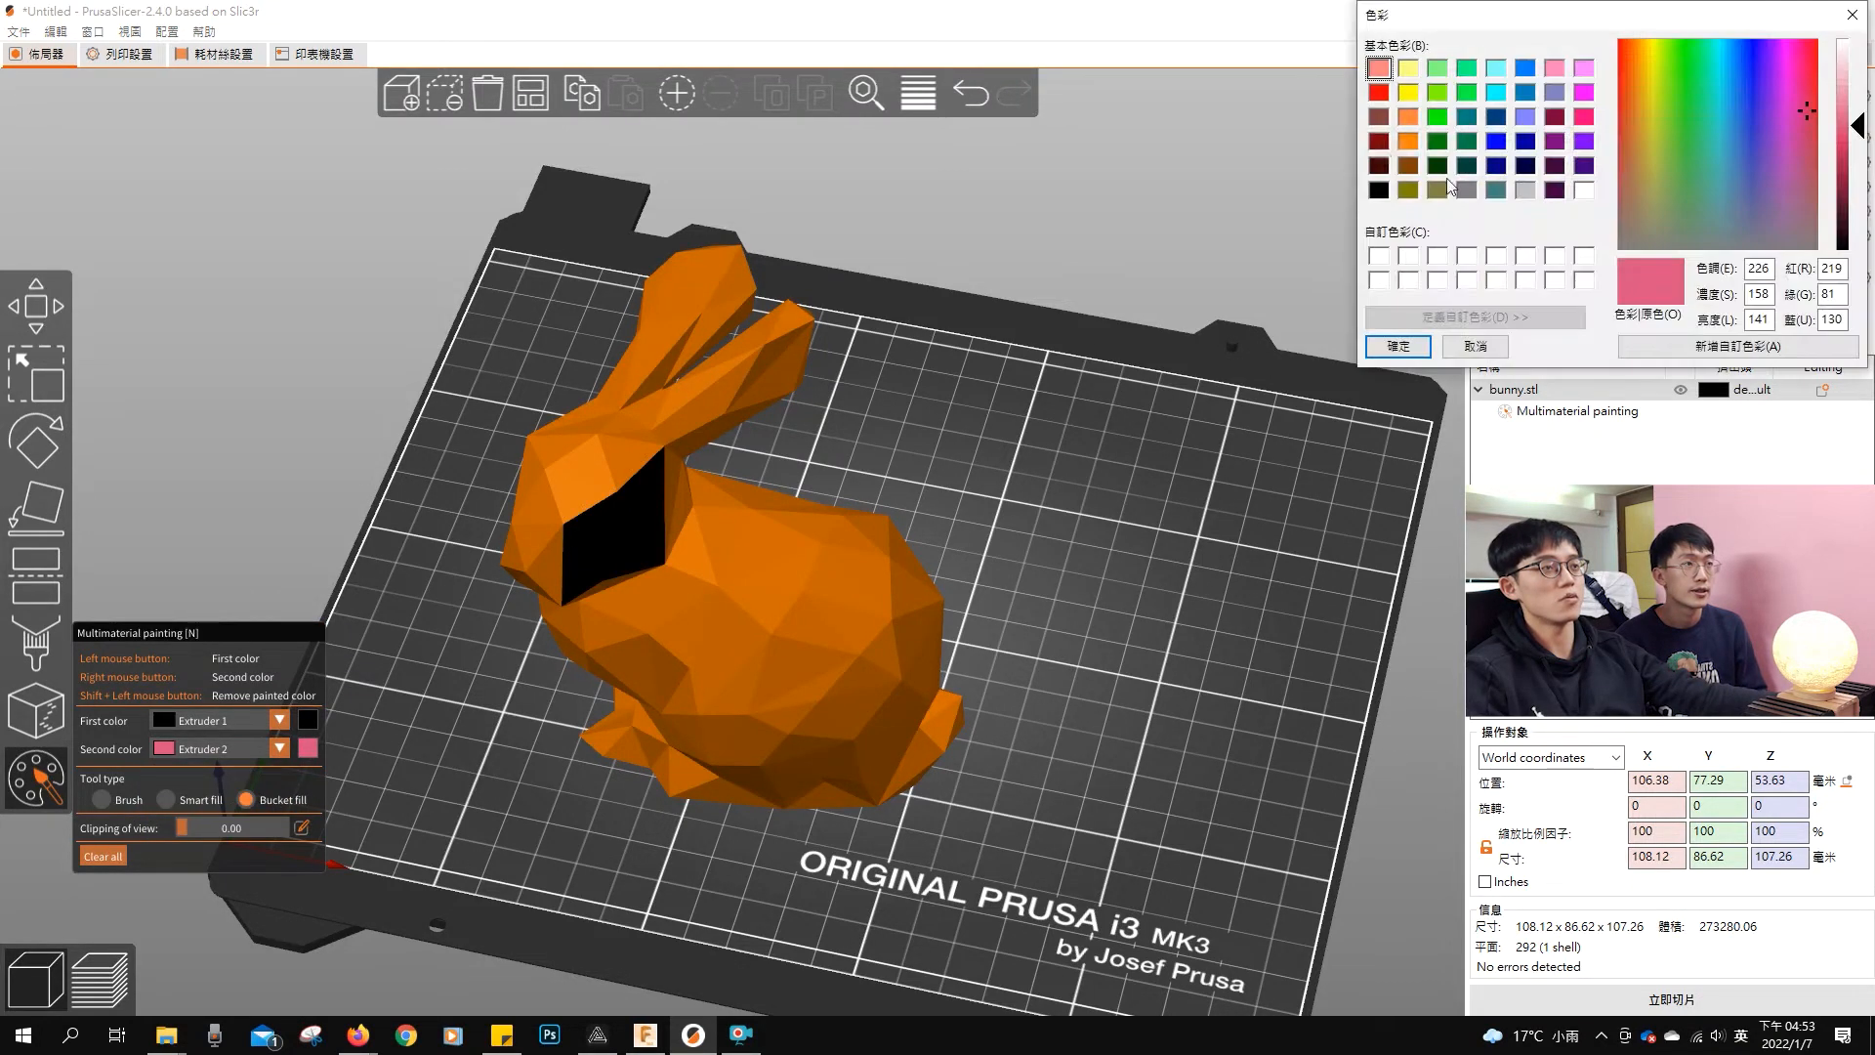
pyautogui.click(1409, 119)
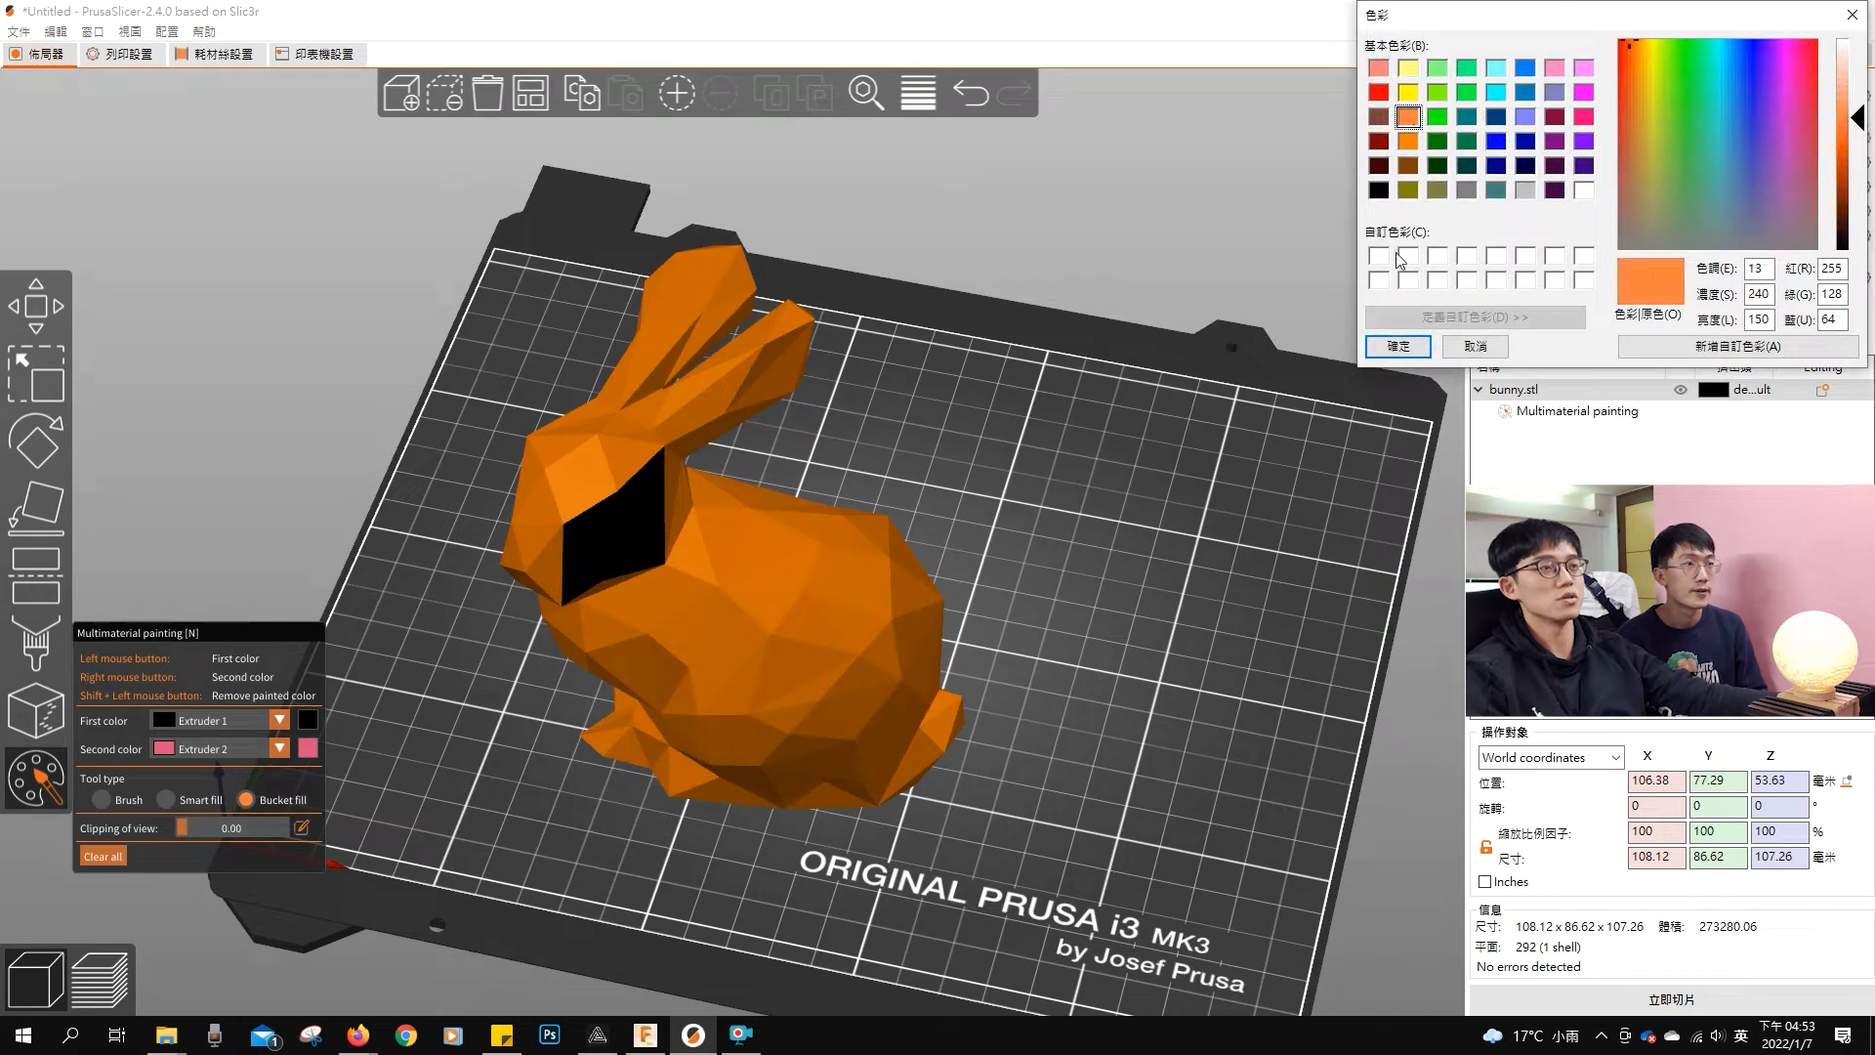
pyautogui.click(1398, 347)
pyautogui.moveTo(339, 756)
pyautogui.mouseDown()
pyautogui.moveTo(460, 809)
pyautogui.moveTo(735, 671)
pyautogui.mouseUp()
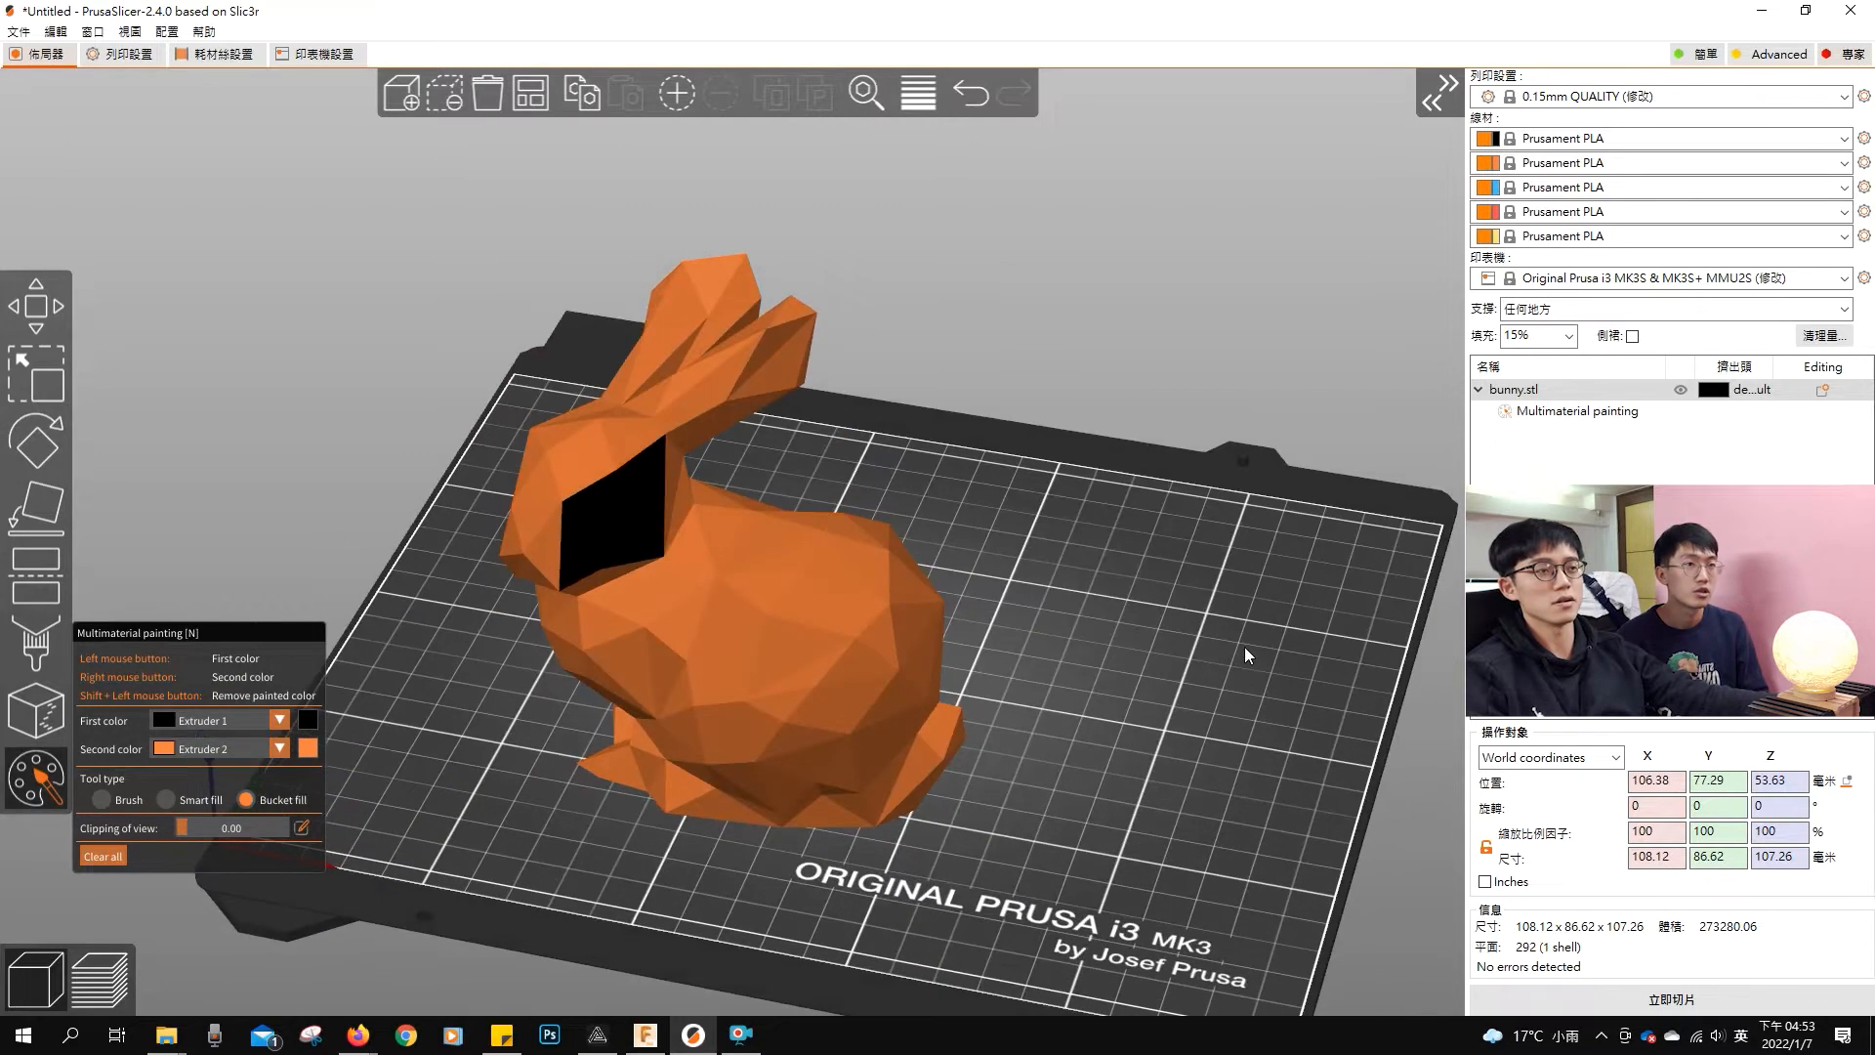
# Step: Set Extruder 3's colour to red (RGB 255, 0, 0) and choose Extruder 3 as the first painting colour
pyautogui.click(1488, 211)
pyautogui.click(1378, 92)
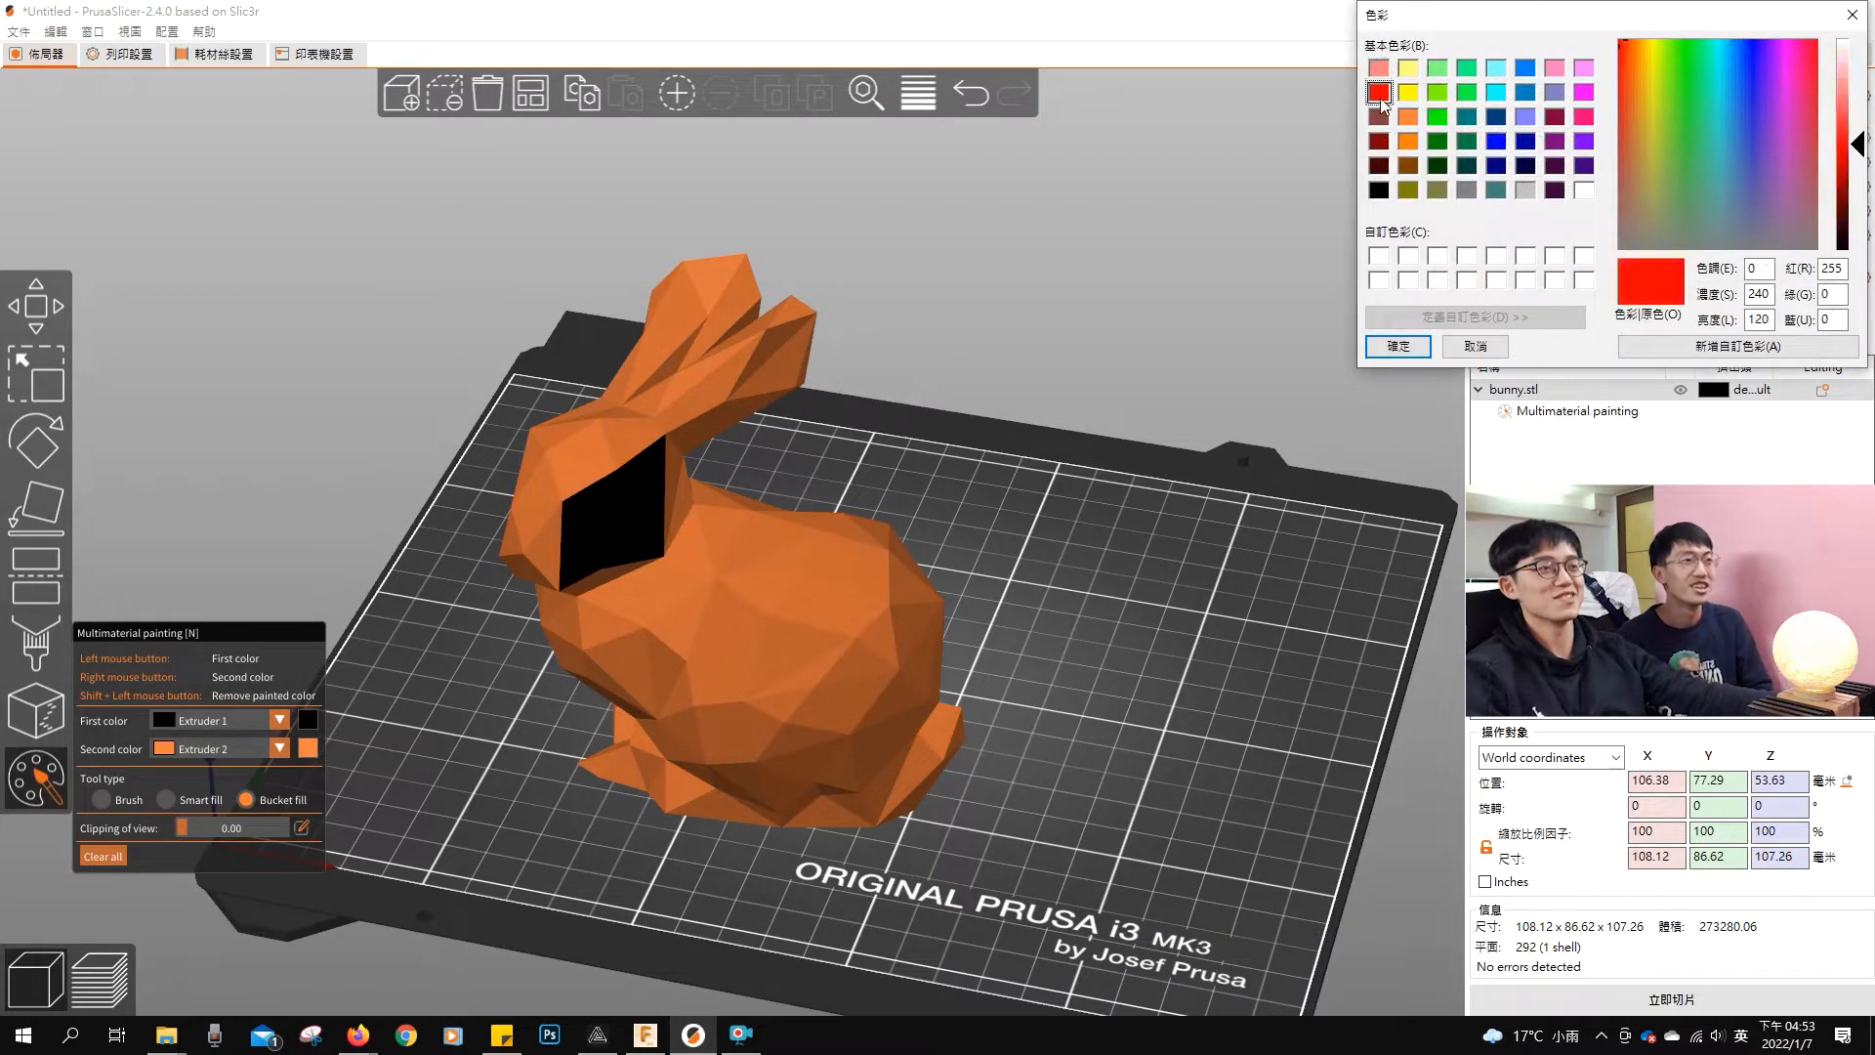
pyautogui.click(1406, 348)
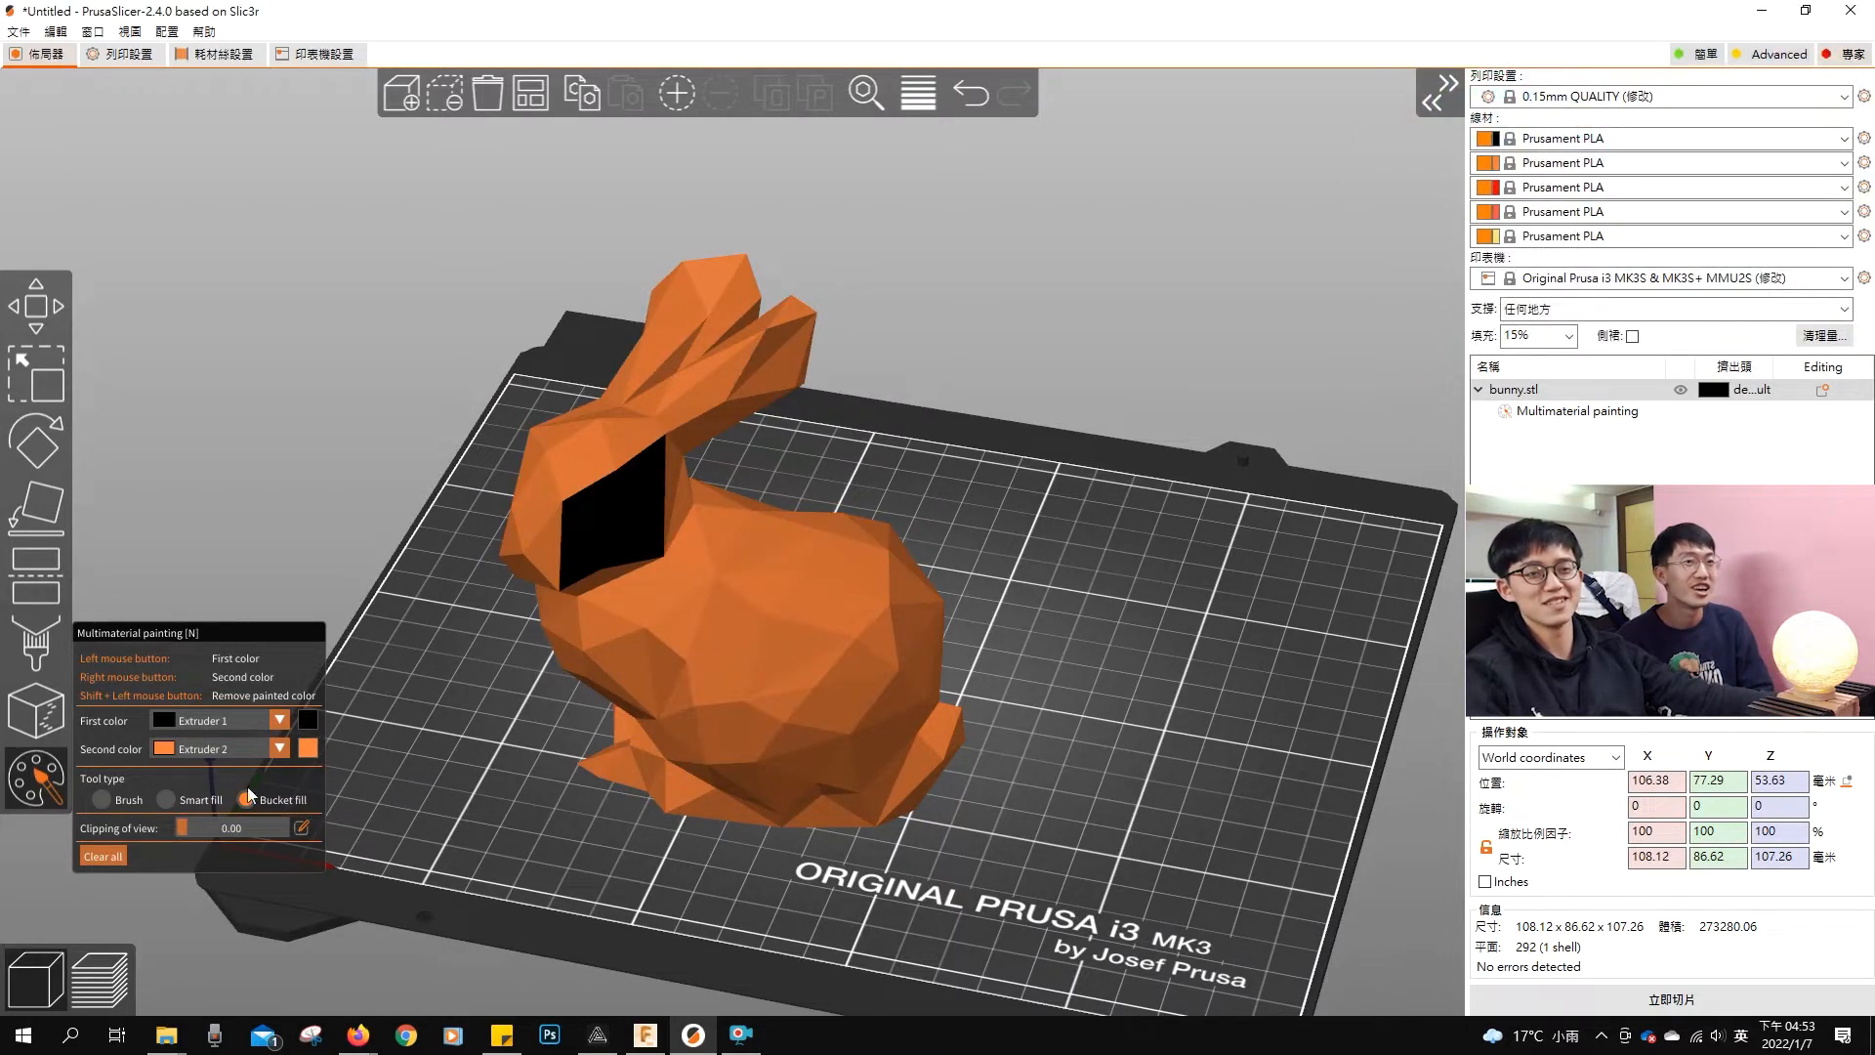
pyautogui.click(278, 720)
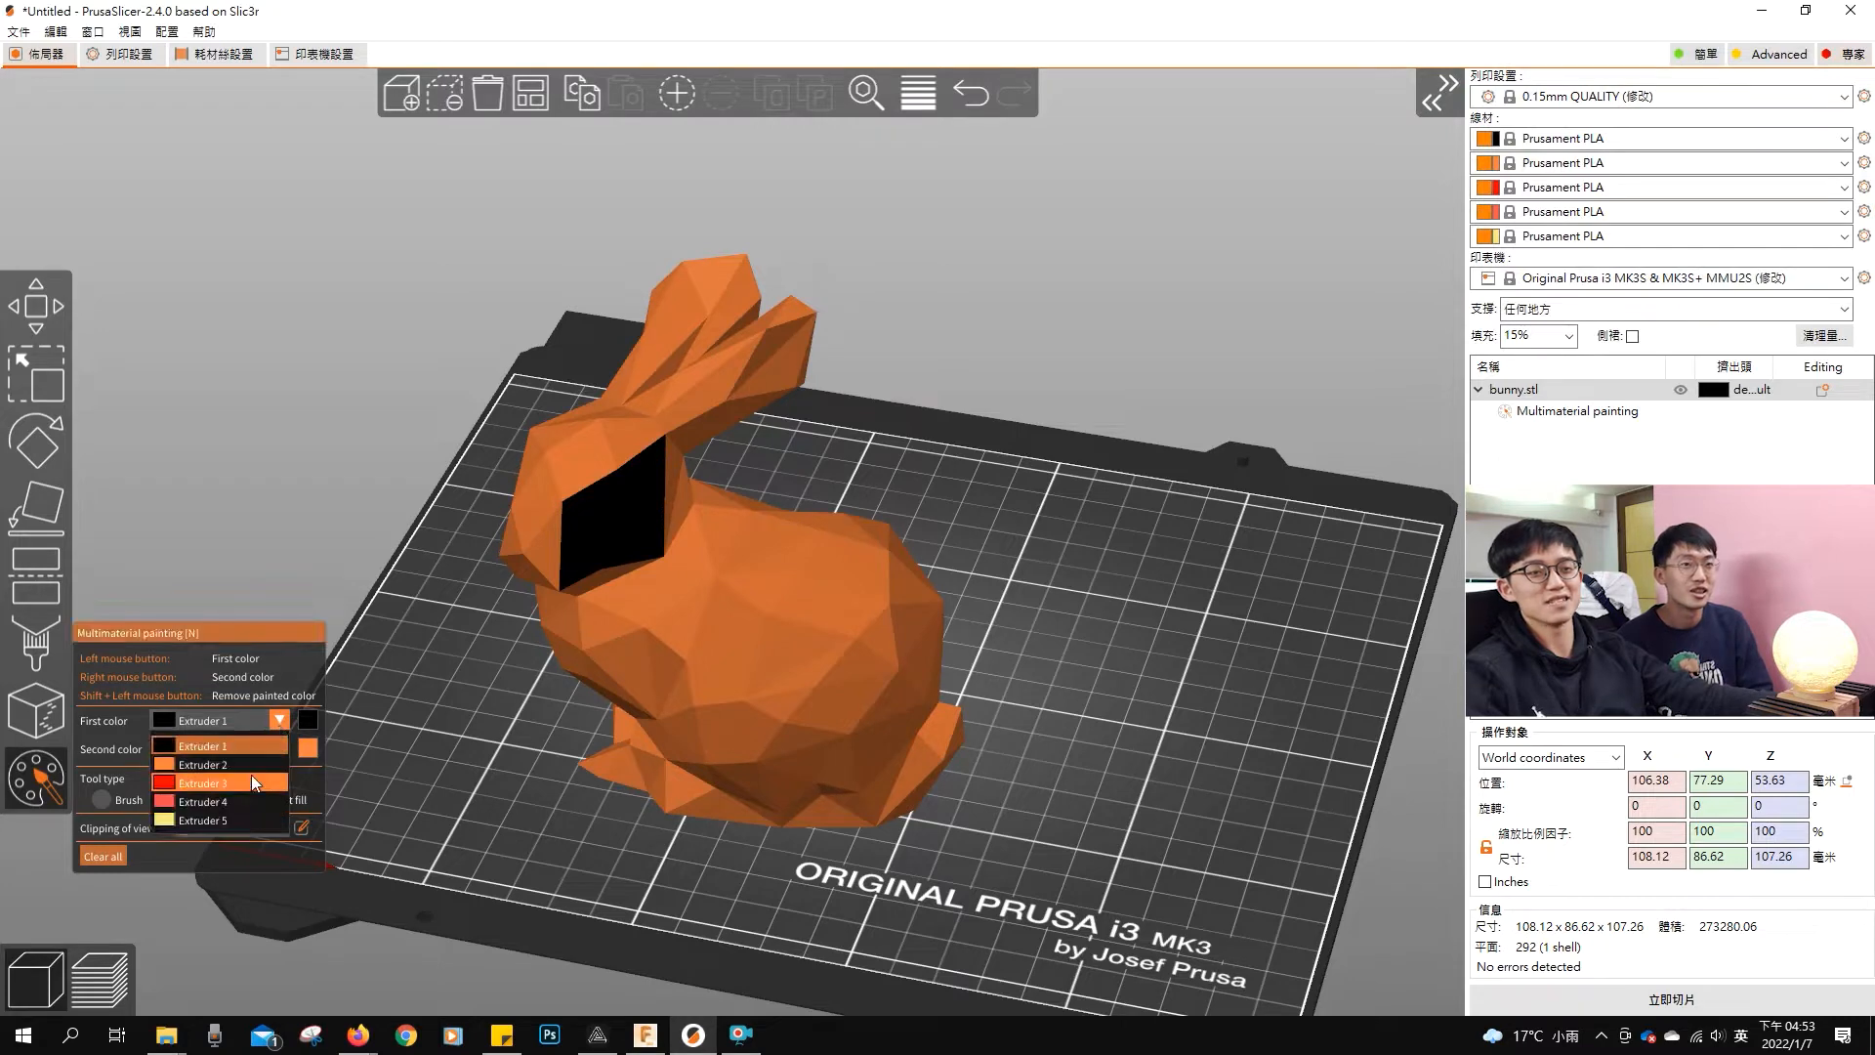
pyautogui.click(250, 779)
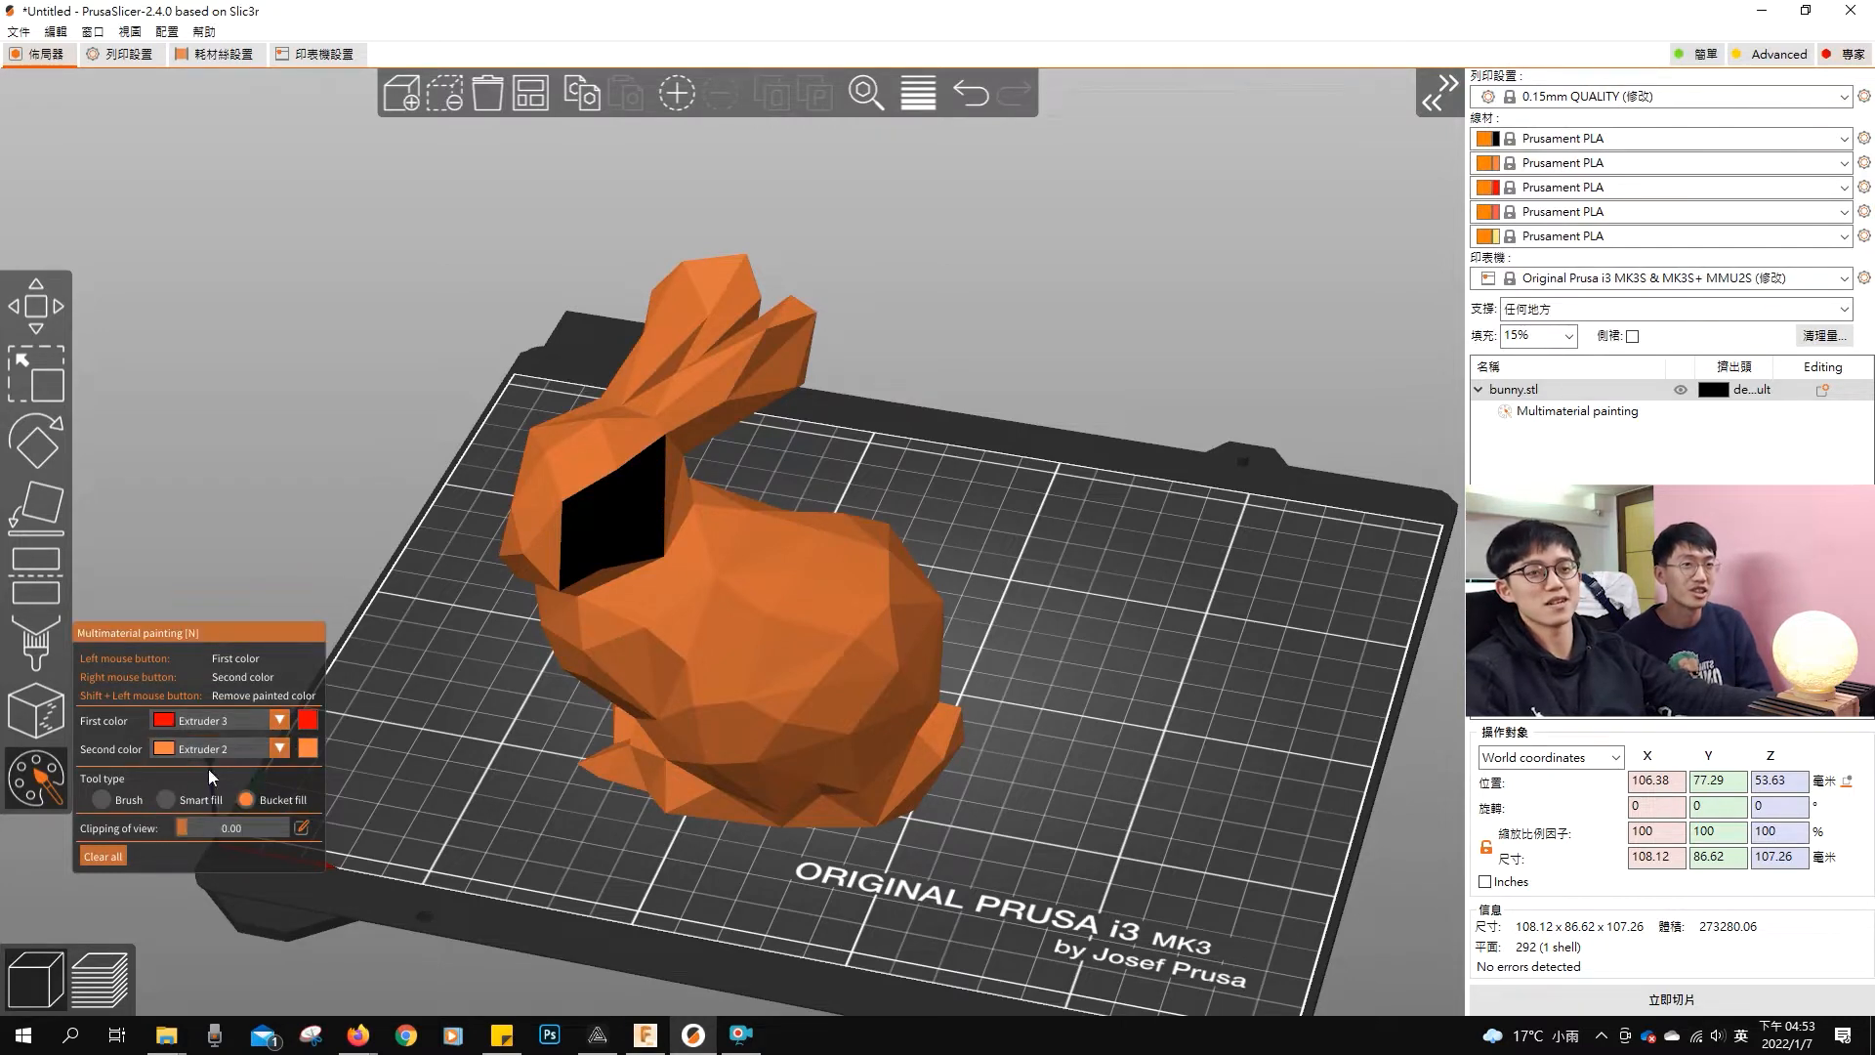
# Step: Paint the facets across the bunny's back red with Smart fill, setting the smart fill angle to 7°
pyautogui.click(102, 799)
pyautogui.moveTo(595, 894)
pyautogui.mouseDown()
pyautogui.moveTo(614, 899)
pyautogui.moveTo(712, 605)
pyautogui.mouseUp()
pyautogui.moveTo(801, 536); pyautogui.dragTo(1163, 578)
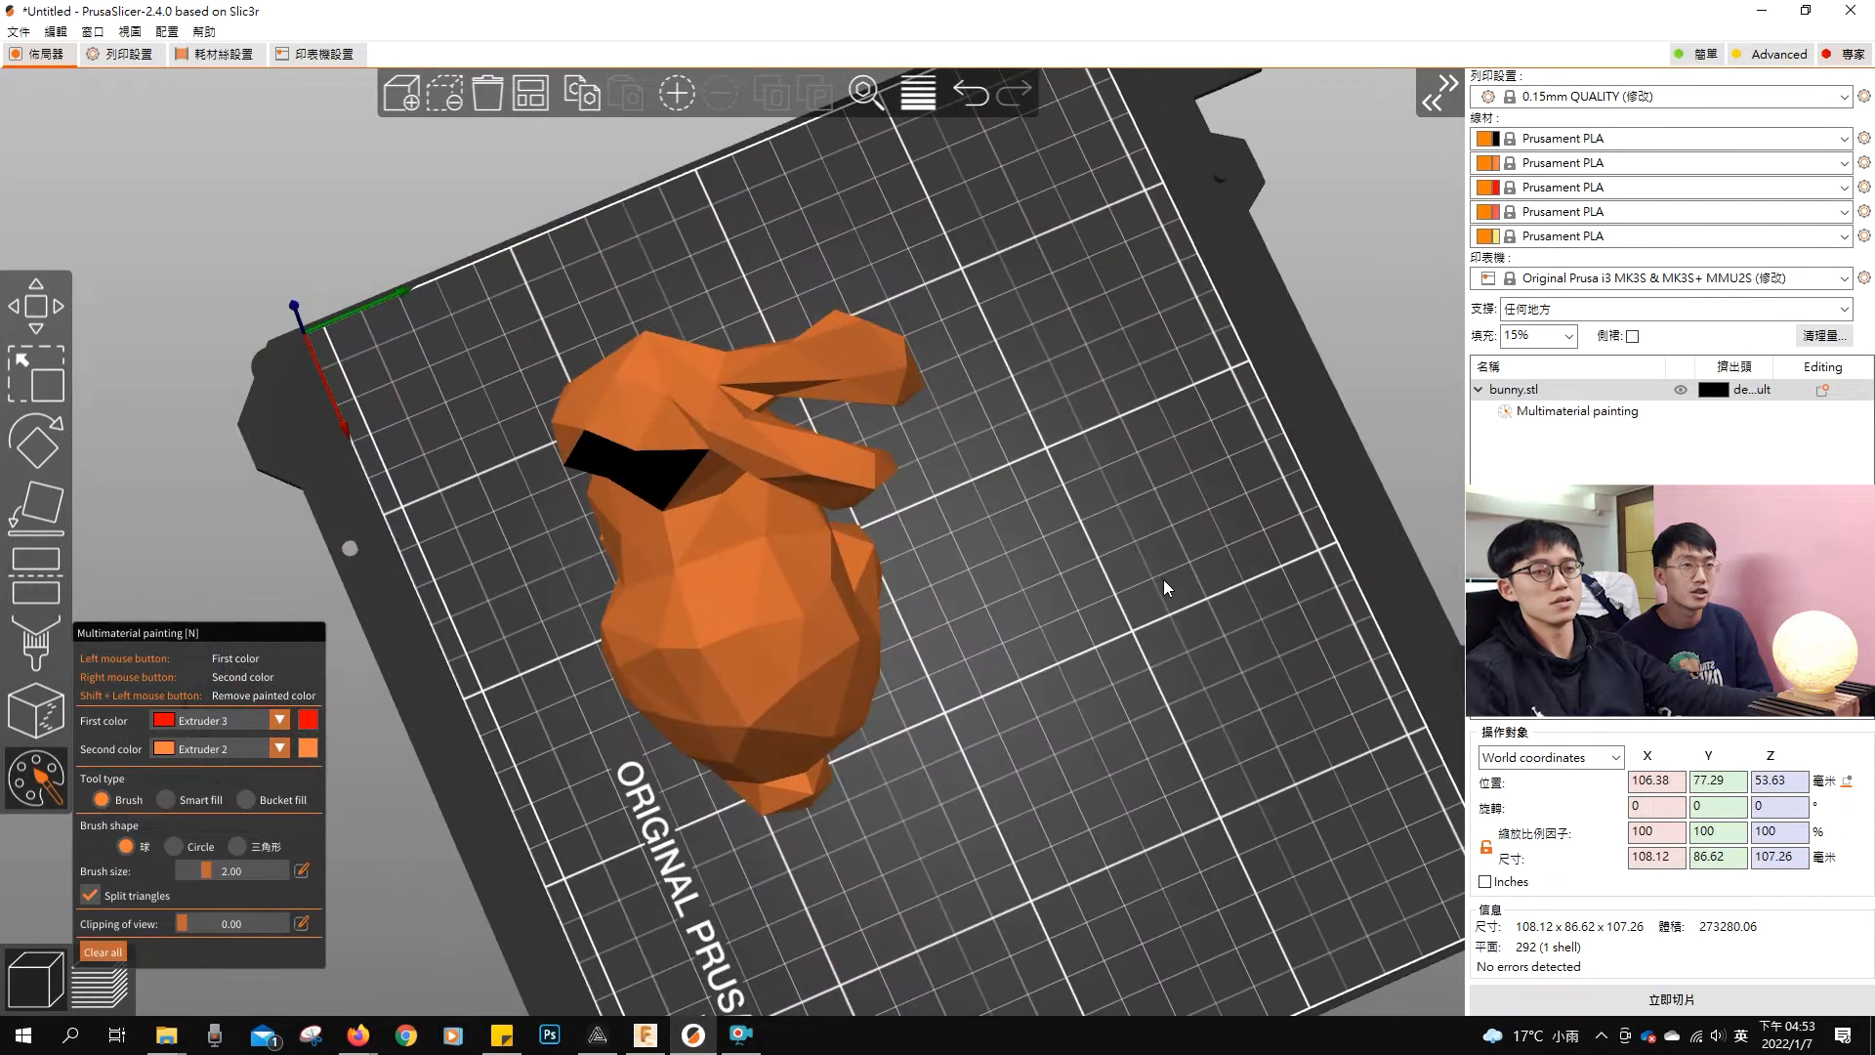
pyautogui.click(166, 800)
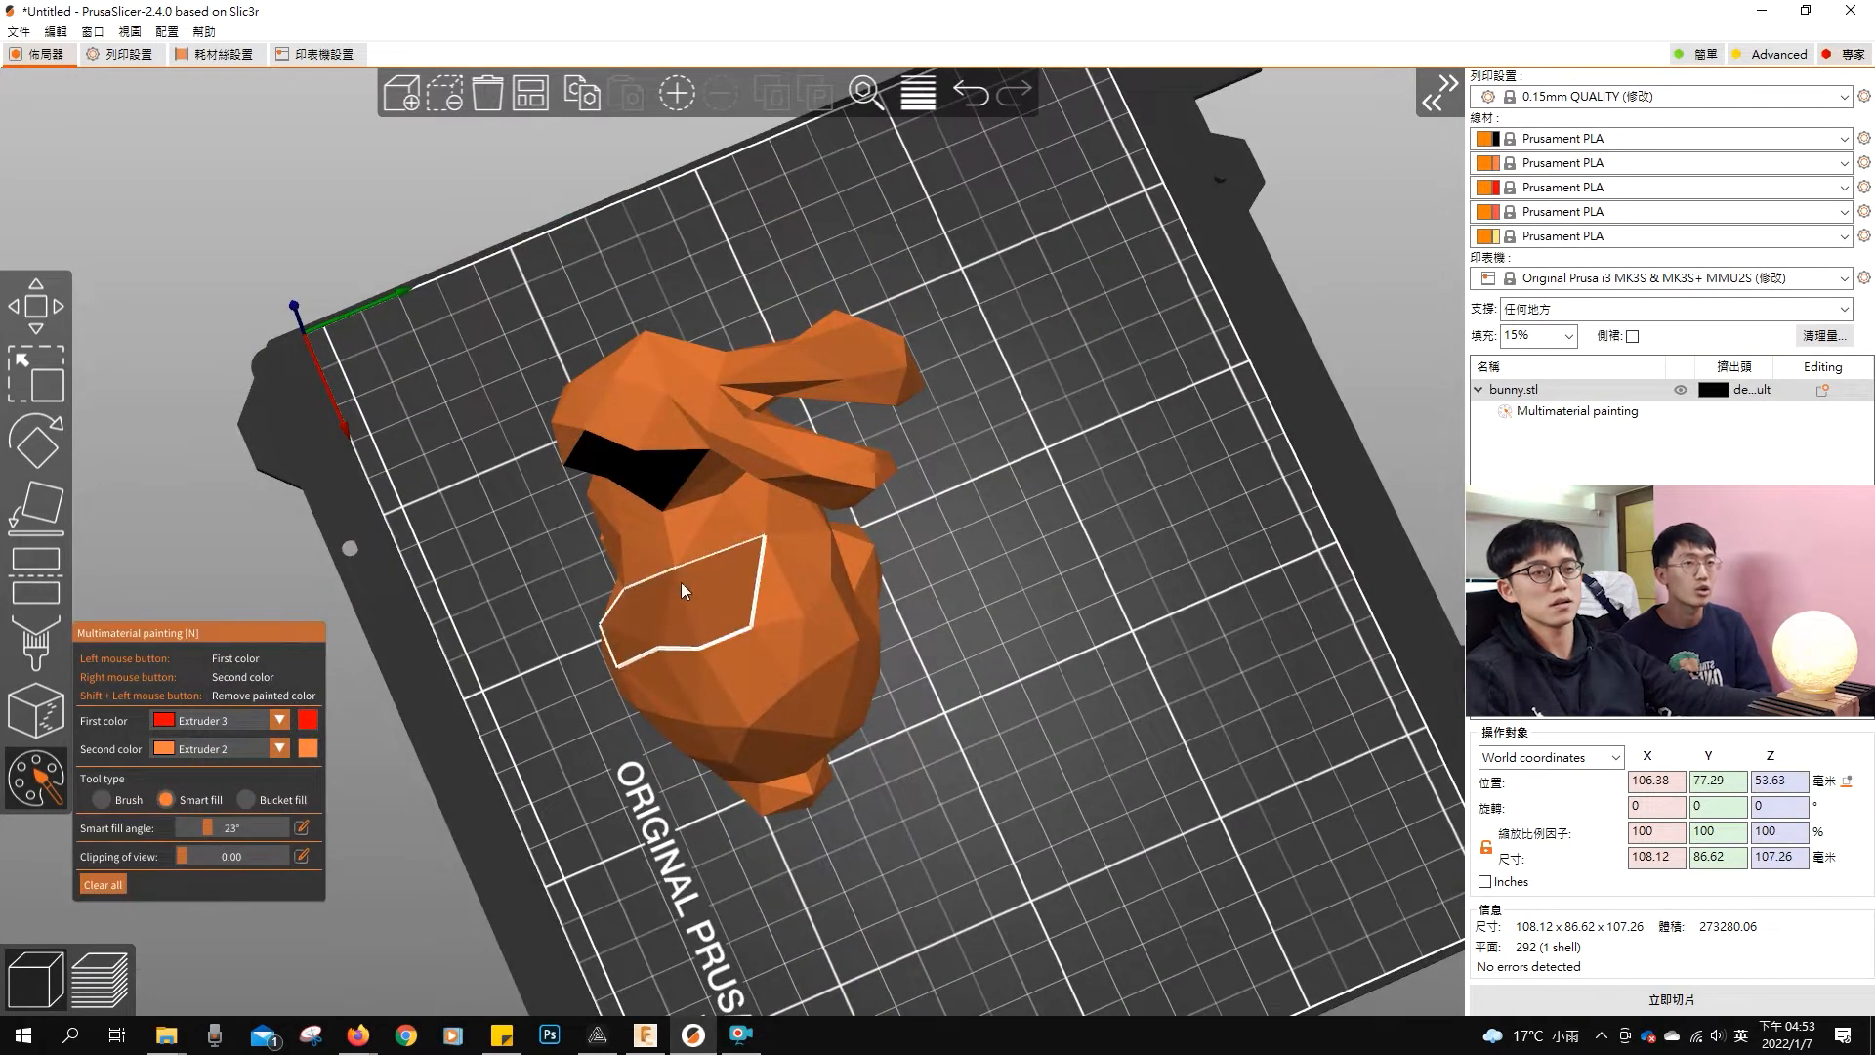
pyautogui.click(758, 532)
pyautogui.moveTo(758, 530); pyautogui.dragTo(837, 549)
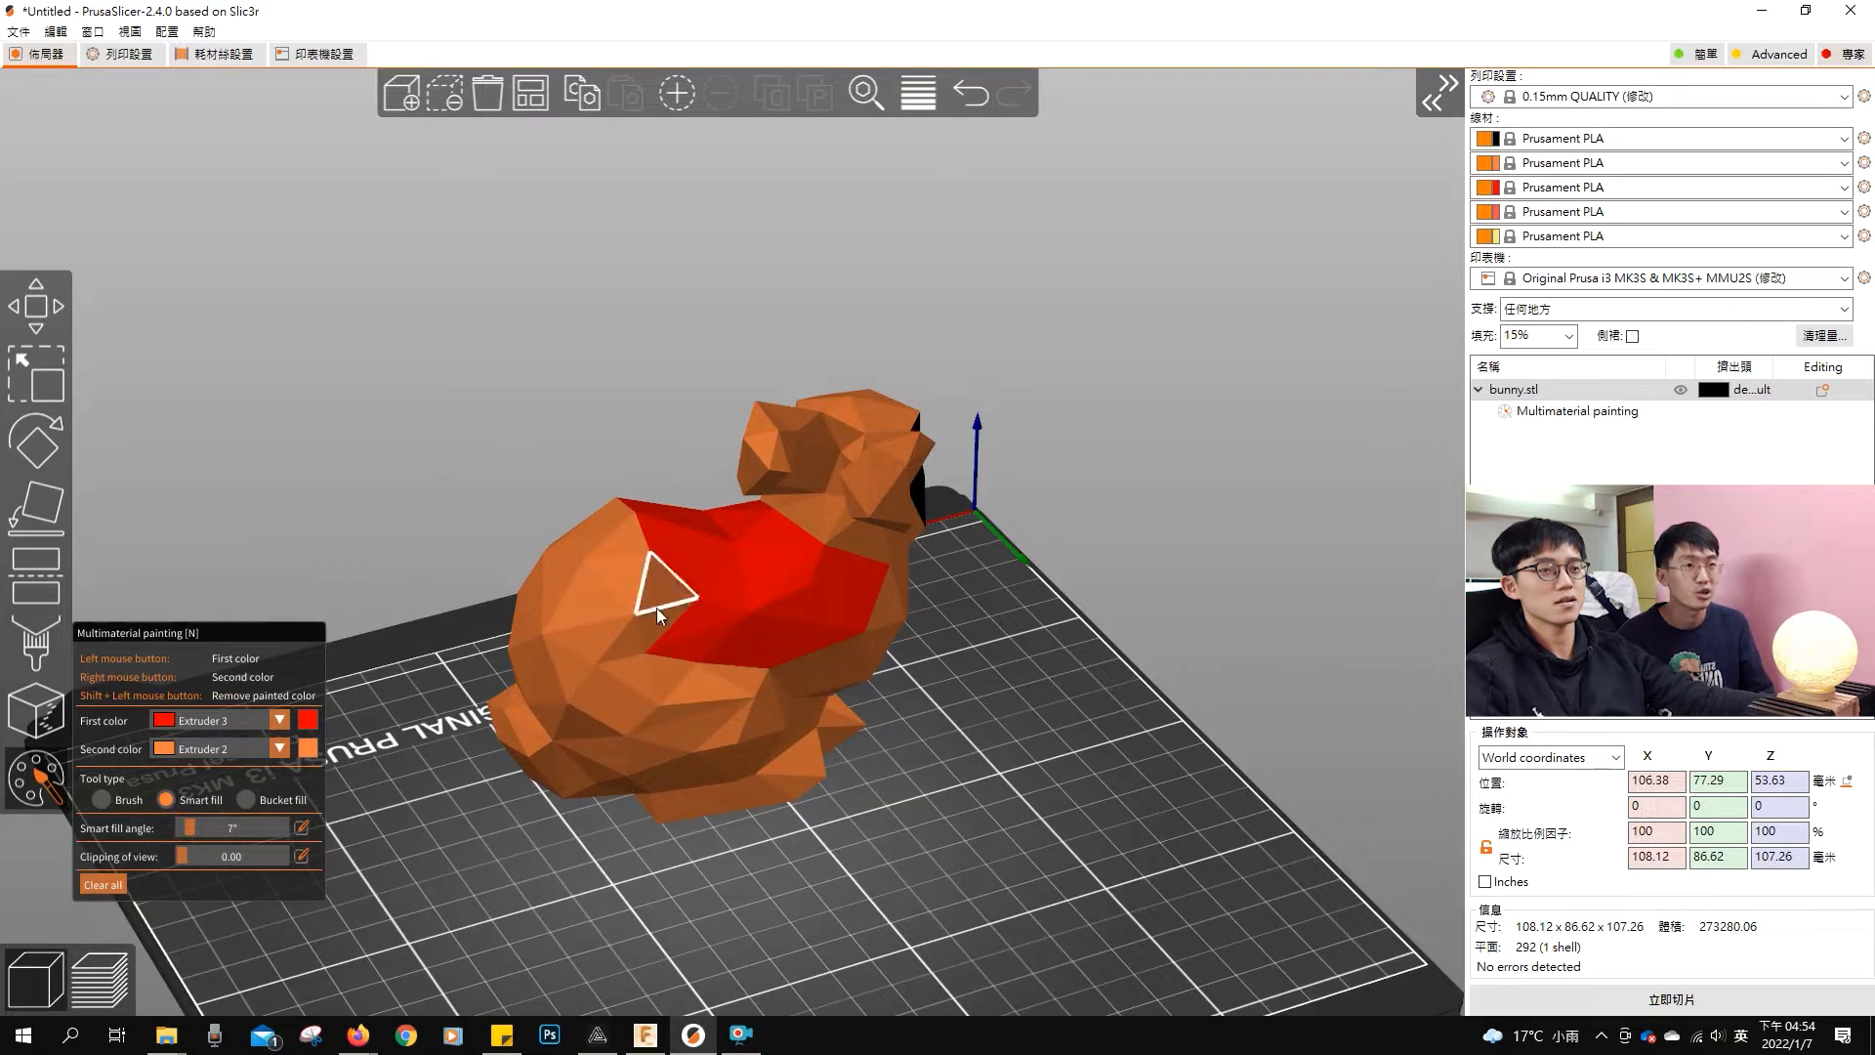
pyautogui.moveTo(957, 703); pyautogui.dragTo(1287, 717)
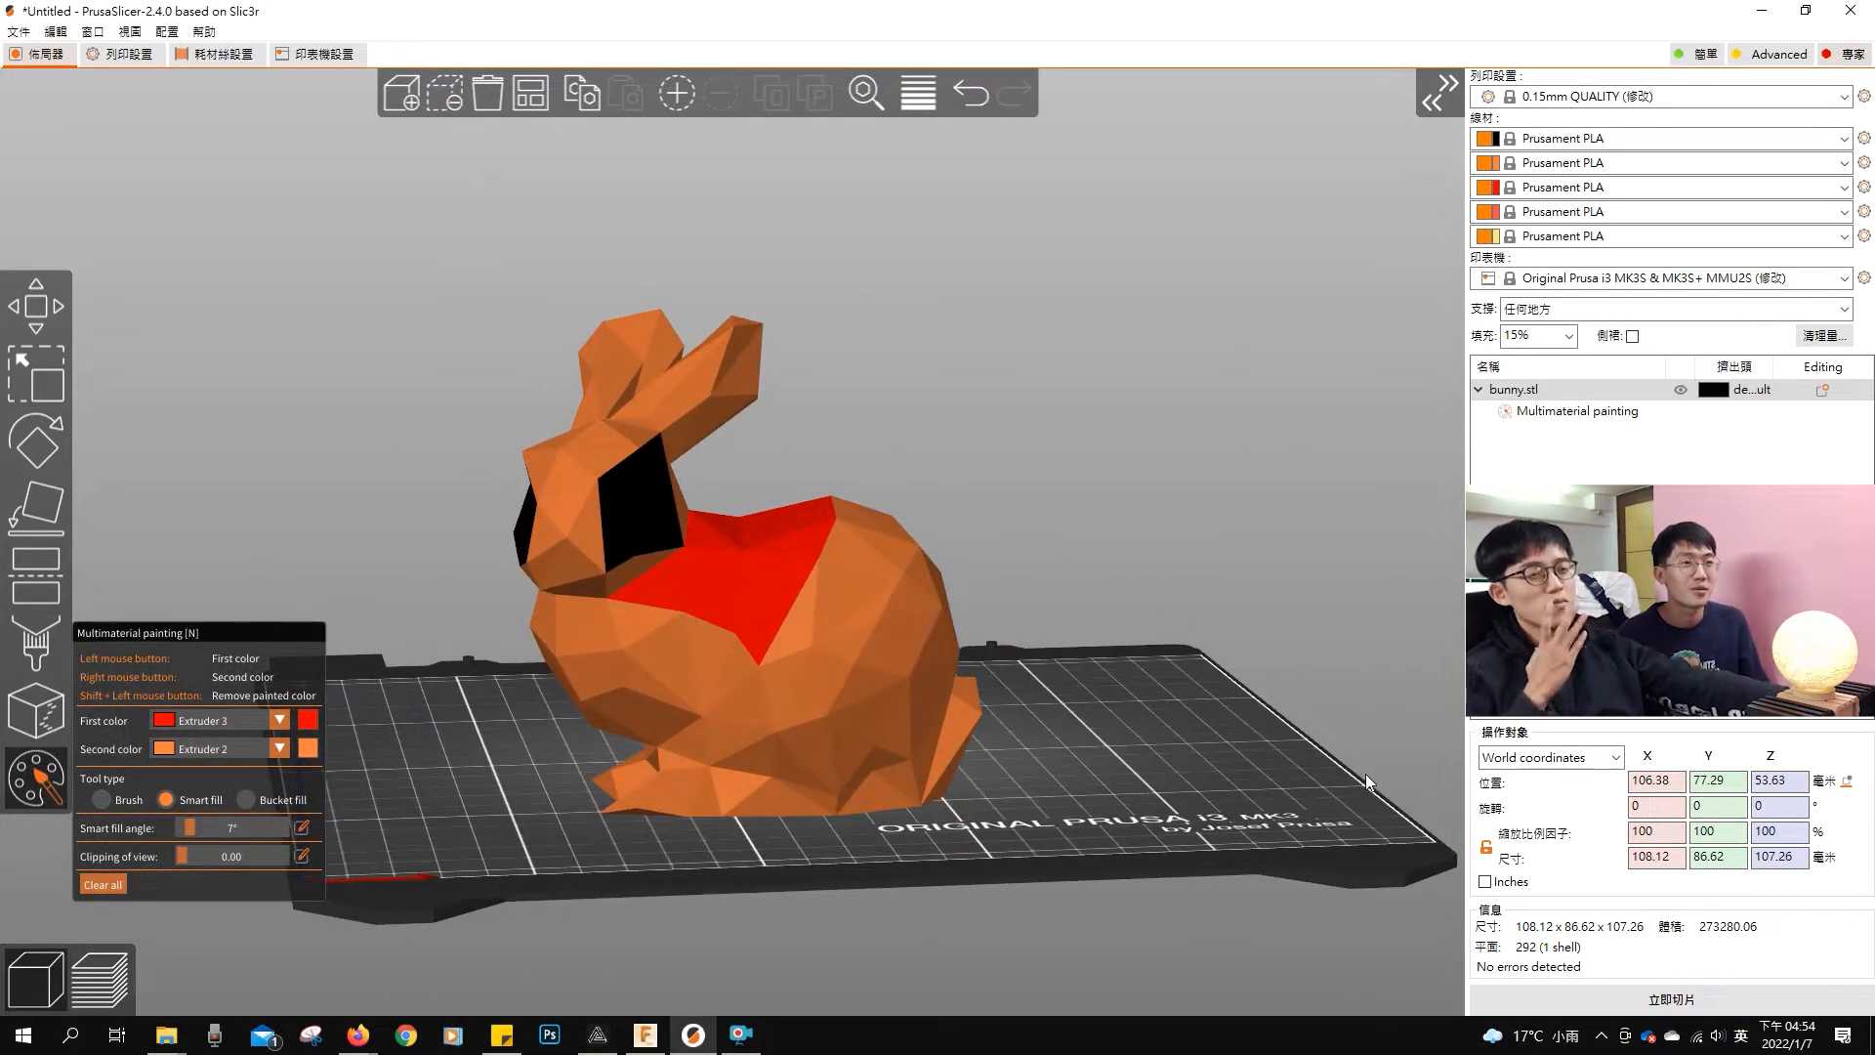
pyautogui.moveTo(1365, 774); pyautogui.dragTo(1365, 813)
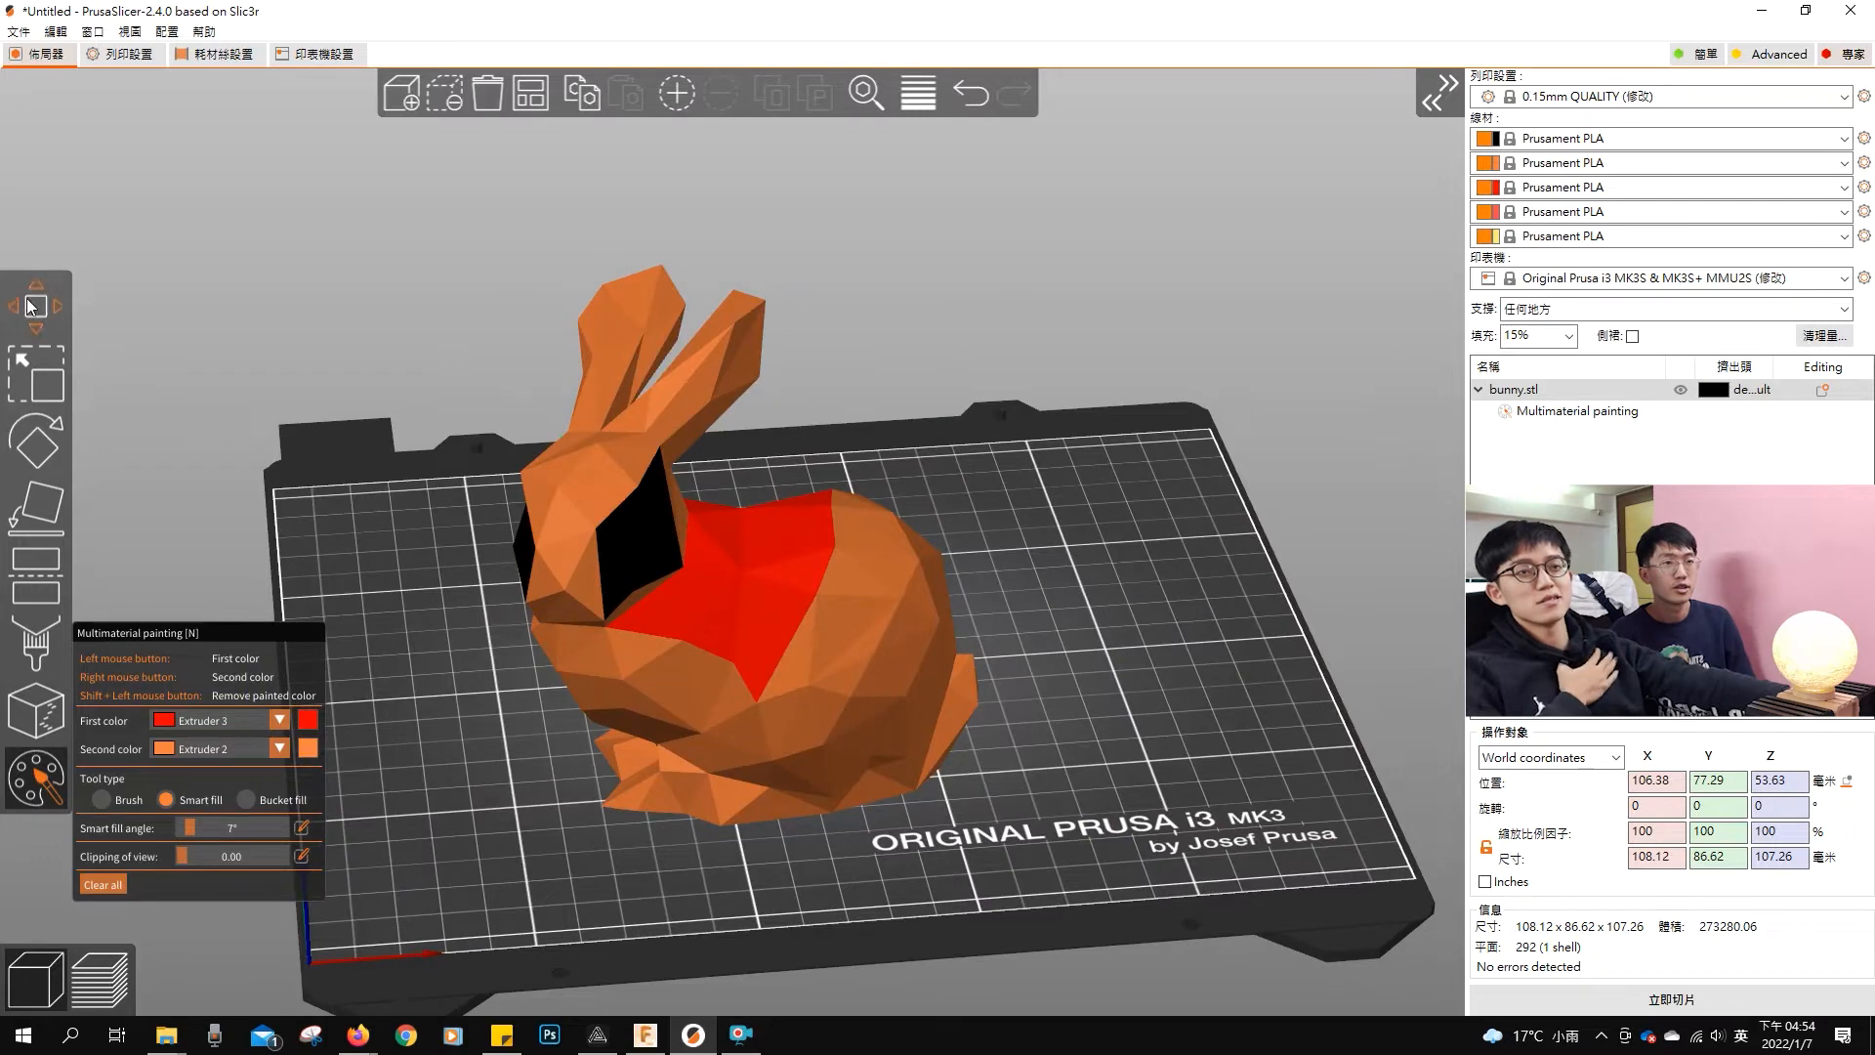
# Step: Leave painting and move the bunny on the print bed to about X 112.78, Y 78.53
pyautogui.click(42, 311)
pyautogui.moveTo(781, 660); pyautogui.dragTo(808, 656)
pyautogui.moveTo(1412, 926); pyautogui.dragTo(1356, 907)
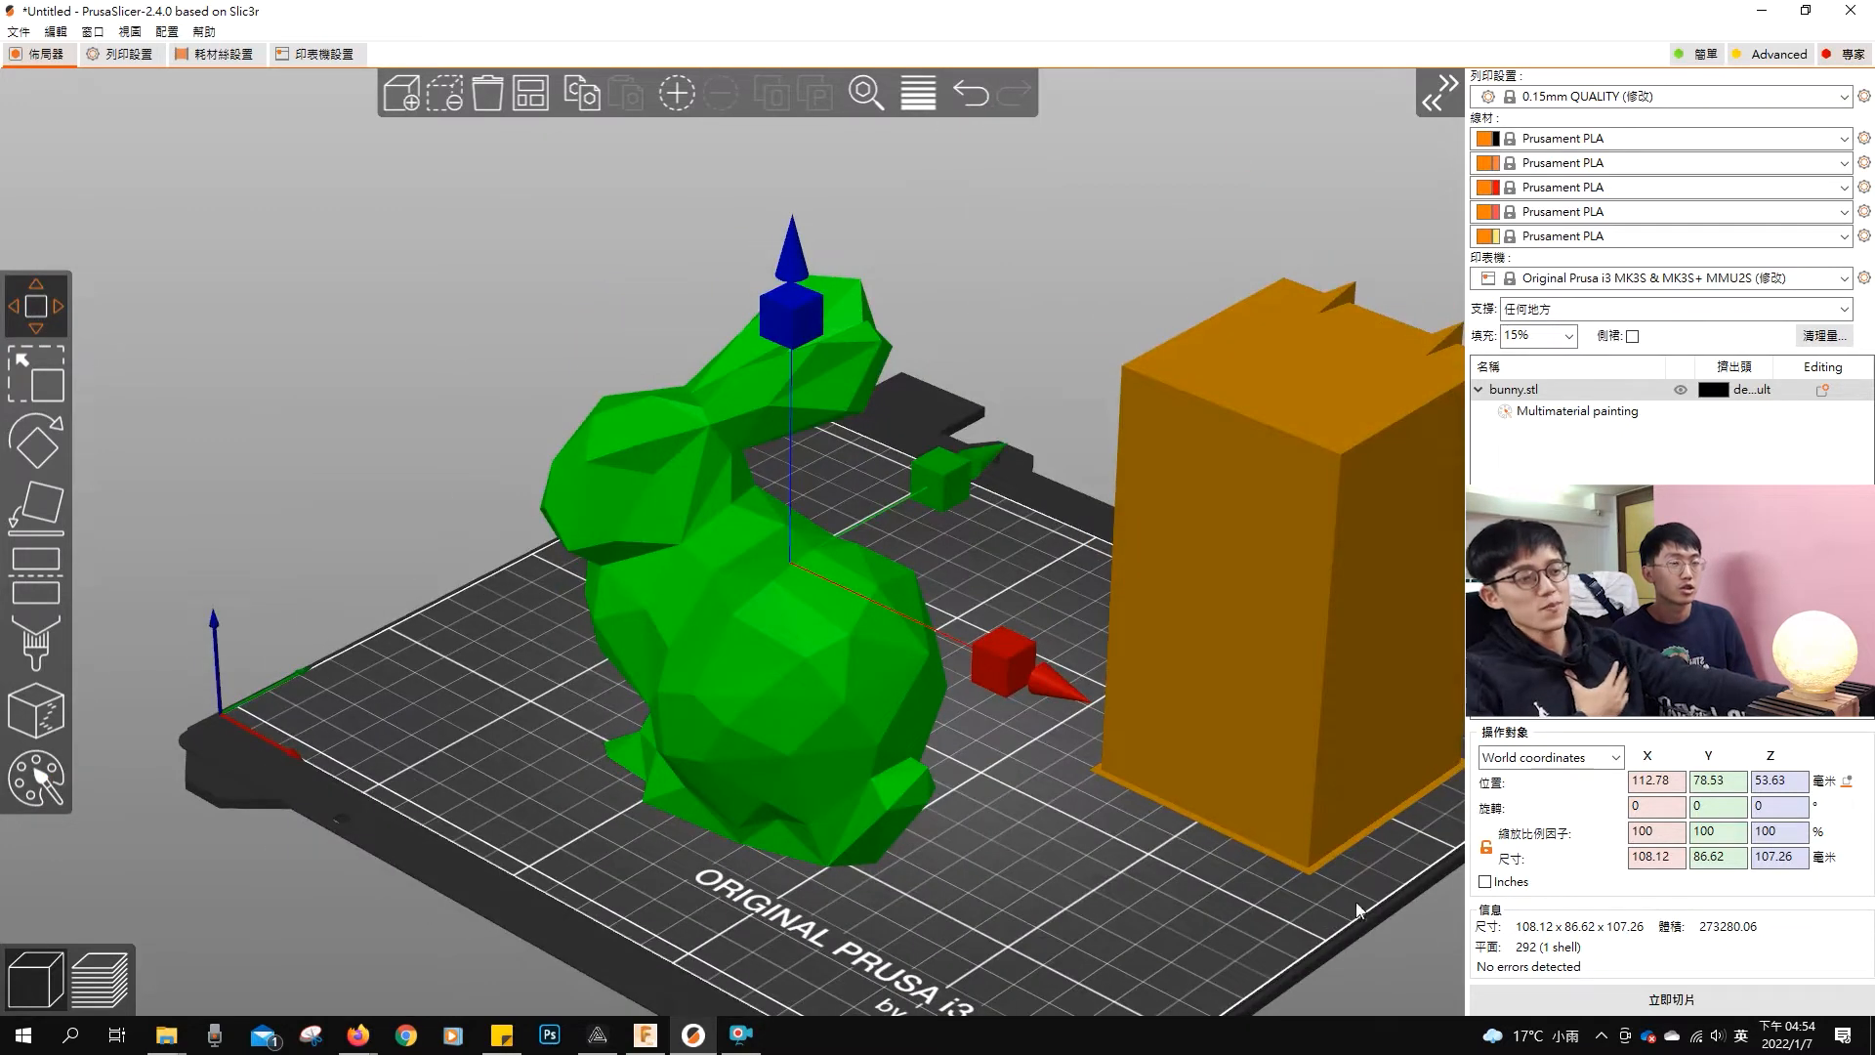
# Step: Slice the painted bunny and inspect the coloured toolpaths and supports in the preview
pyautogui.click(1665, 1001)
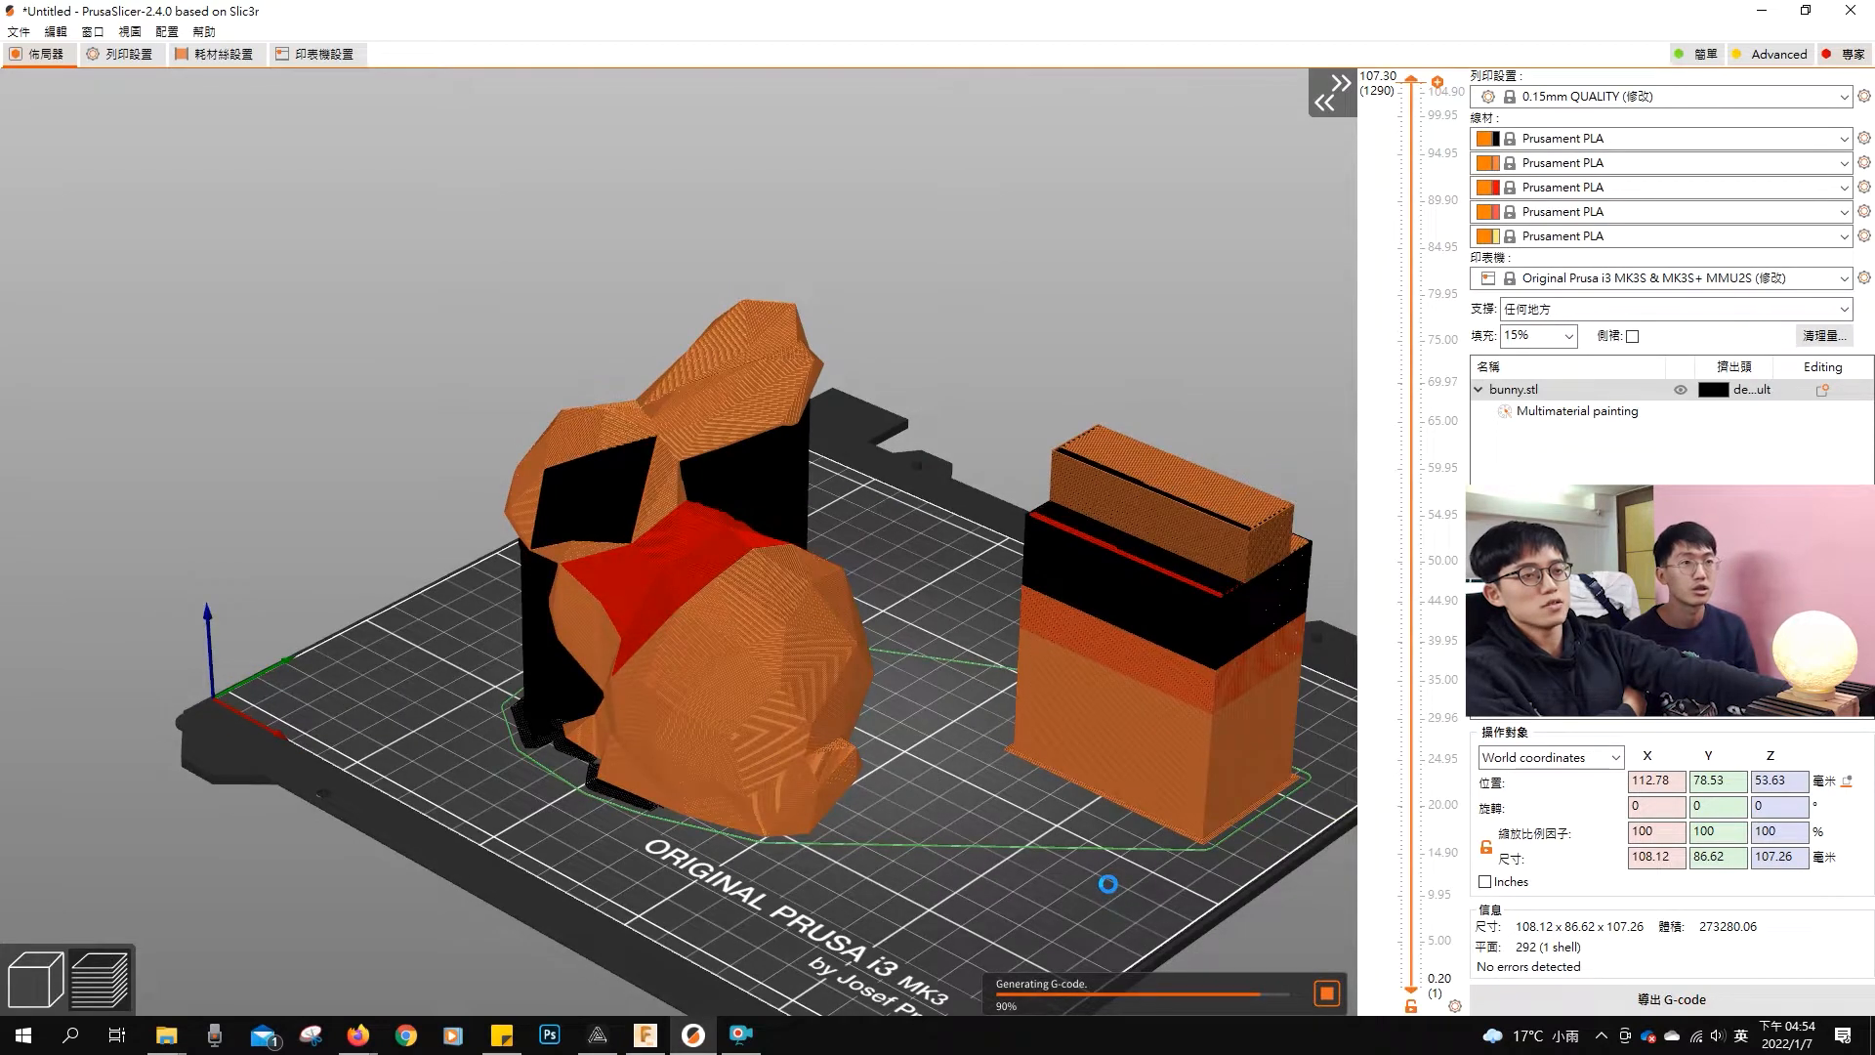
pyautogui.moveTo(1112, 883)
pyautogui.mouseDown()
pyautogui.moveTo(1076, 865)
pyautogui.moveTo(1158, 865)
pyautogui.moveTo(1125, 863)
pyautogui.mouseUp()
pyautogui.scroll(7, 564, 765)
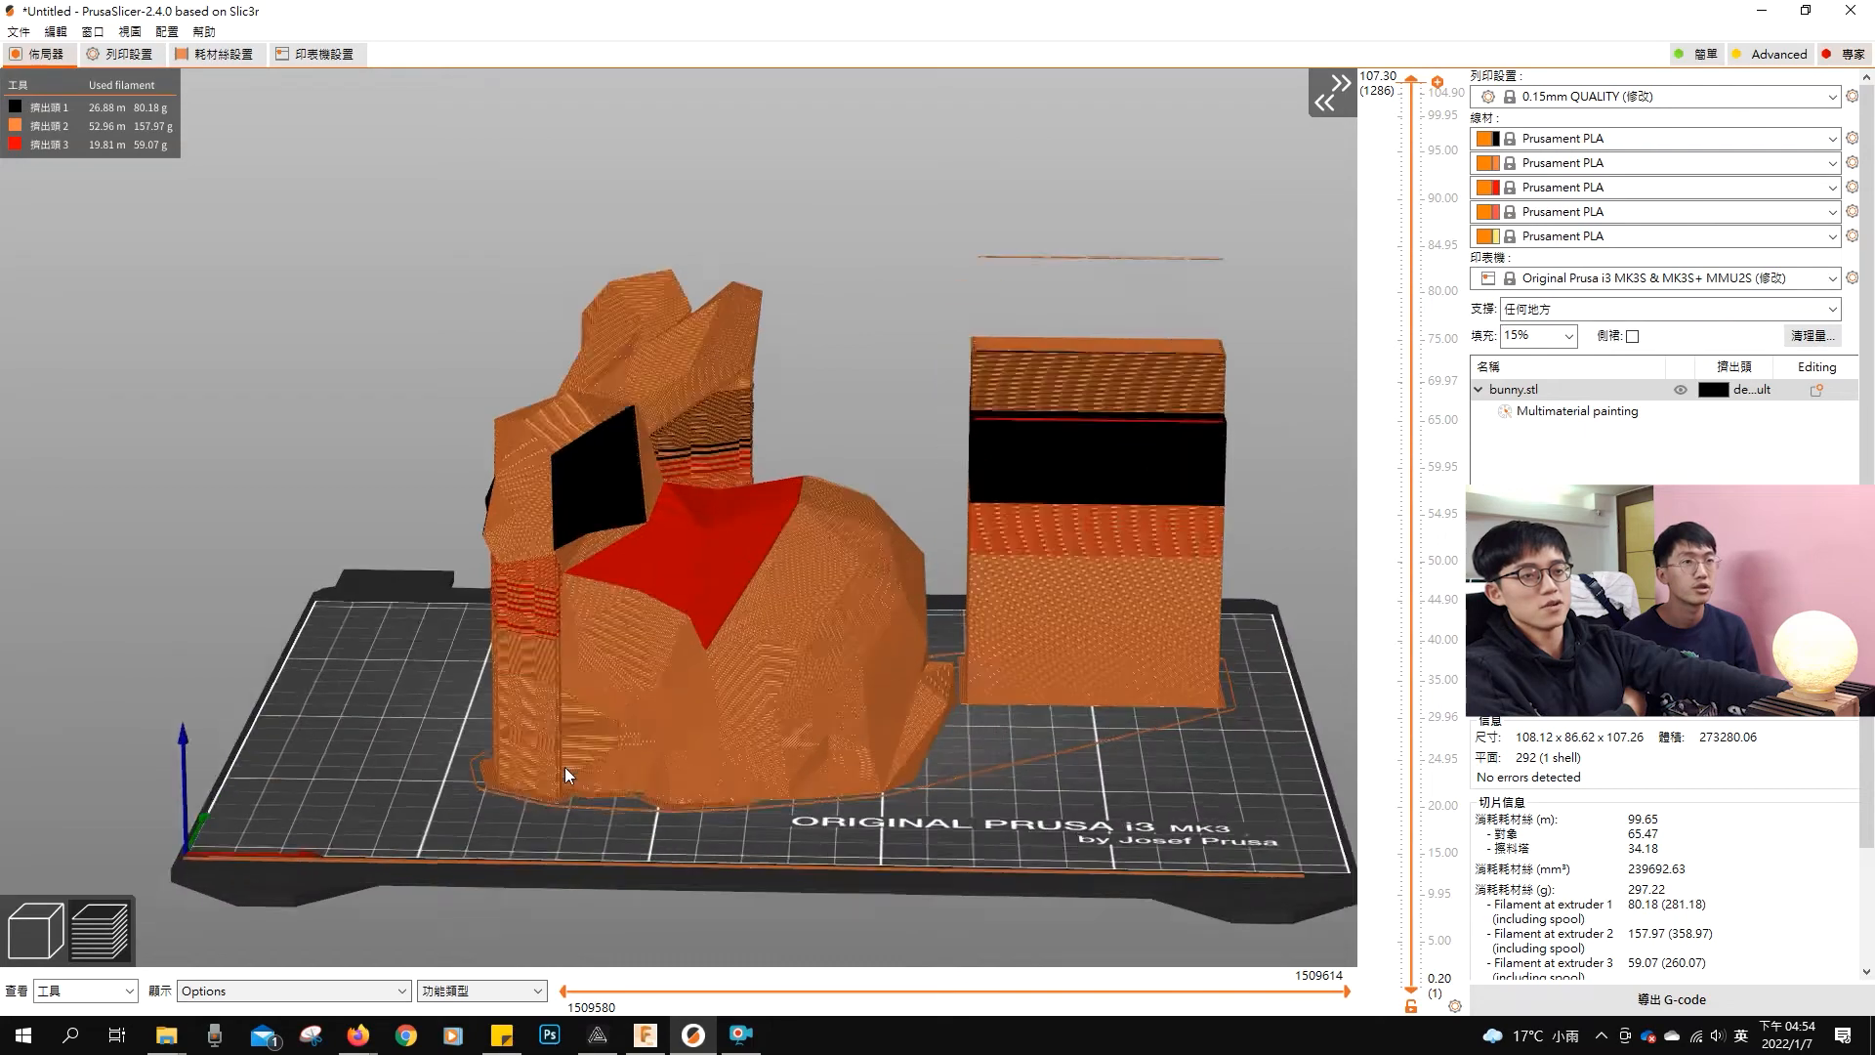
pyautogui.moveTo(617, 732); pyautogui.dragTo(606, 682, button='right')
pyautogui.moveTo(225, 545); pyautogui.dragTo(219, 400, button='right')
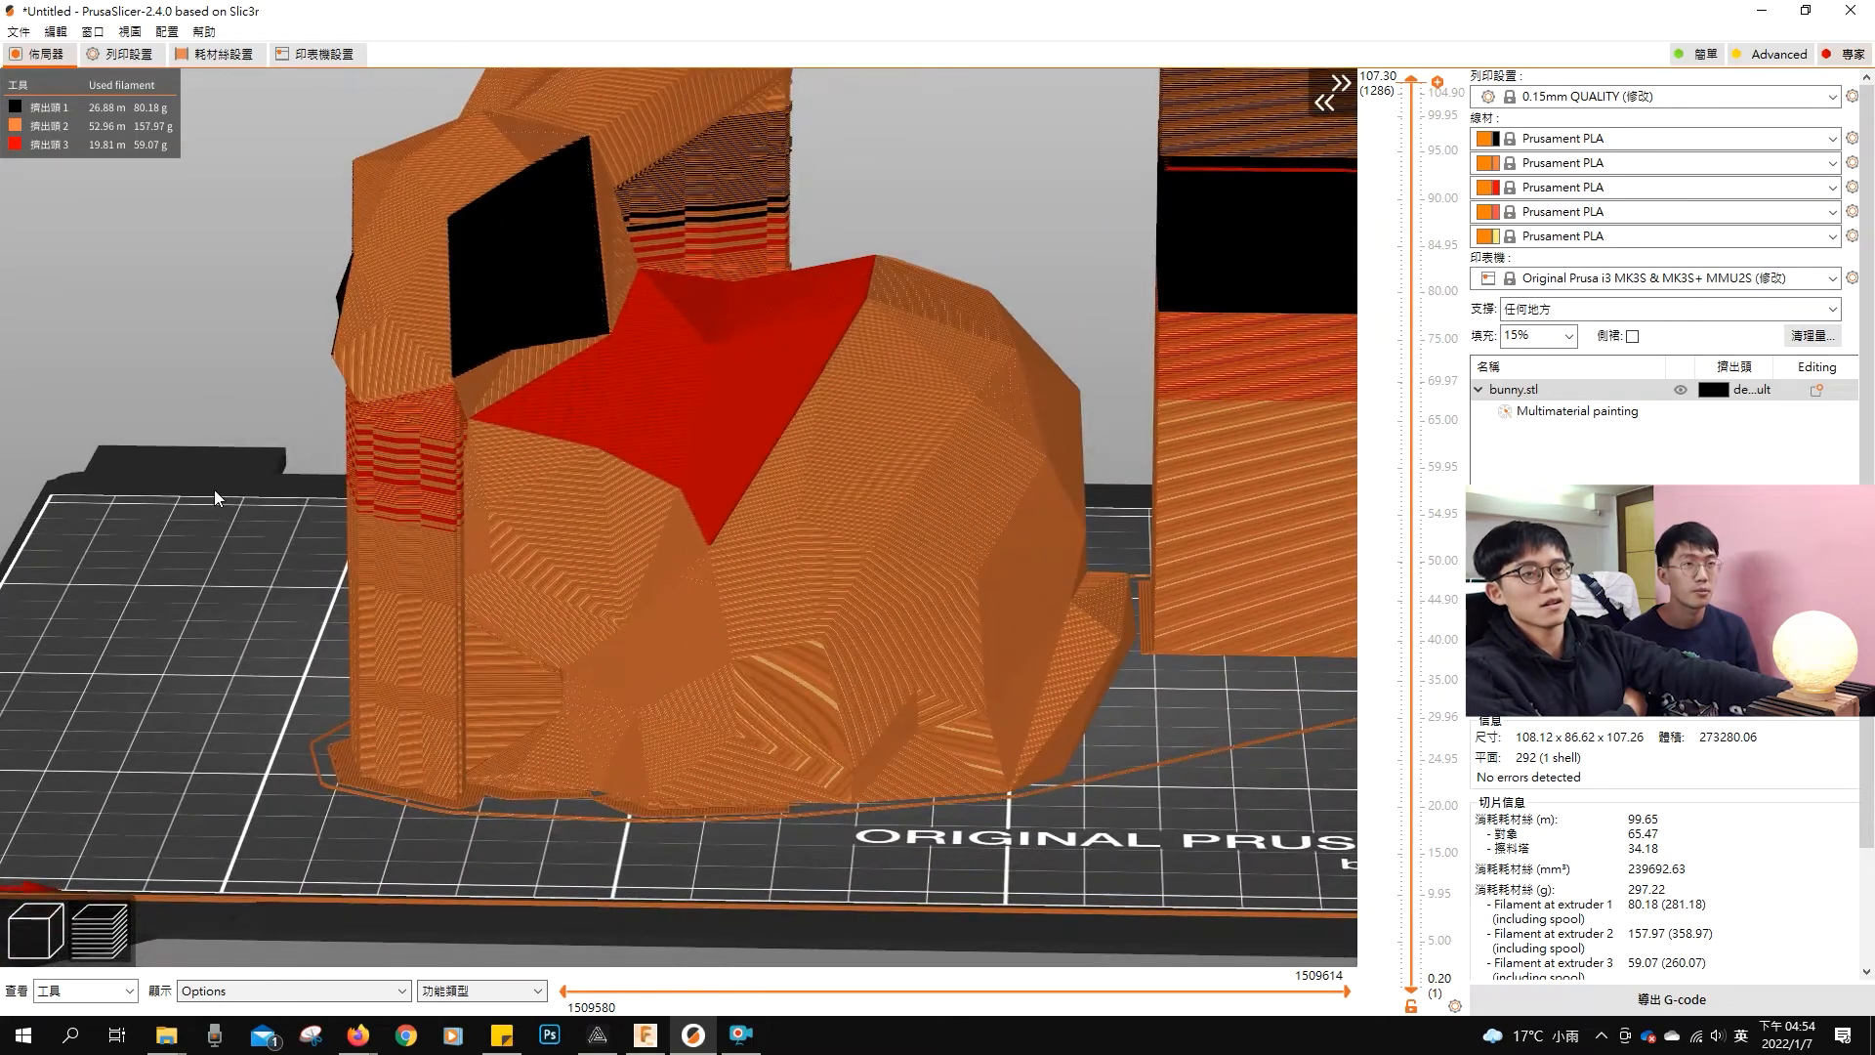
pyautogui.moveTo(213, 489); pyautogui.dragTo(248, 598, button='right')
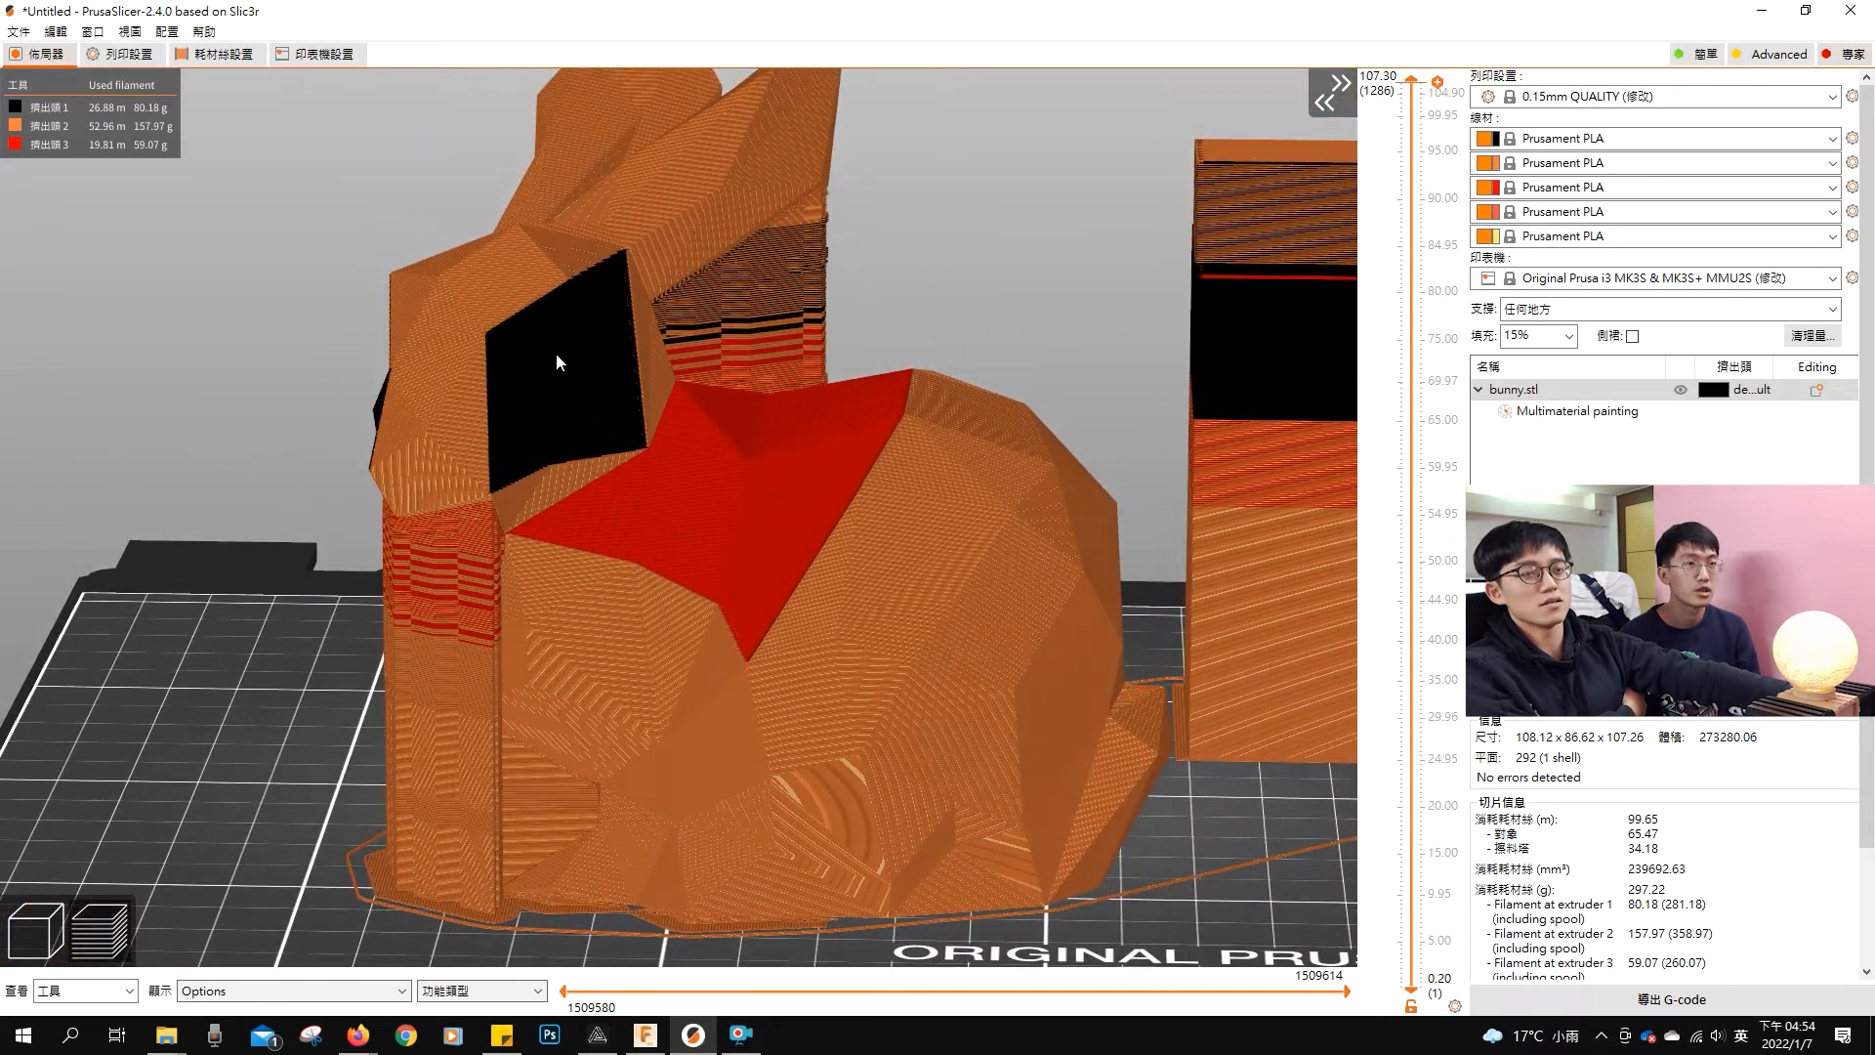
pyautogui.moveTo(213, 479); pyautogui.dragTo(293, 541)
pyautogui.scroll(-3, 293, 541)
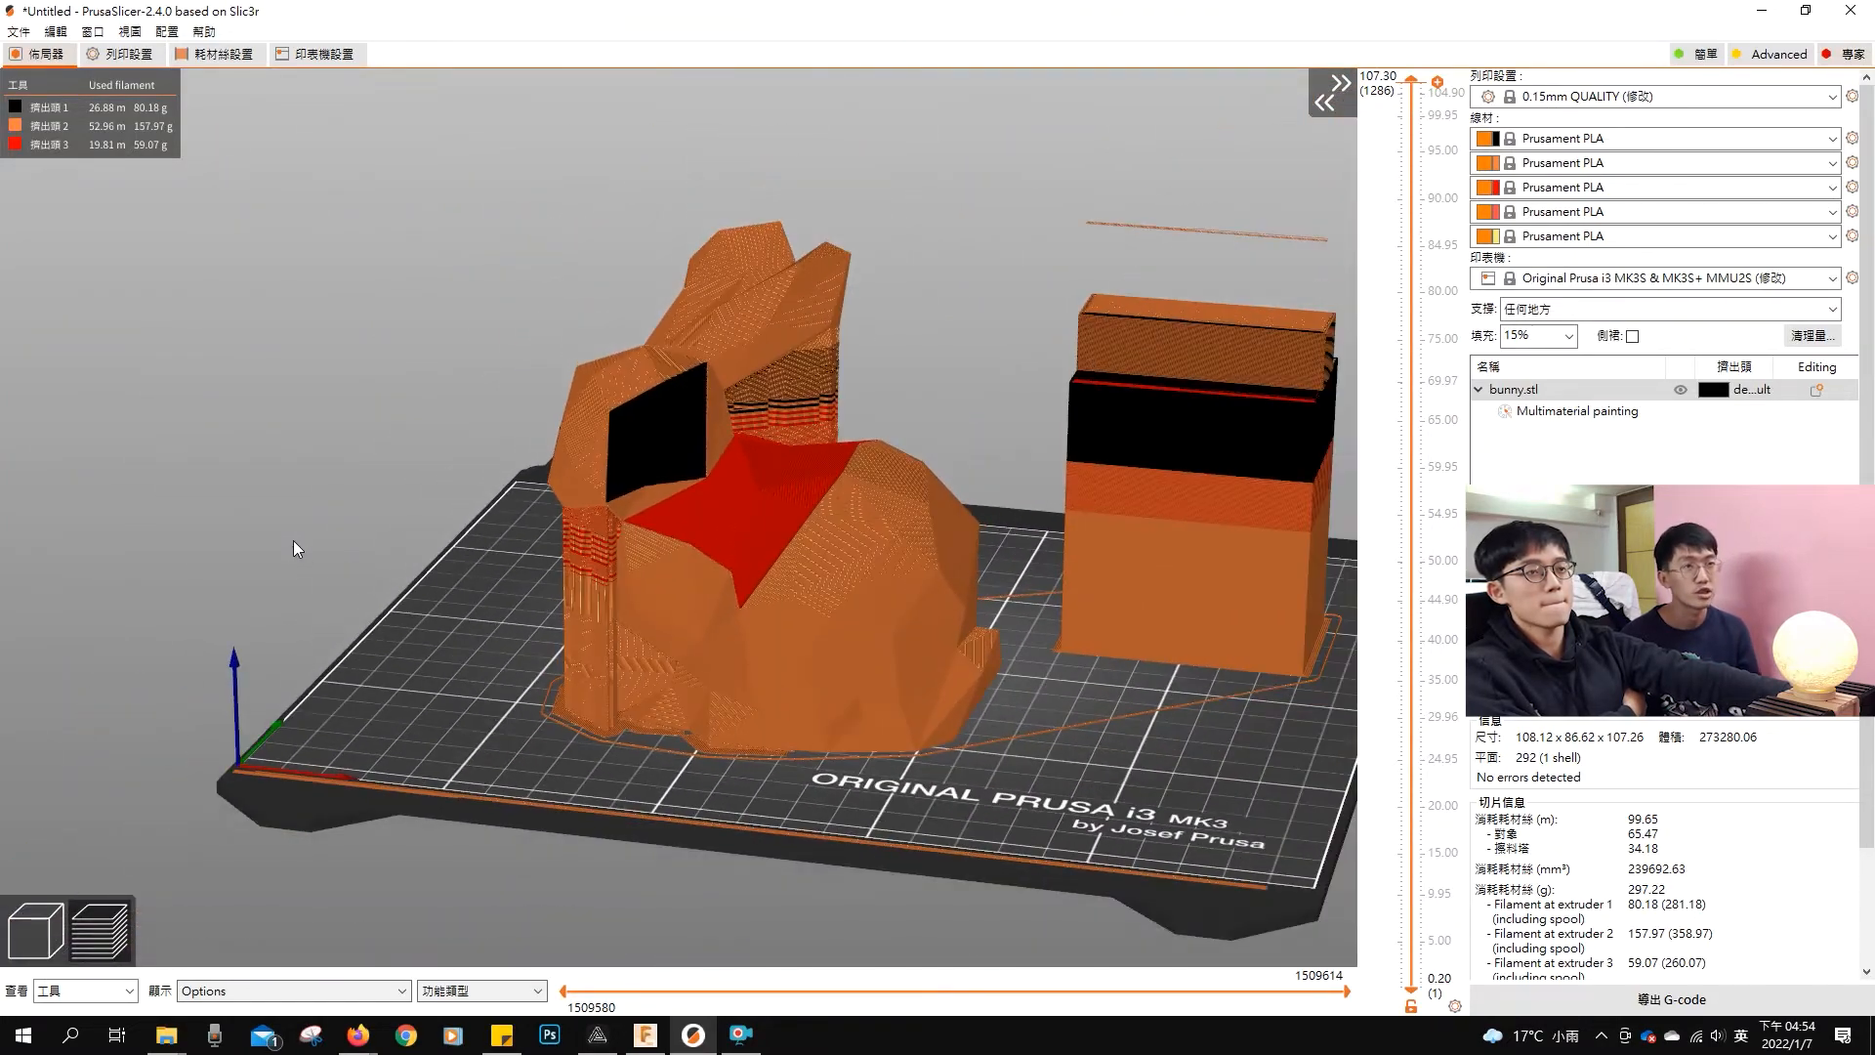
# Step: Examine the sliced bunny's layers down to about 73.95 mm, and restore the full-height layer preview
pyautogui.moveTo(1433, 84); pyautogui.dragTo(1444, 359)
pyautogui.moveTo(610, 601); pyautogui.dragTo(547, 576)
pyautogui.scroll(3, 698, 467)
pyautogui.scroll(2, 697, 466)
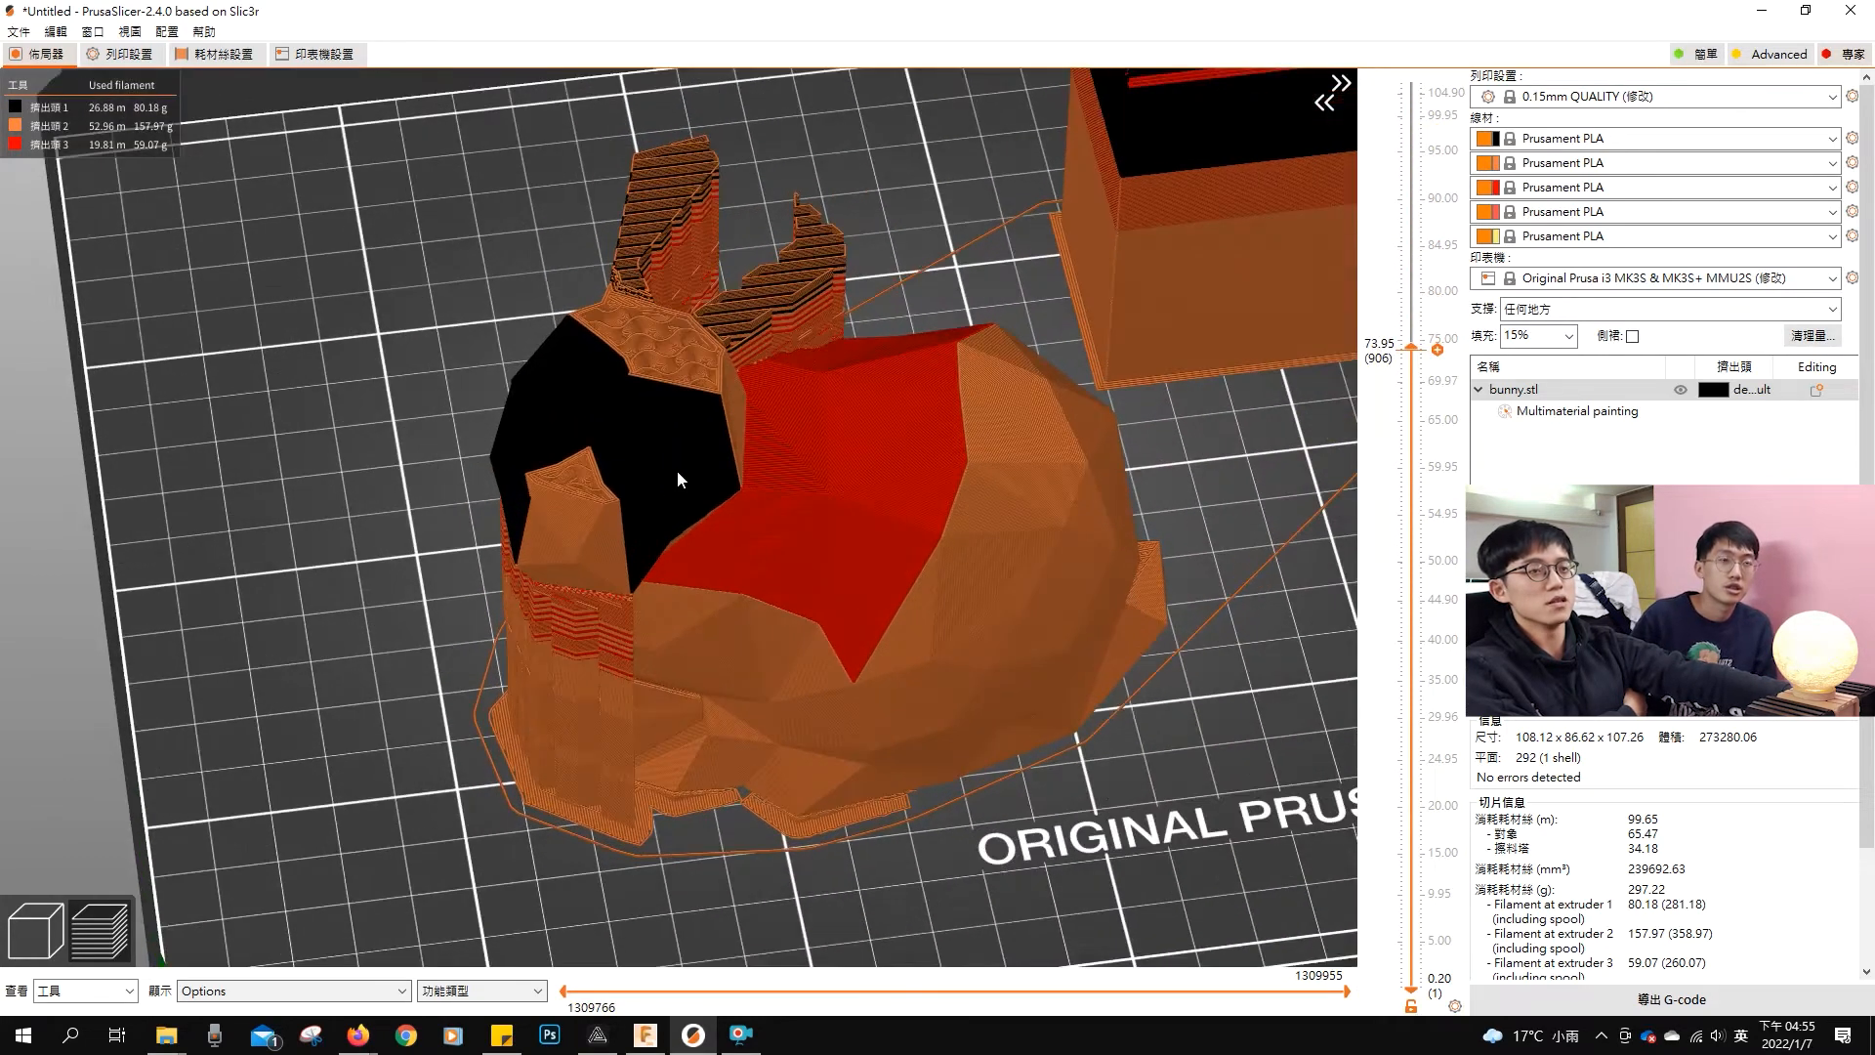
pyautogui.moveTo(1419, 352); pyautogui.dragTo(1411, 78)
pyautogui.scroll(-3, 586, 447)
pyautogui.moveTo(586, 447); pyautogui.dragTo(202, 552)
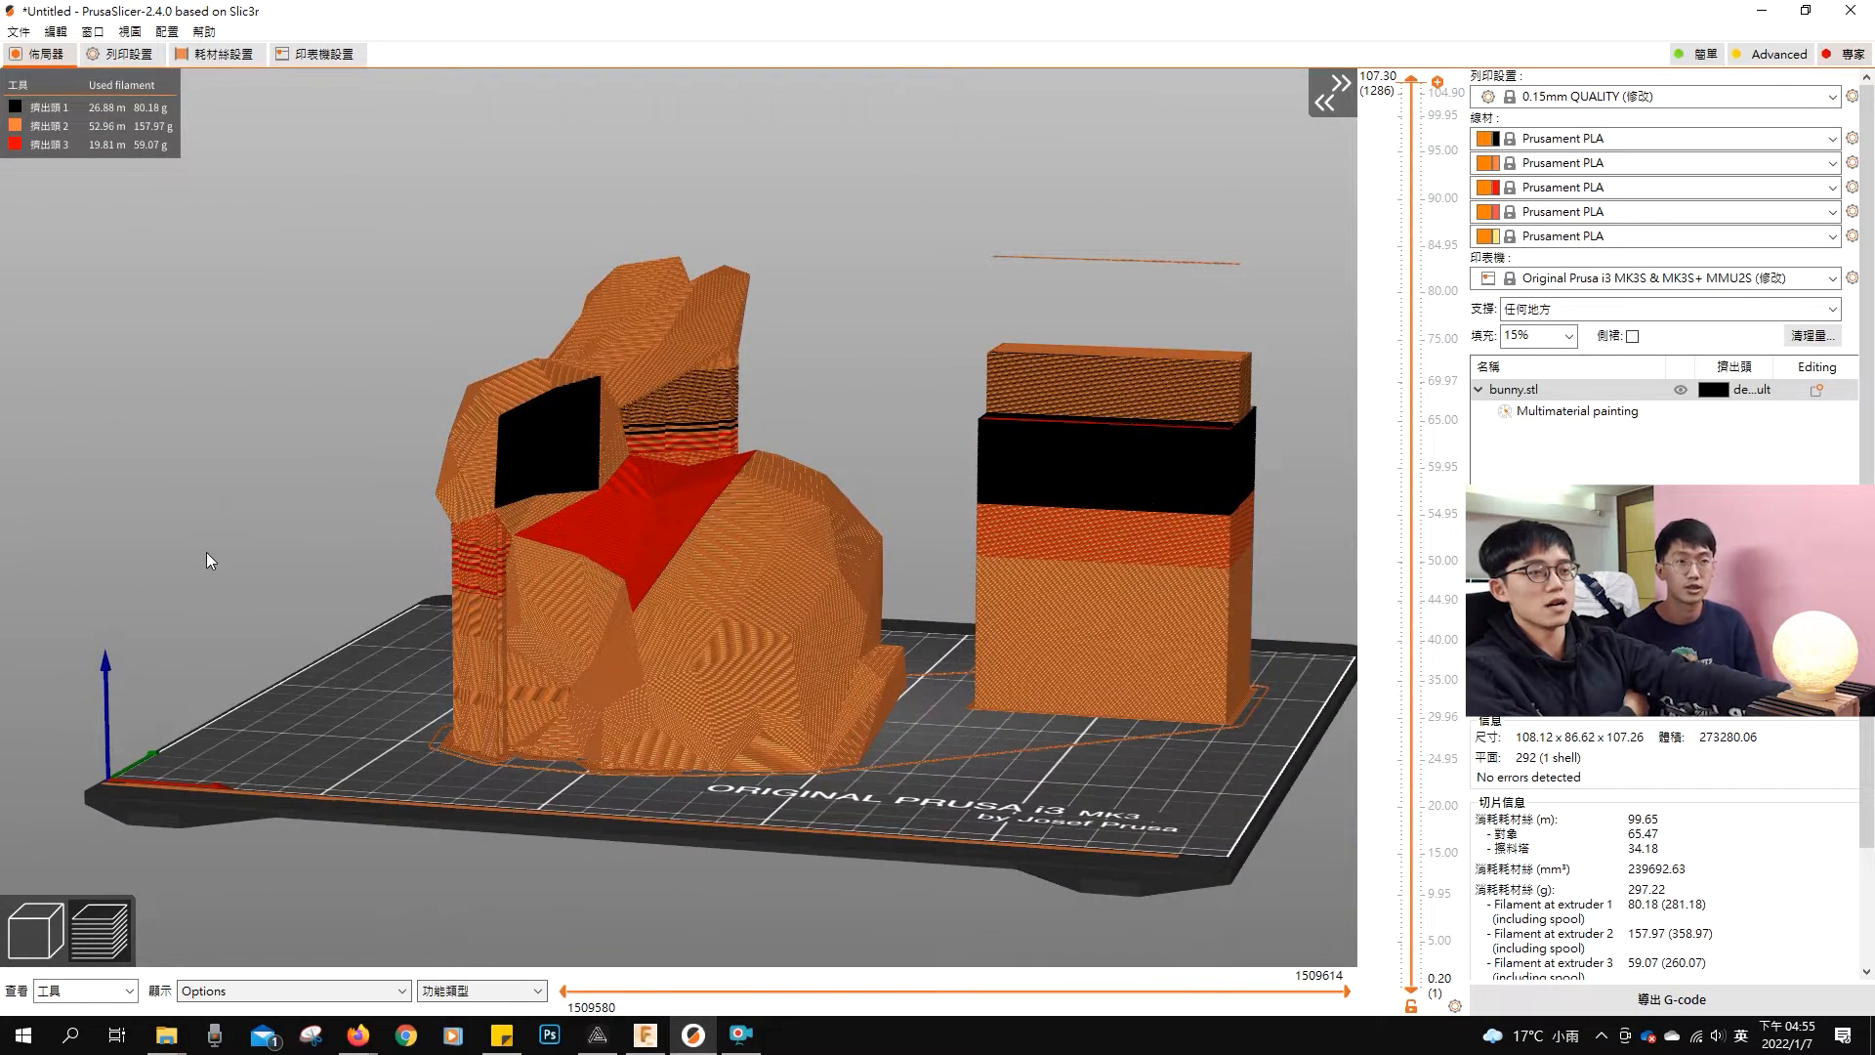
# Step: Replace the painted bunny with an unpainted bunny.stl and place it at about X 117.86, Y 86.42
pyautogui.moveTo(207, 553); pyautogui.dragTo(240, 596)
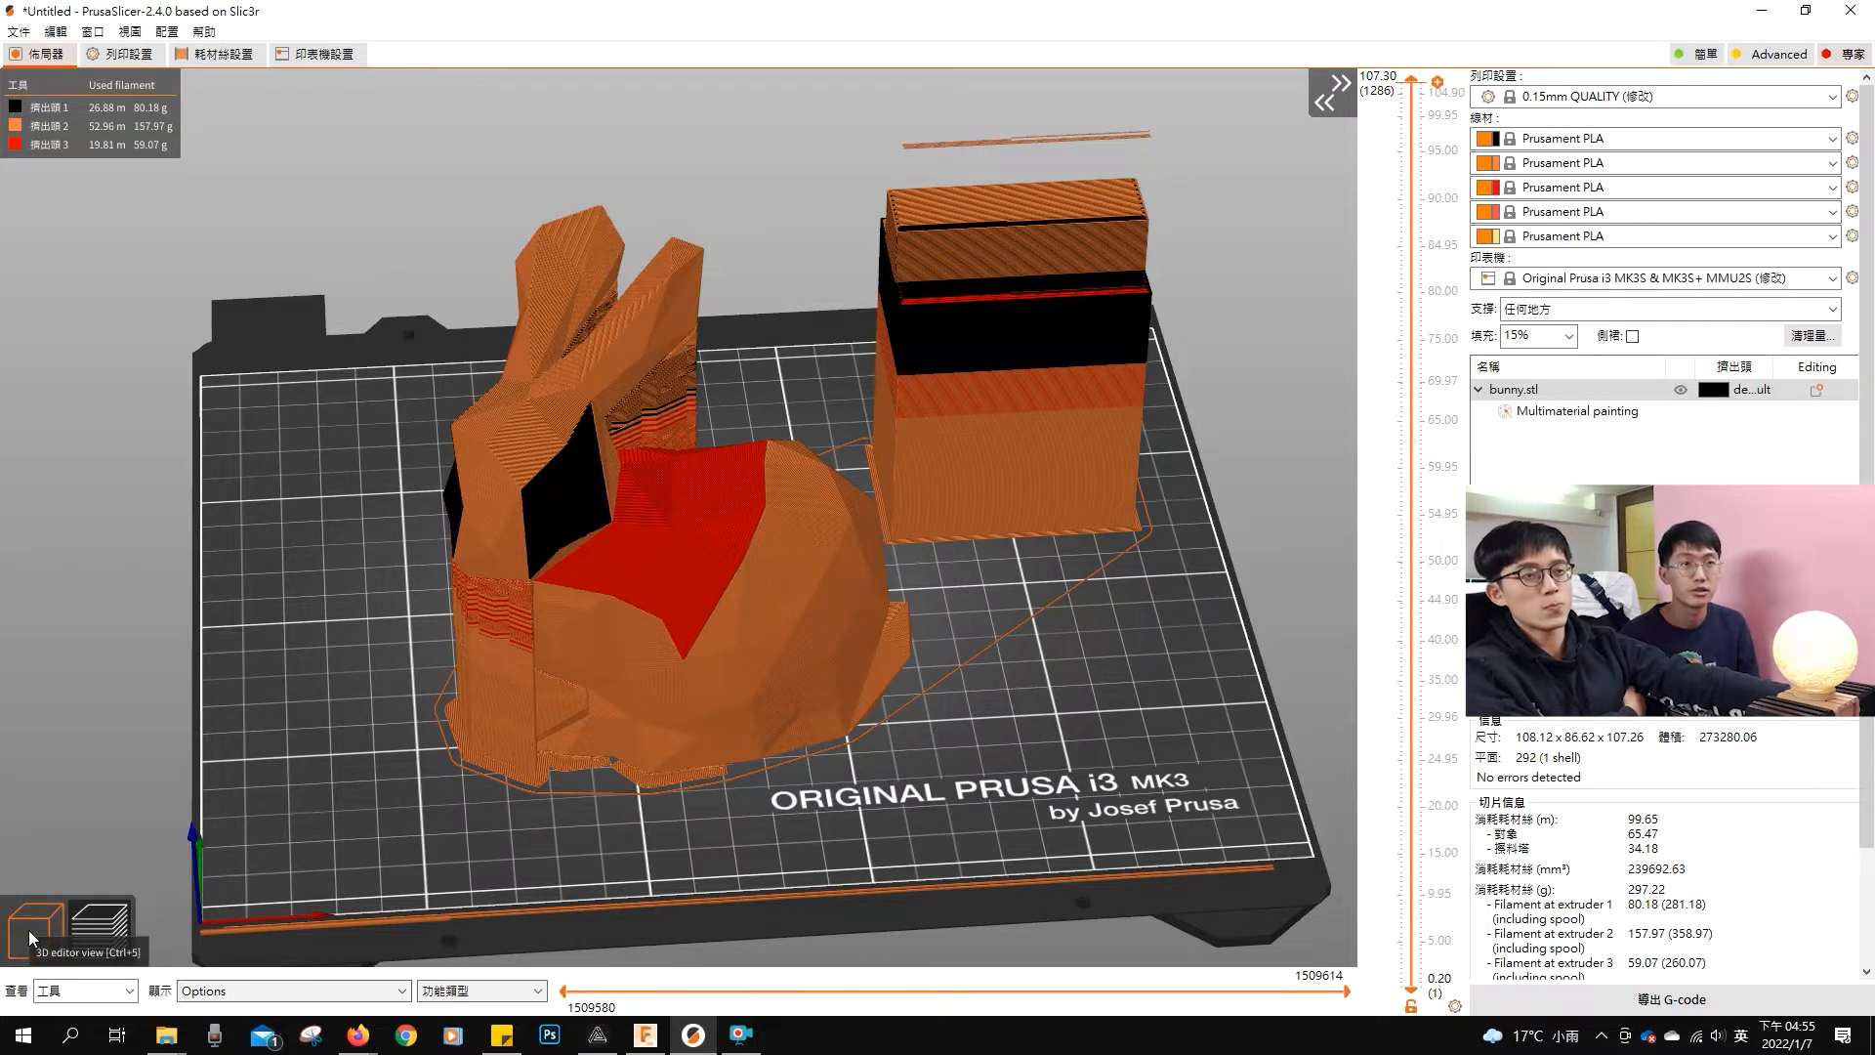
pyautogui.click(29, 932)
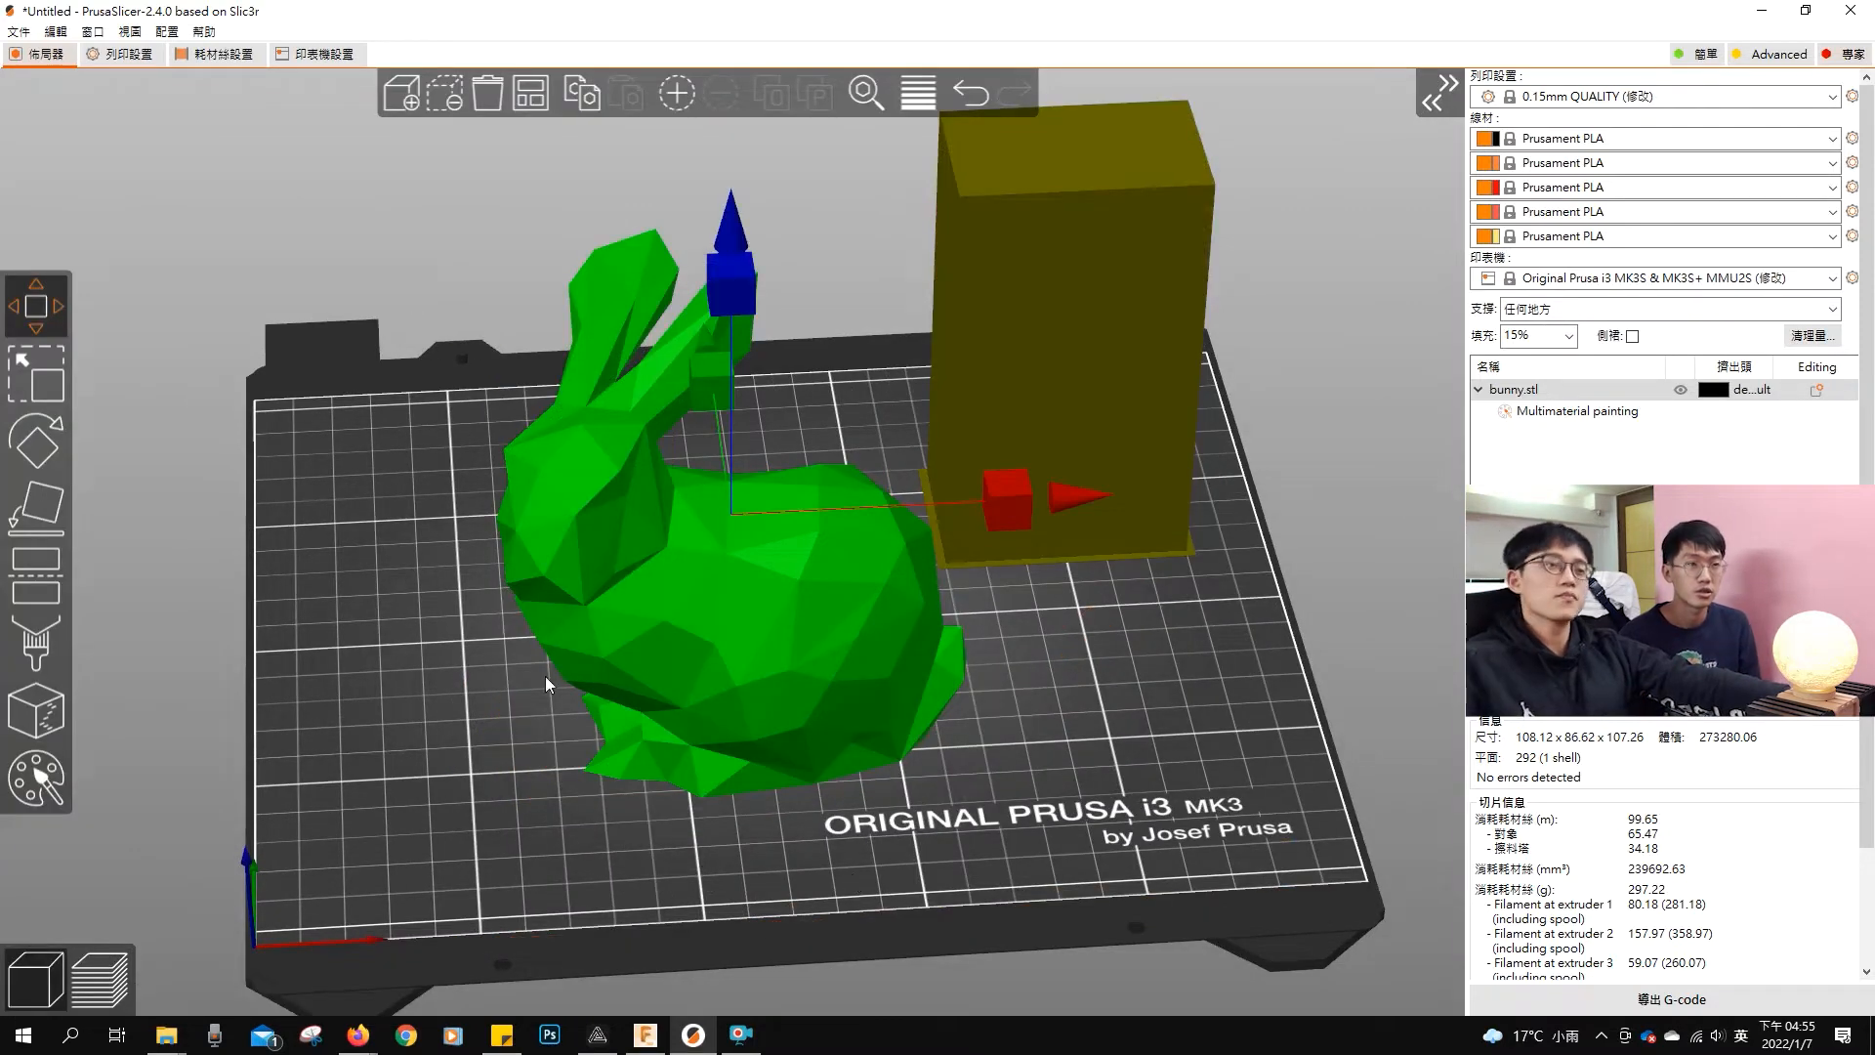
pyautogui.click(485, 103)
pyautogui.click(402, 94)
pyautogui.moveTo(759, 607)
pyautogui.mouseDown()
pyautogui.moveTo(723, 643)
pyautogui.moveTo(795, 577)
pyautogui.moveTo(832, 571)
pyautogui.mouseUp()
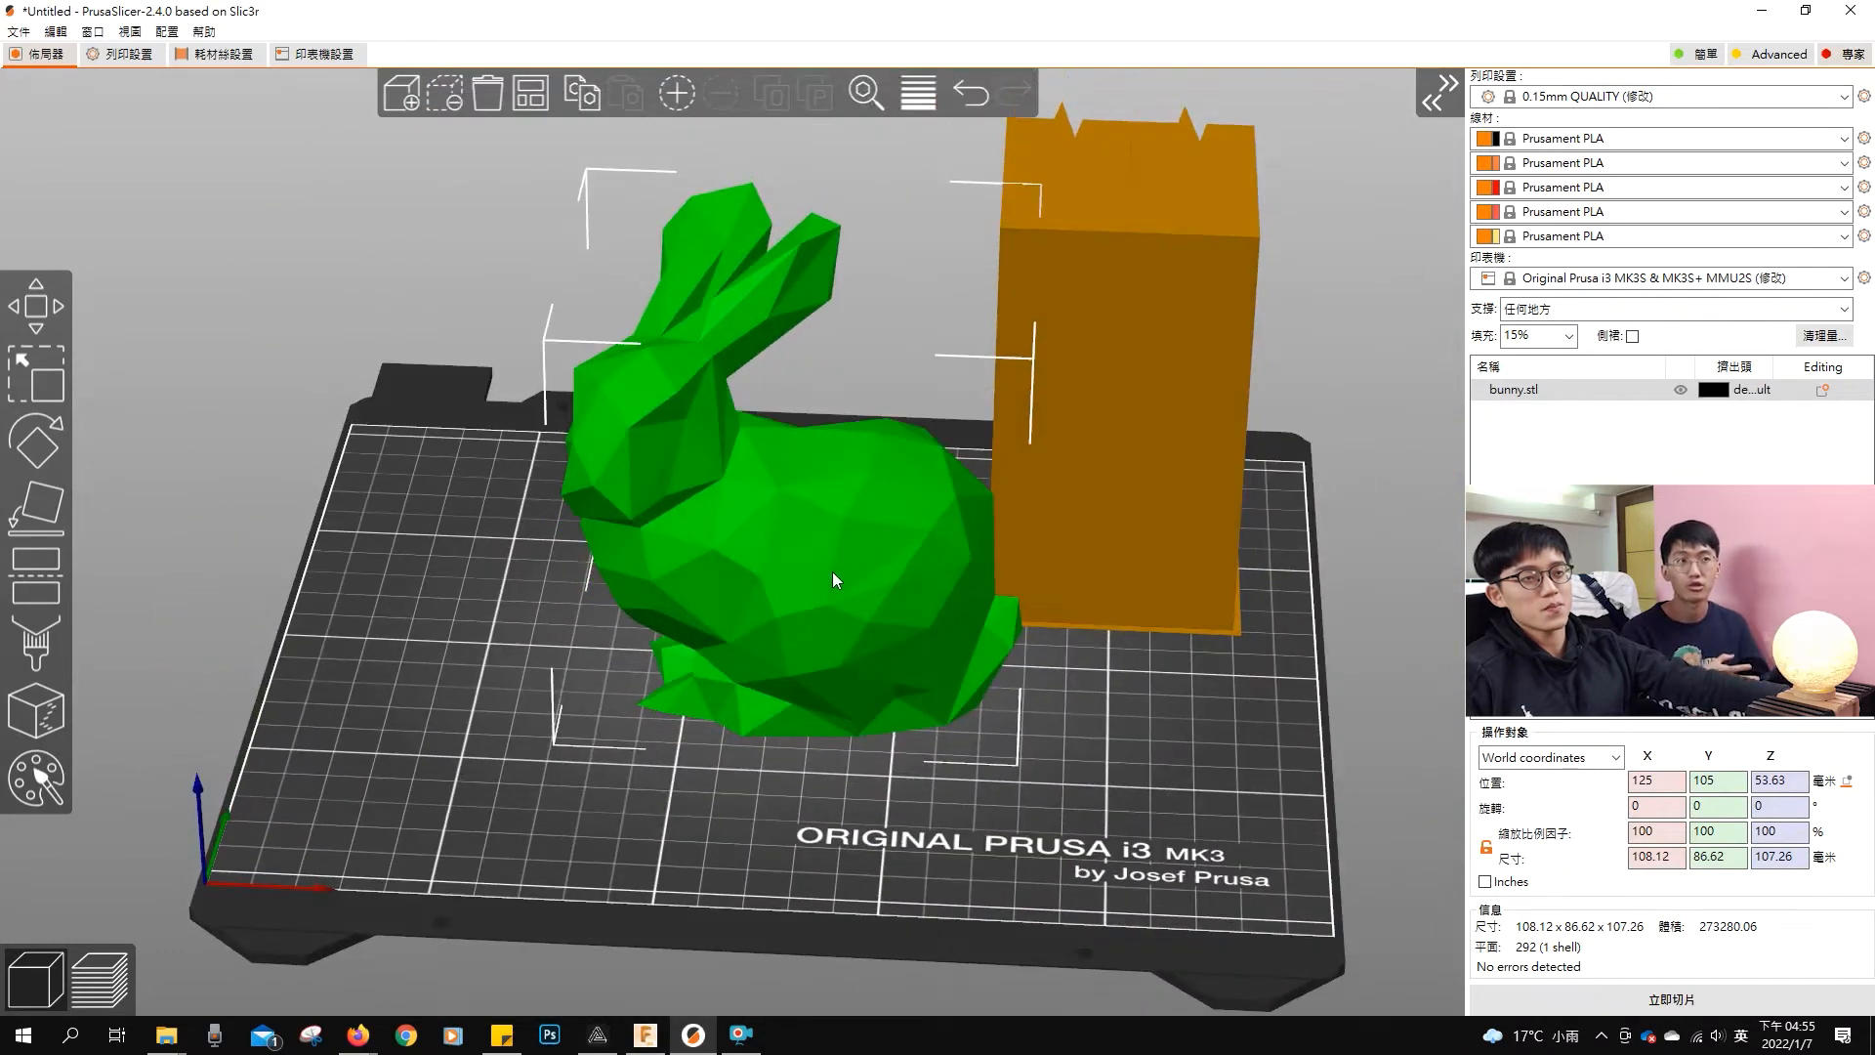
pyautogui.moveTo(712, 589); pyautogui.dragTo(680, 623)
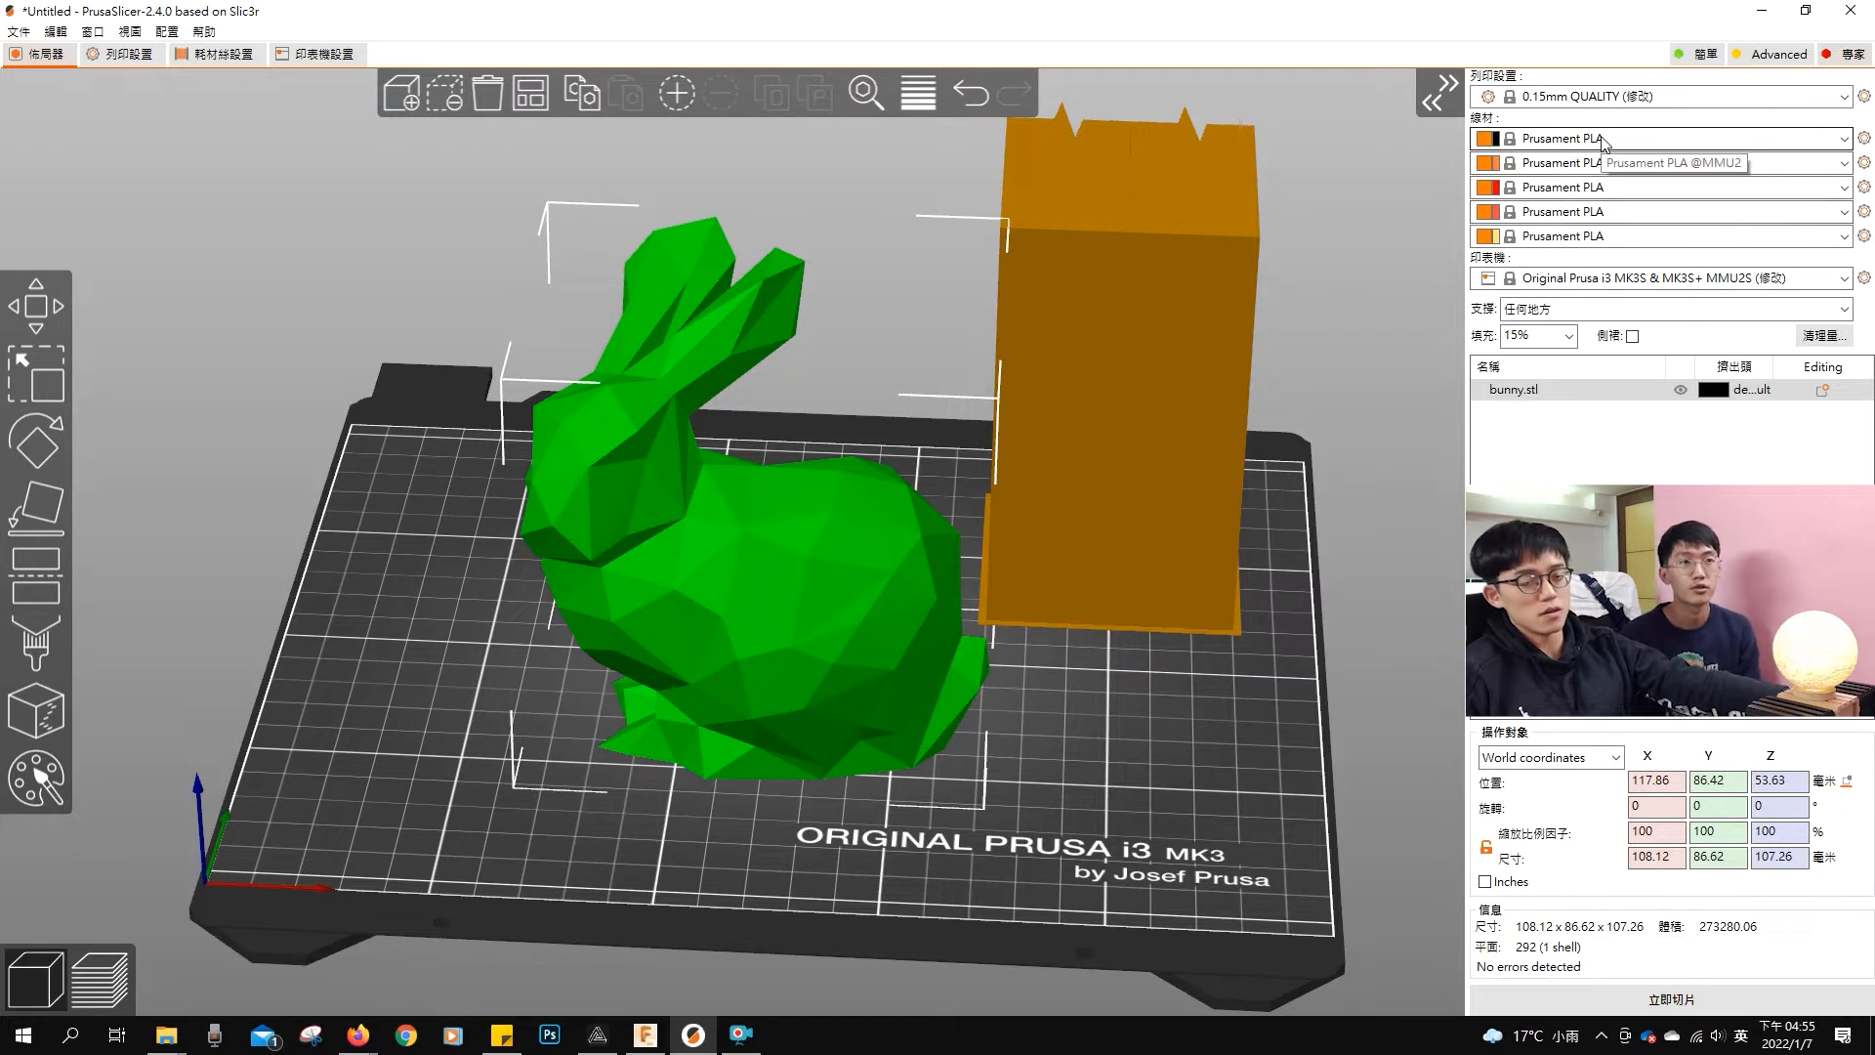
# Step: Slice the unpainted bunny and add a change to extruder 3 at the 69.72 mm layer
pyautogui.click(1618, 1003)
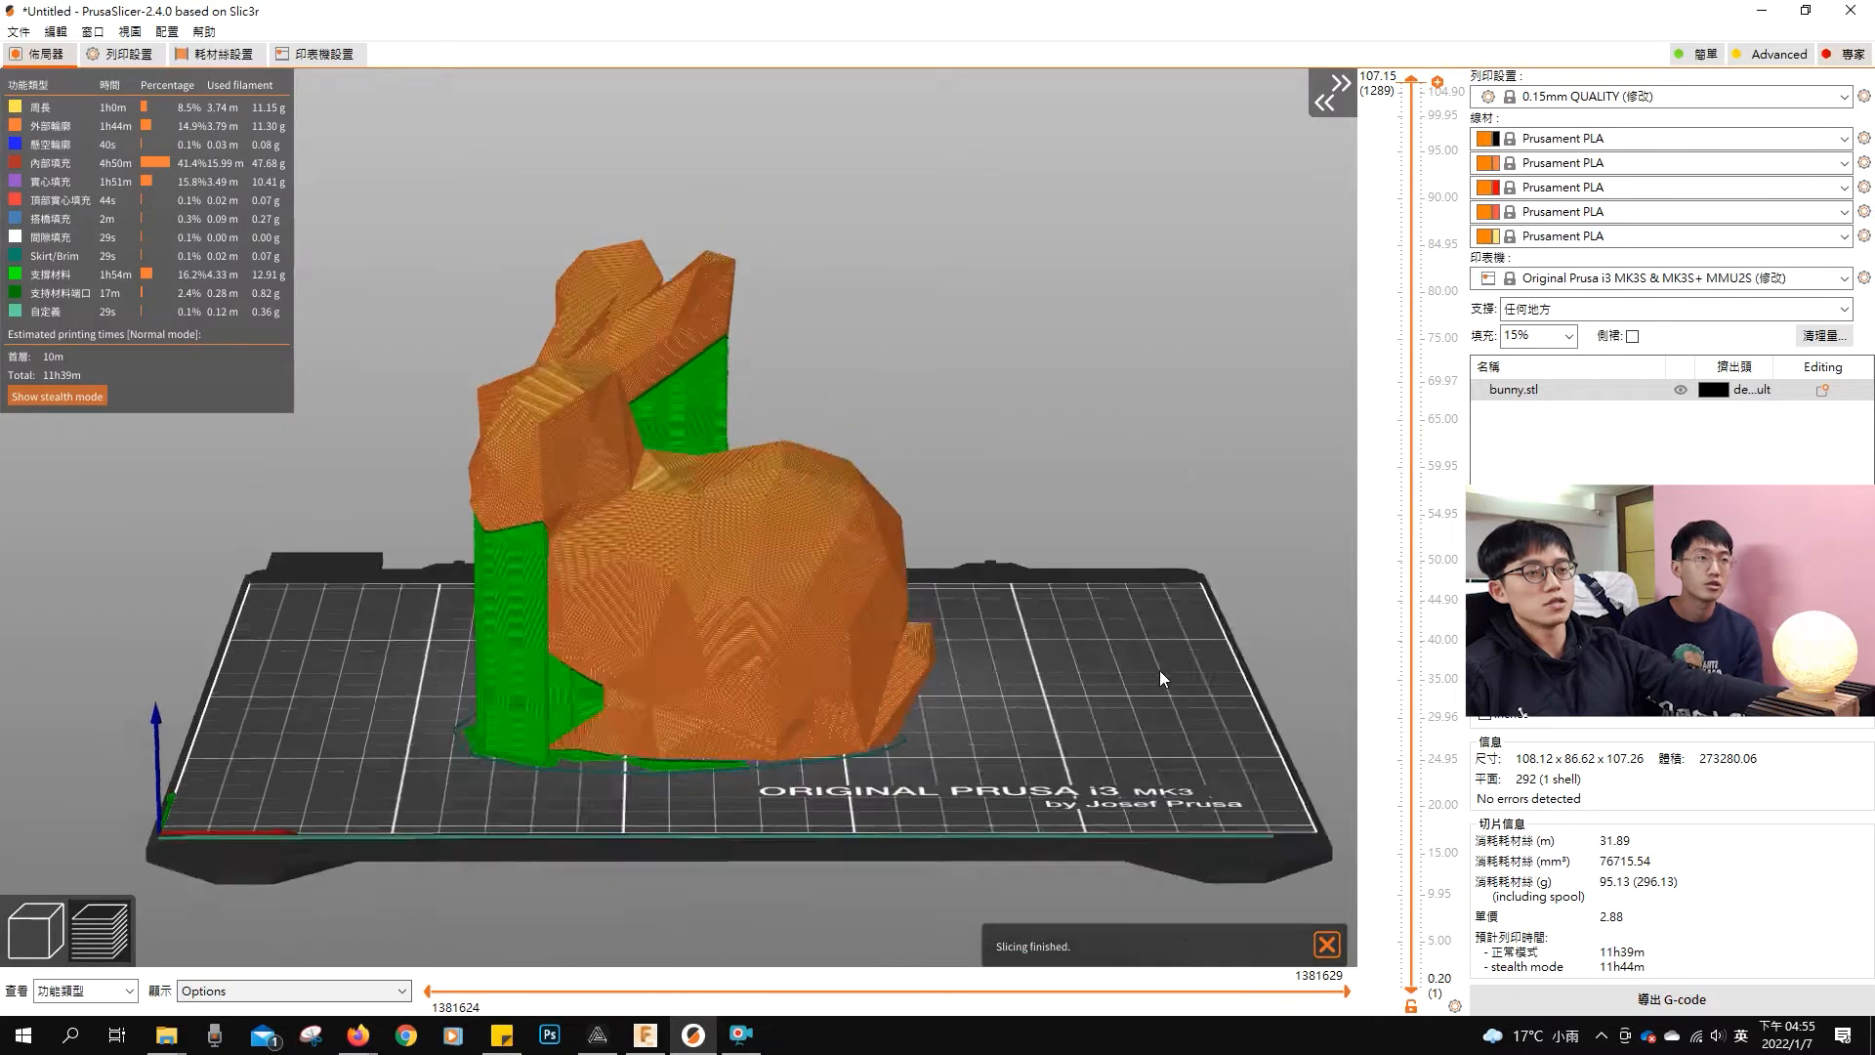
pyautogui.moveTo(1411, 78); pyautogui.dragTo(1412, 383)
pyautogui.click(1439, 387)
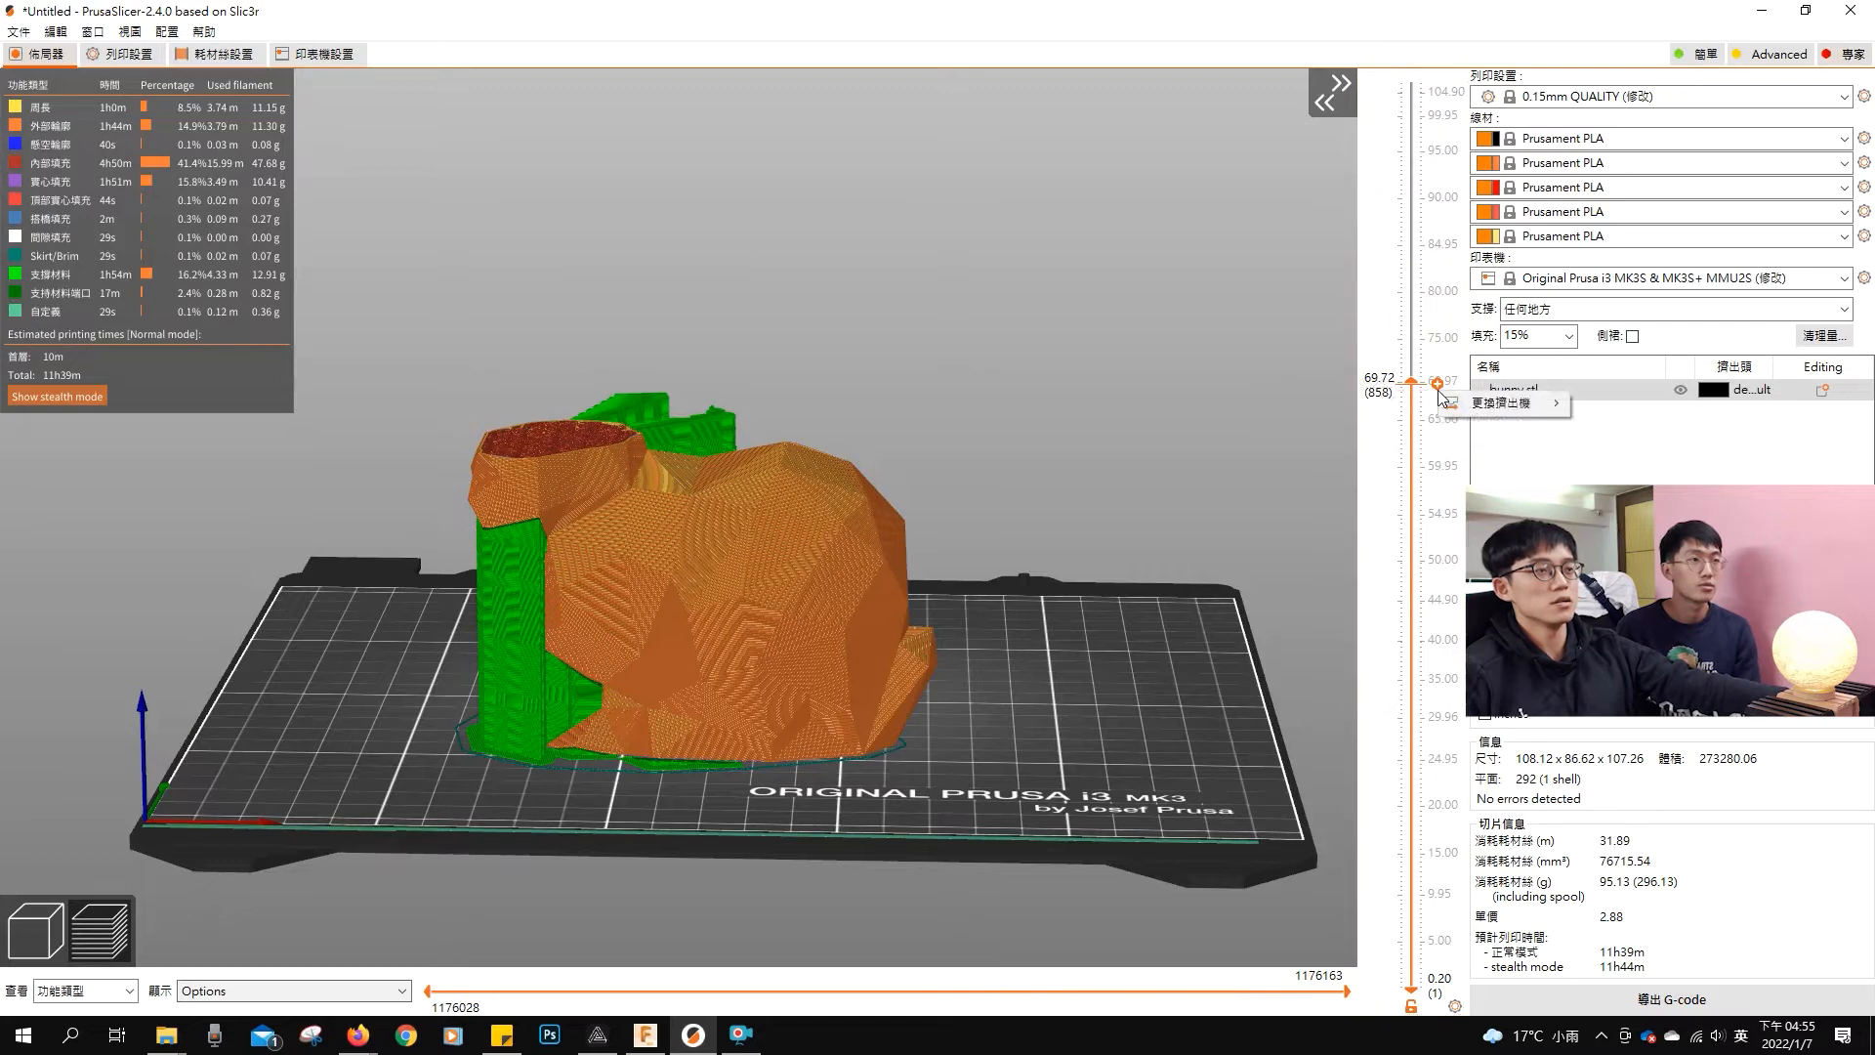
pyautogui.moveTo(1499, 410)
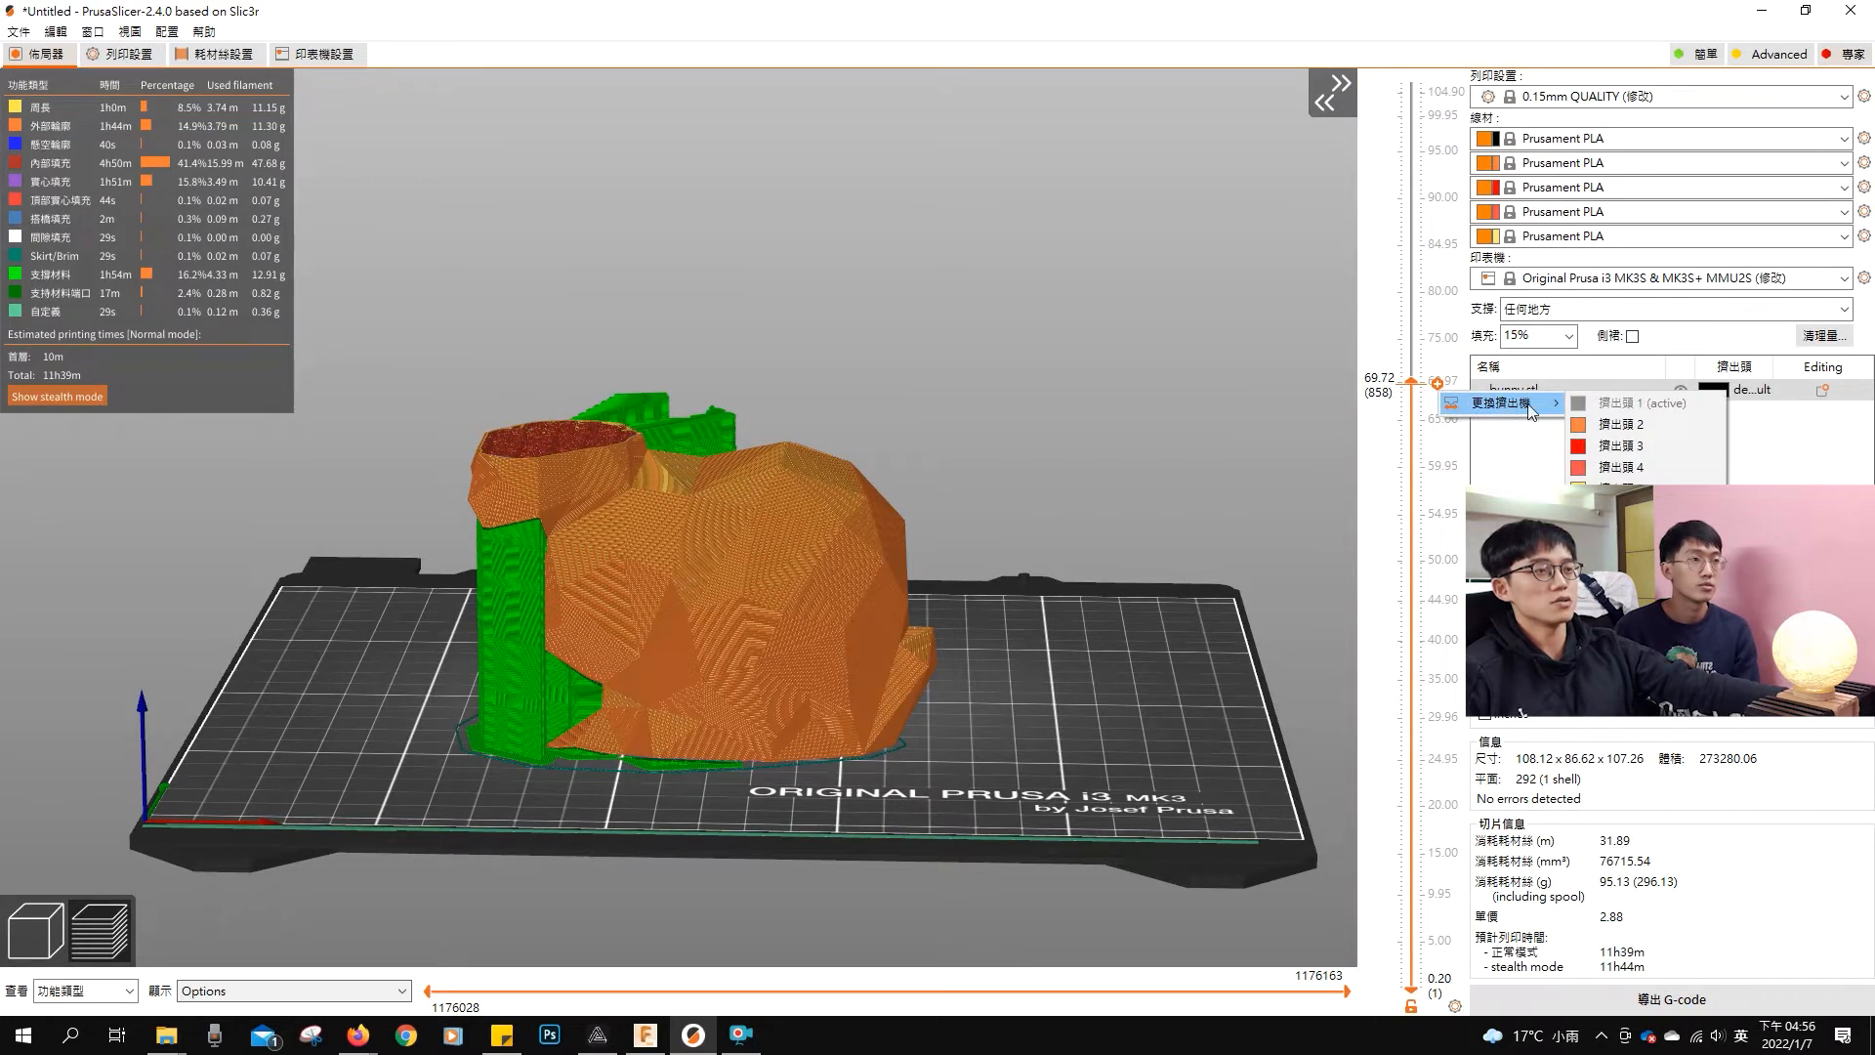
pyautogui.click(1656, 450)
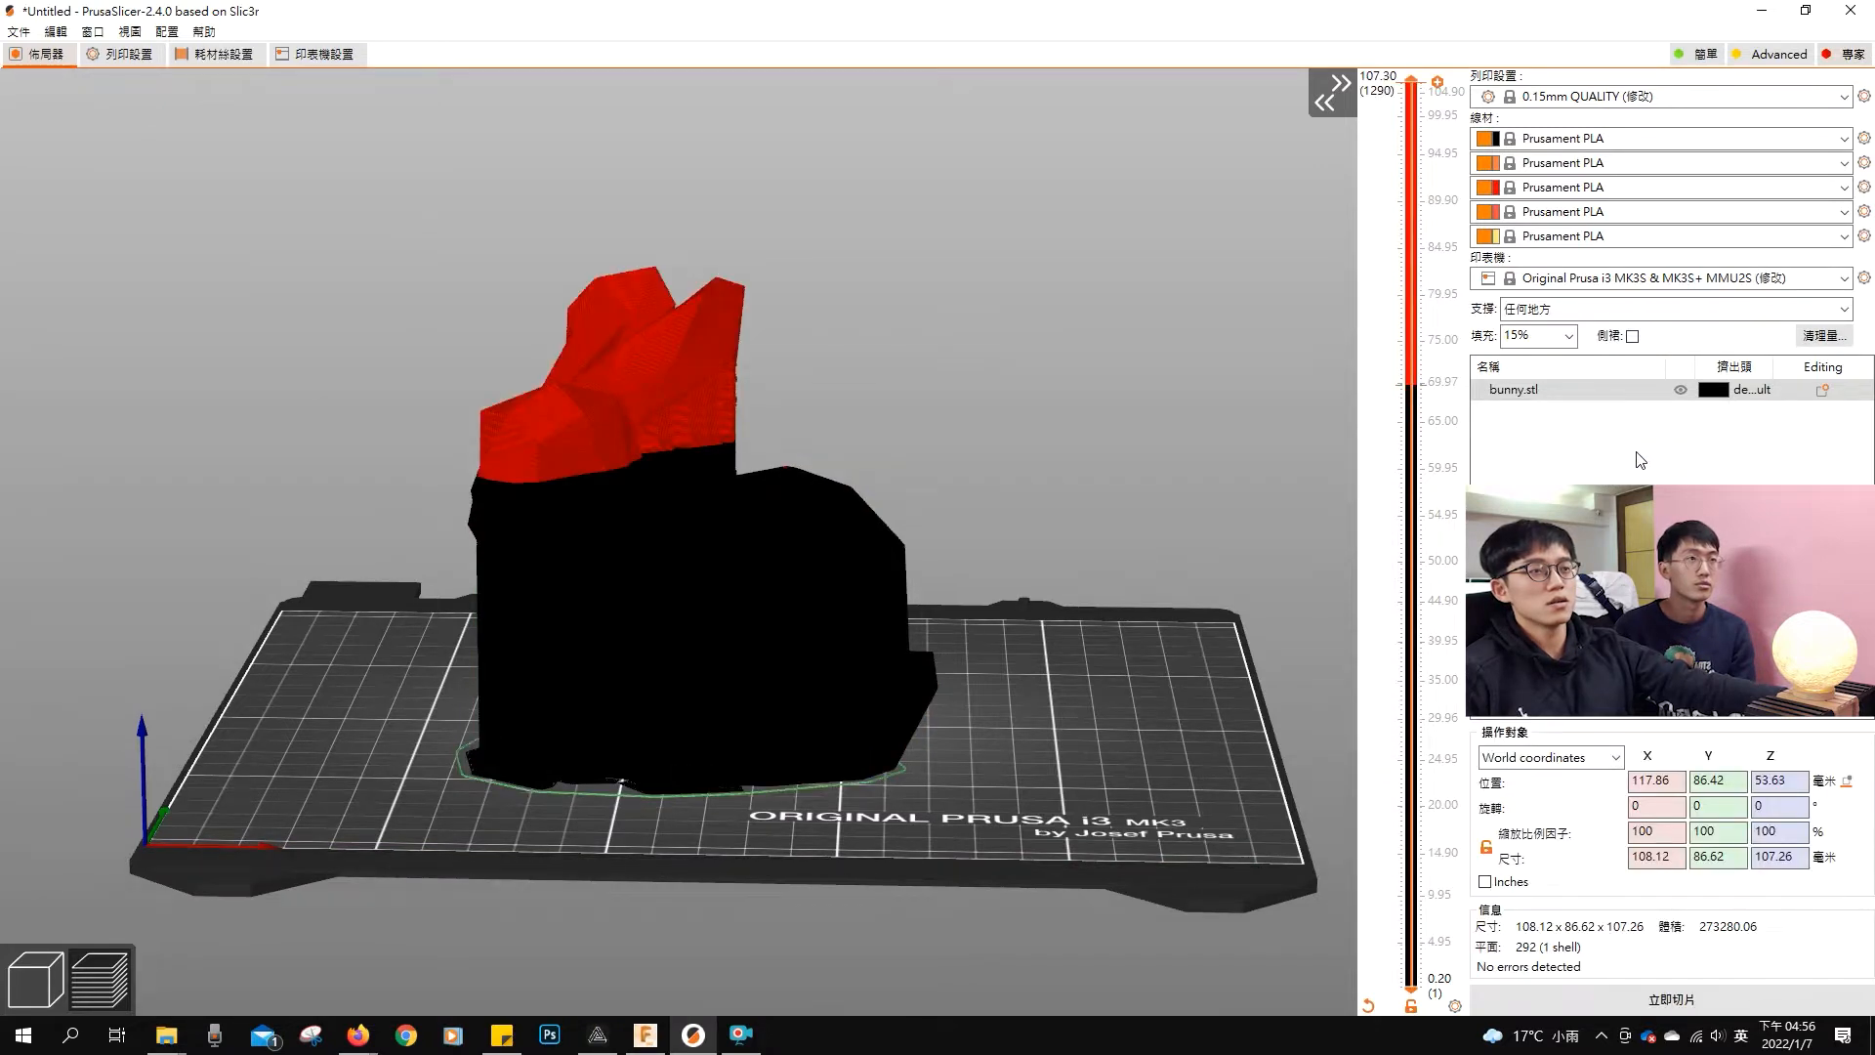
pyautogui.moveTo(1211, 426); pyautogui.dragTo(1186, 449)
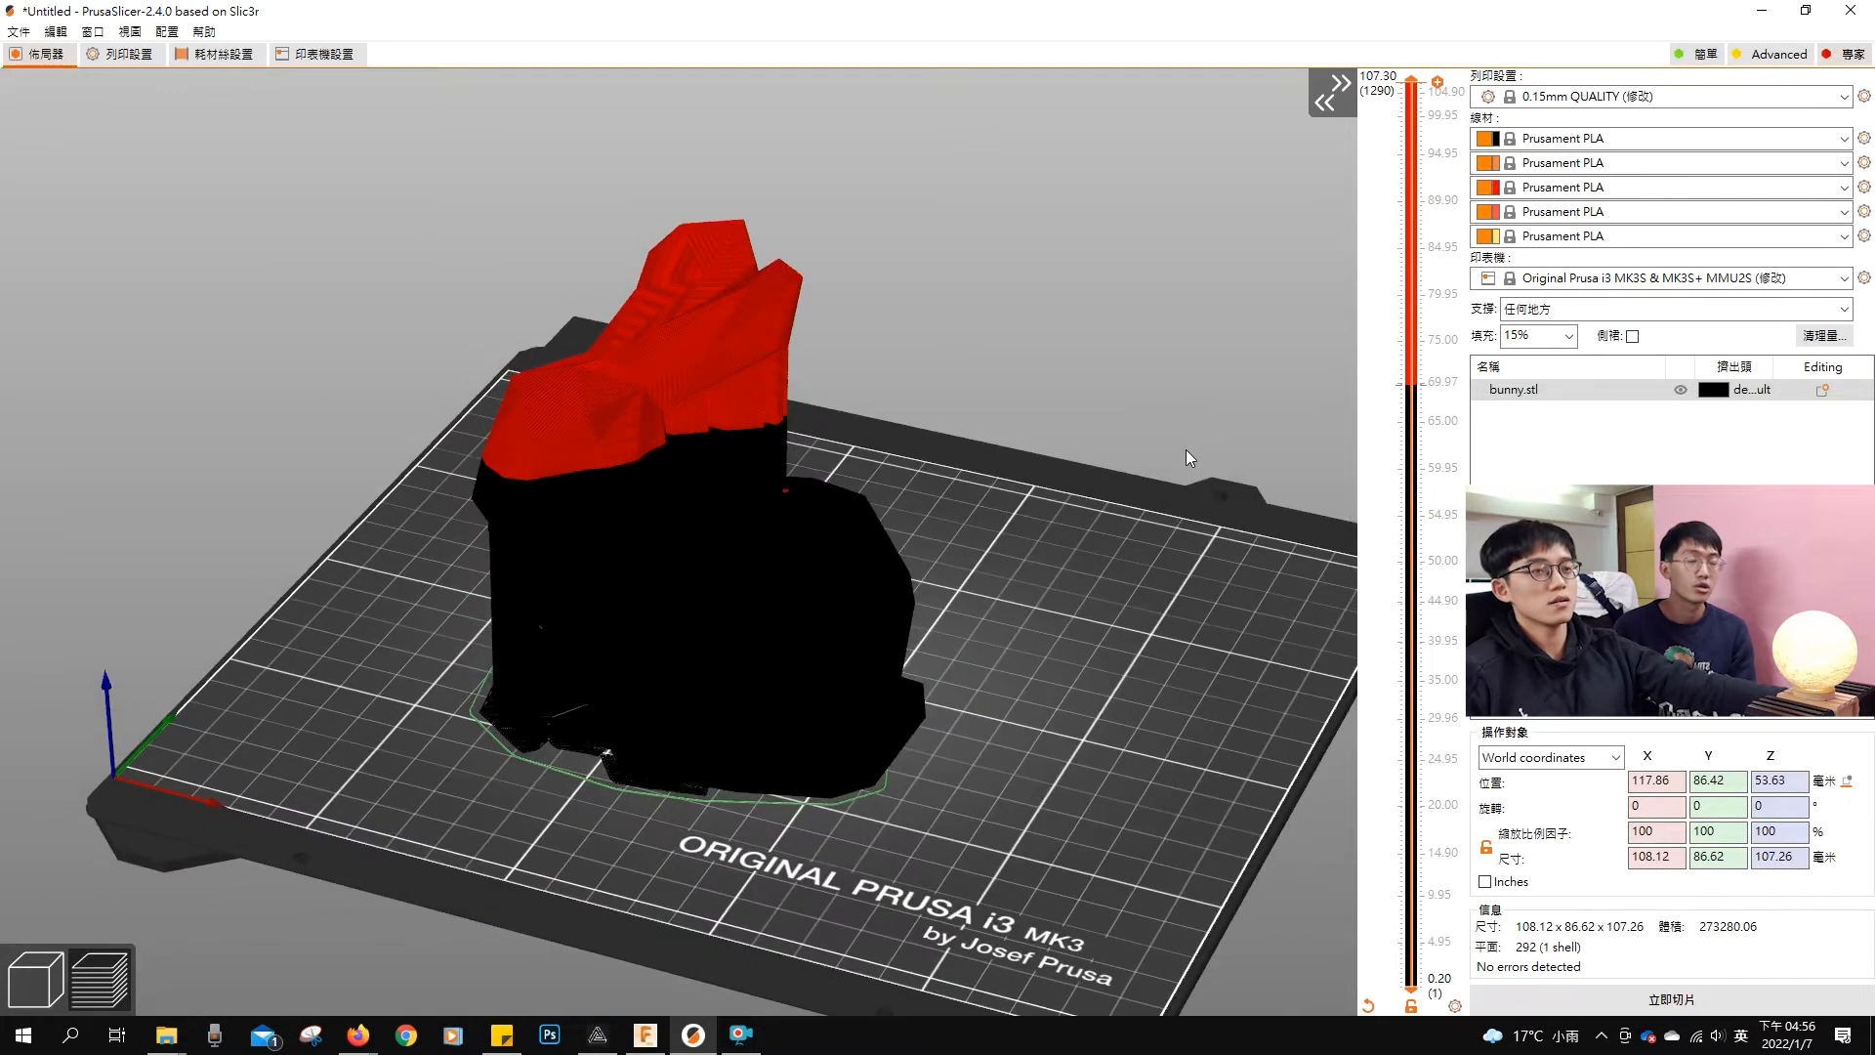
# Step: Add a change to extruder 5 at the 89.10 mm layer and restore the full-height preview
pyautogui.moveTo(1437, 83); pyautogui.dragTo(1421, 17)
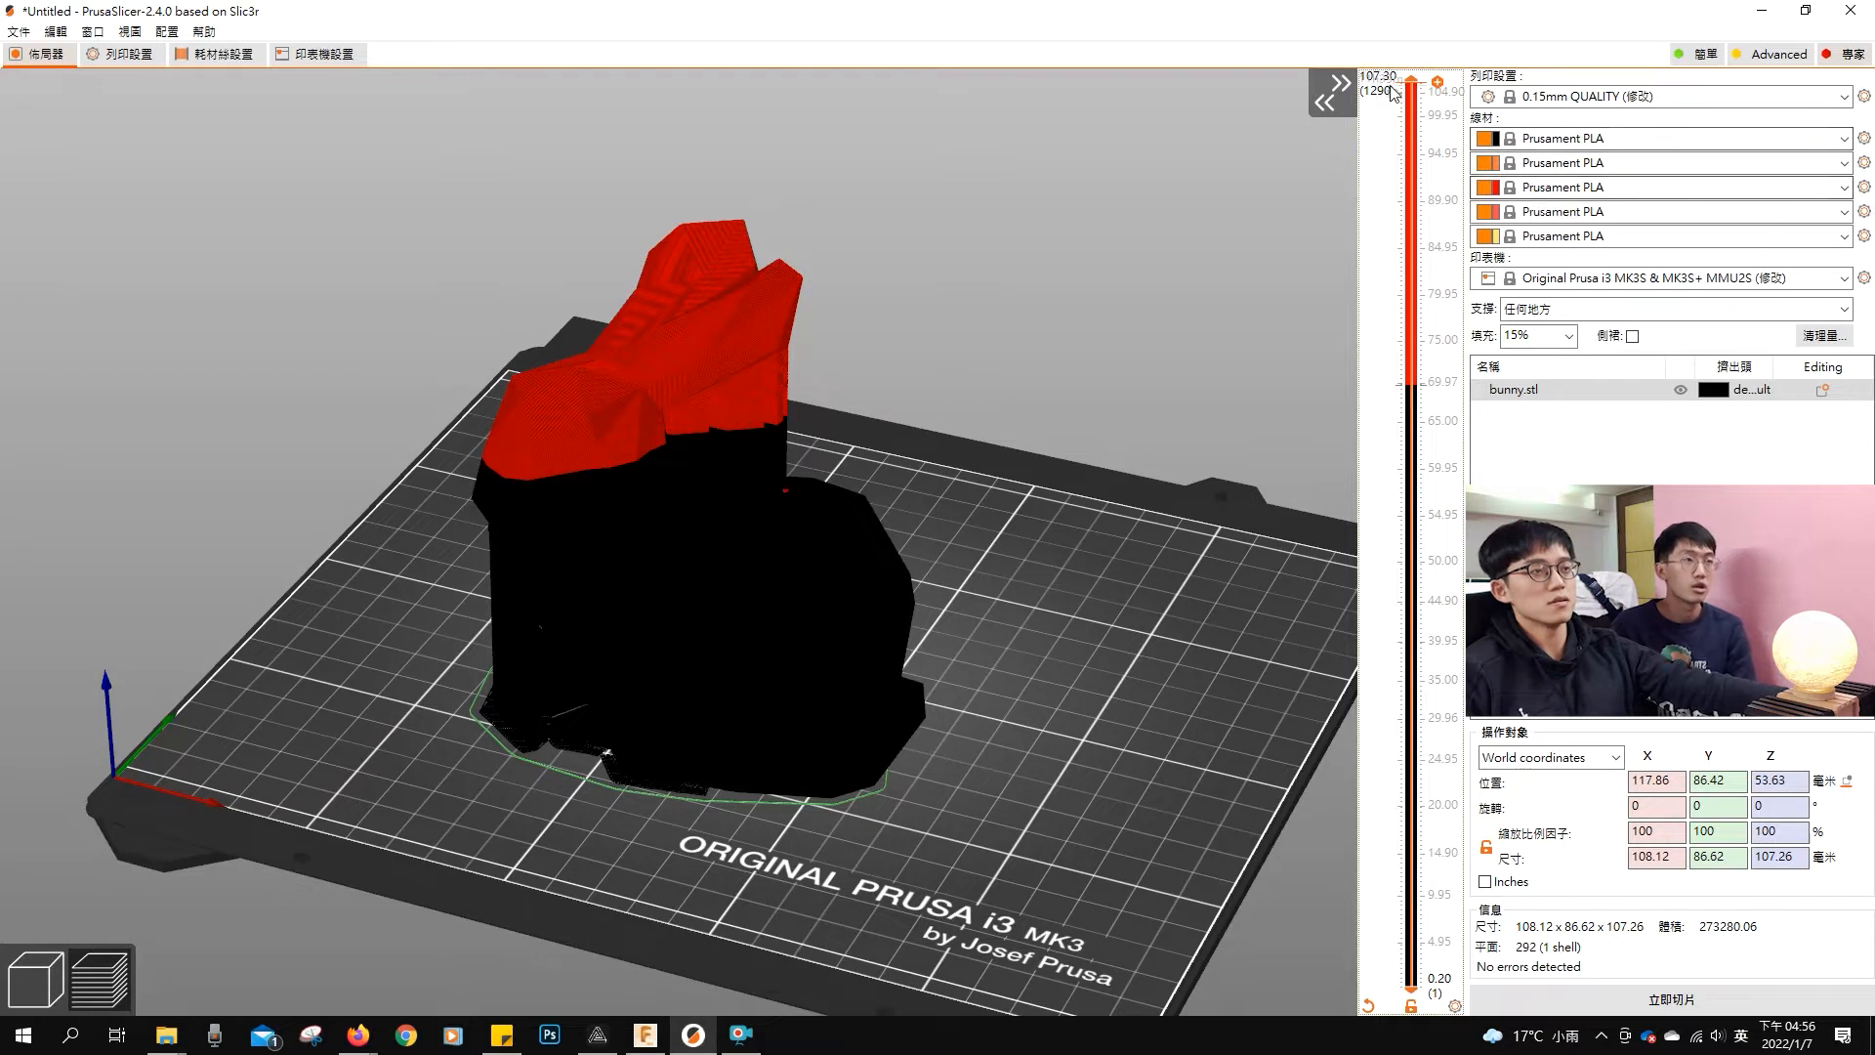
pyautogui.moveTo(1411, 82); pyautogui.dragTo(1418, 216)
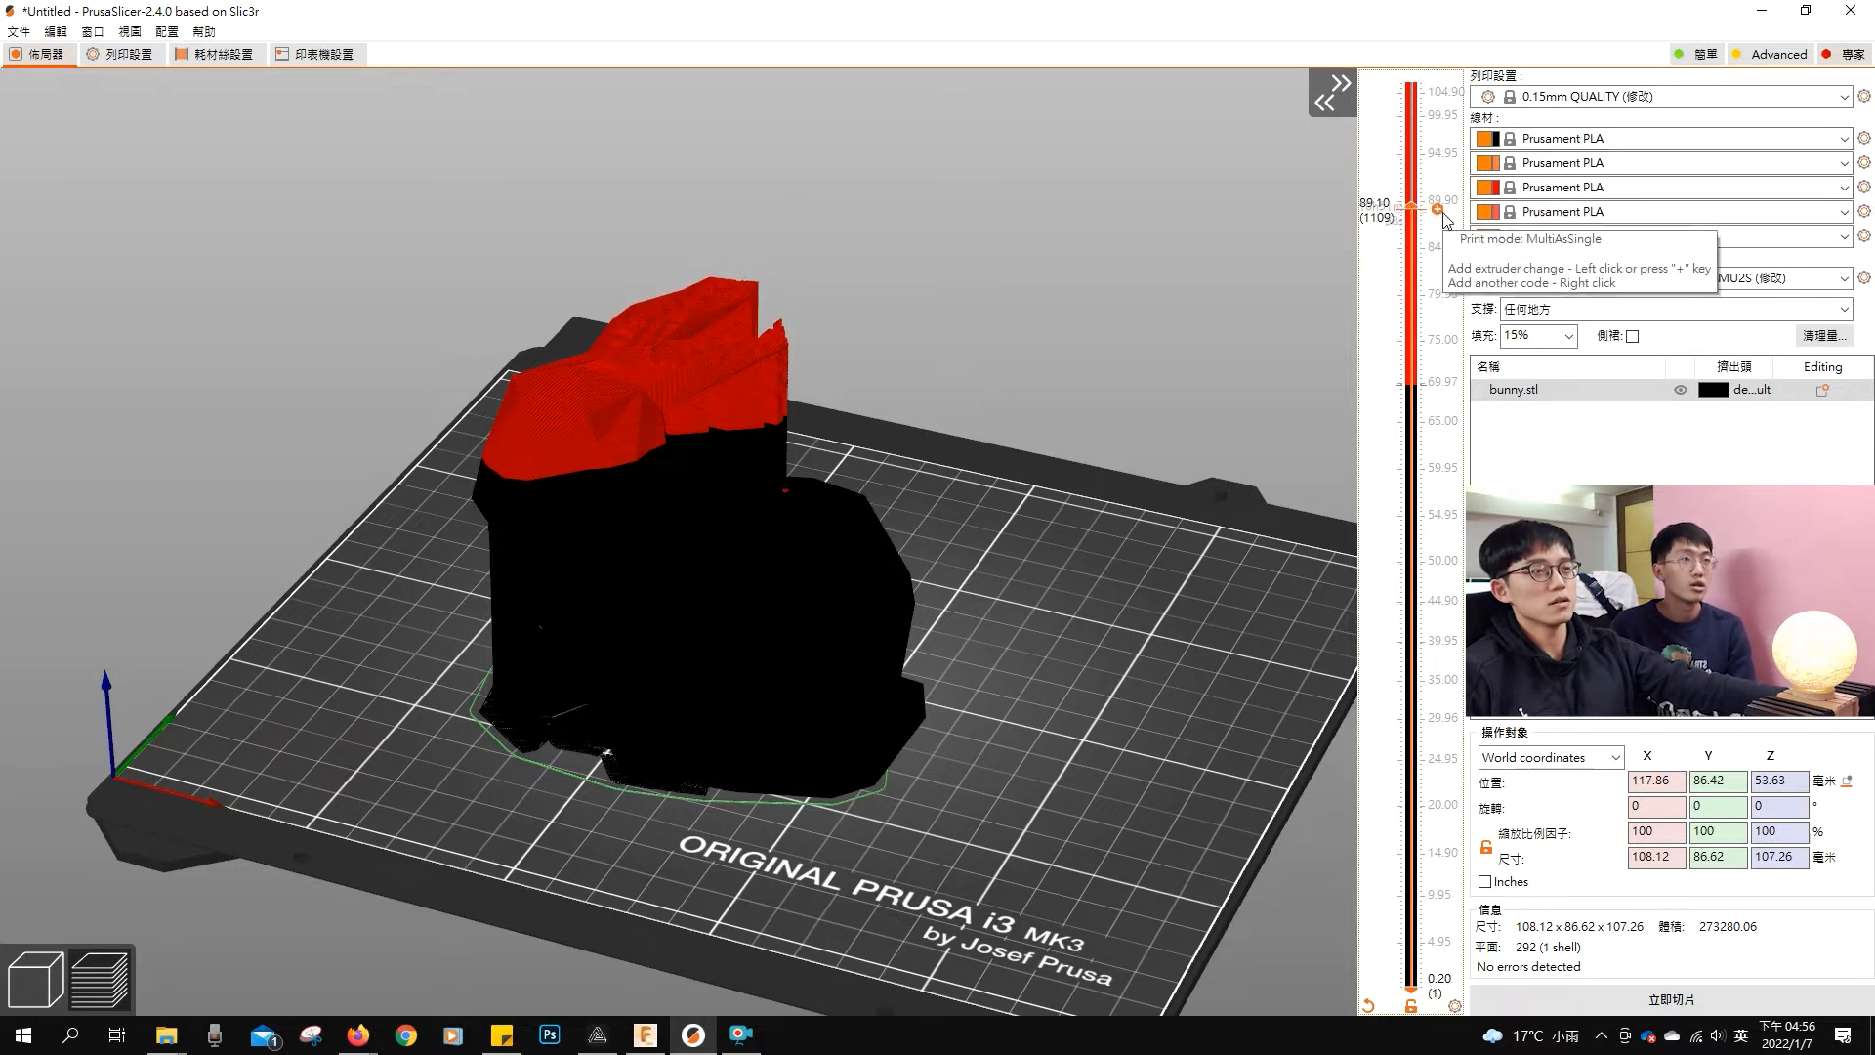
pyautogui.click(1436, 207)
pyautogui.moveTo(1489, 227)
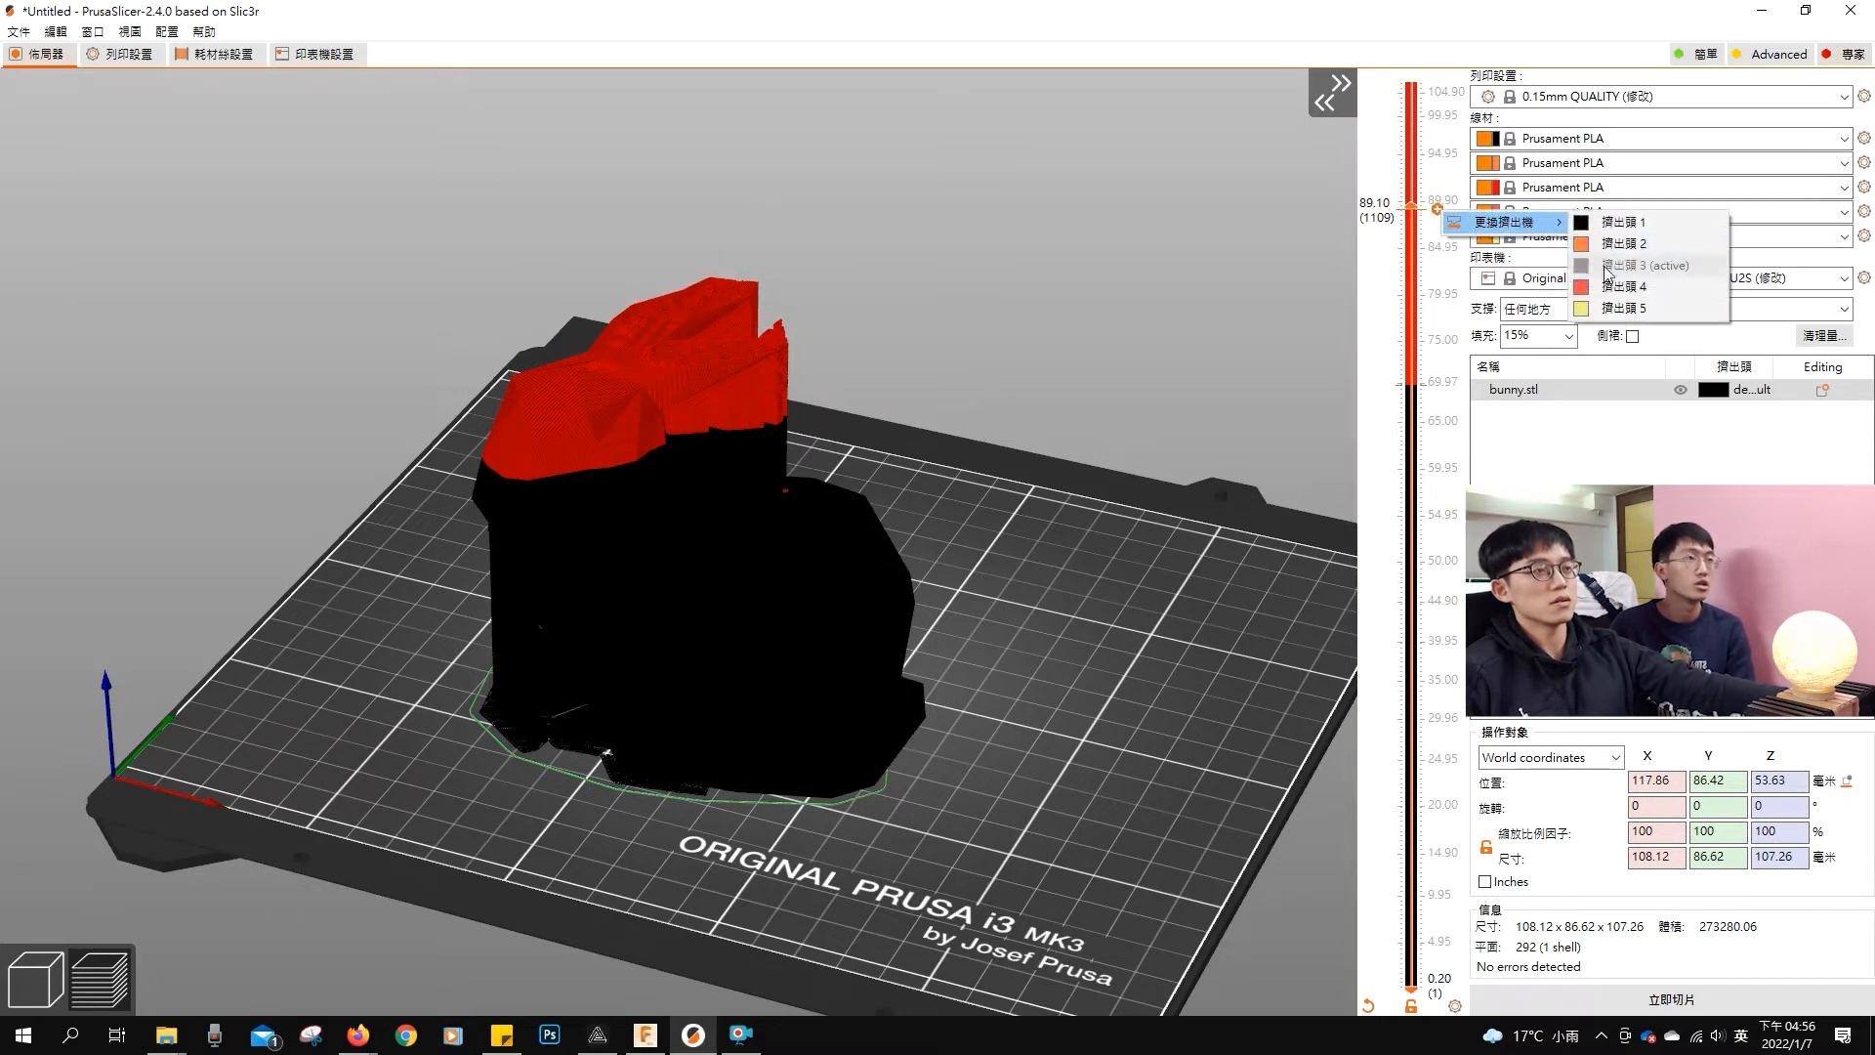
pyautogui.click(1619, 308)
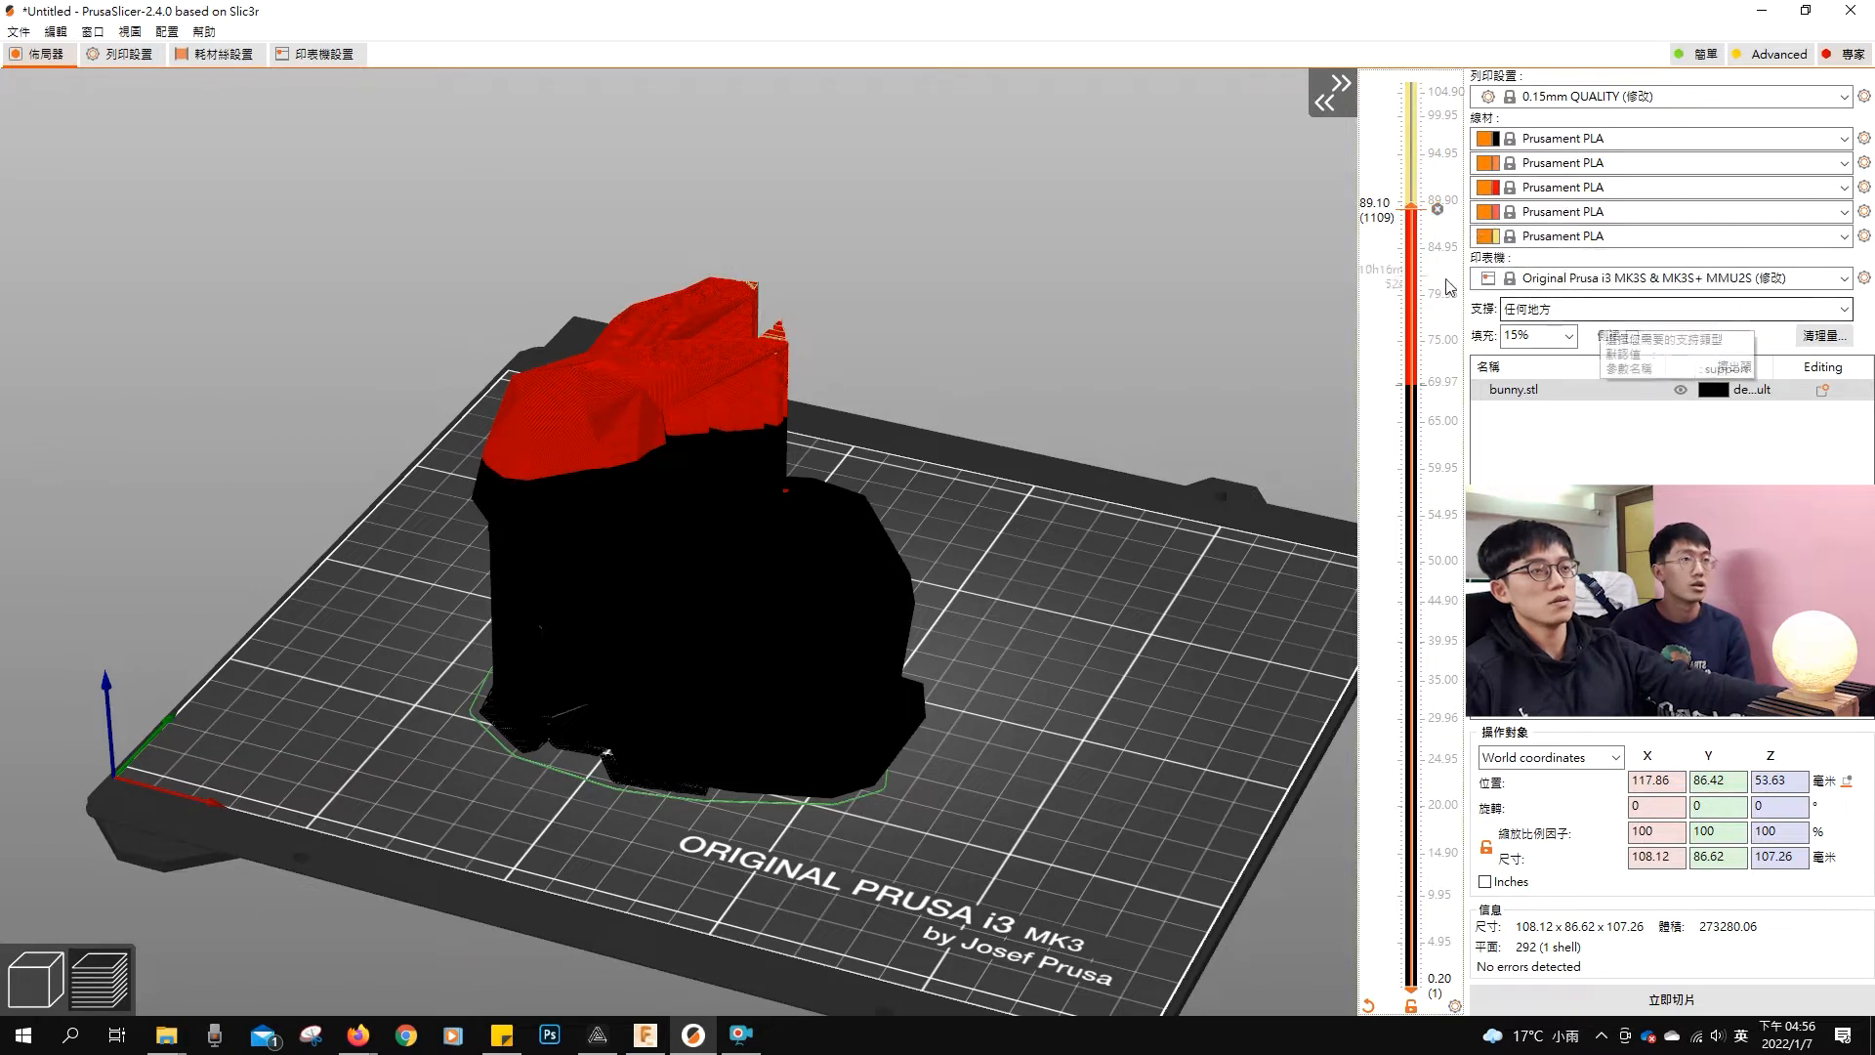
pyautogui.moveTo(1412, 208); pyautogui.dragTo(1409, 3)
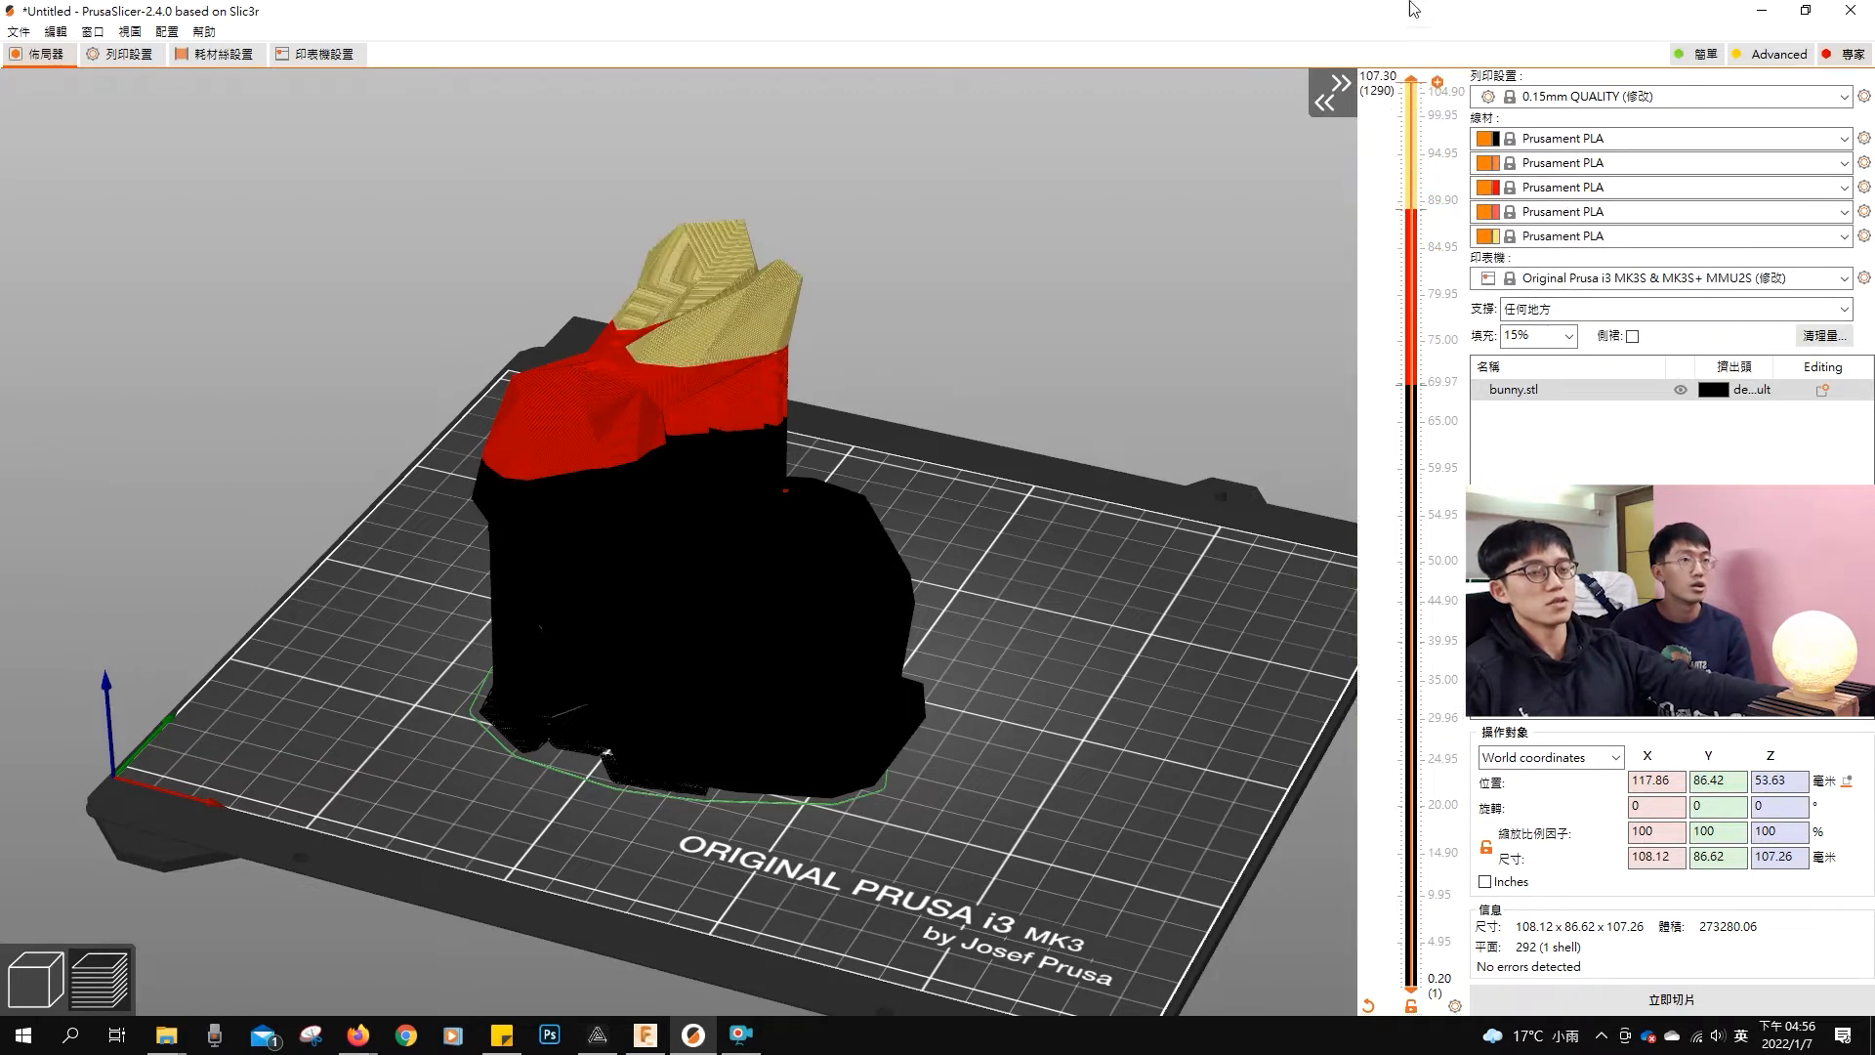
pyautogui.scroll(-4, 1099, 524)
pyautogui.moveTo(1102, 562); pyautogui.dragTo(1135, 541)
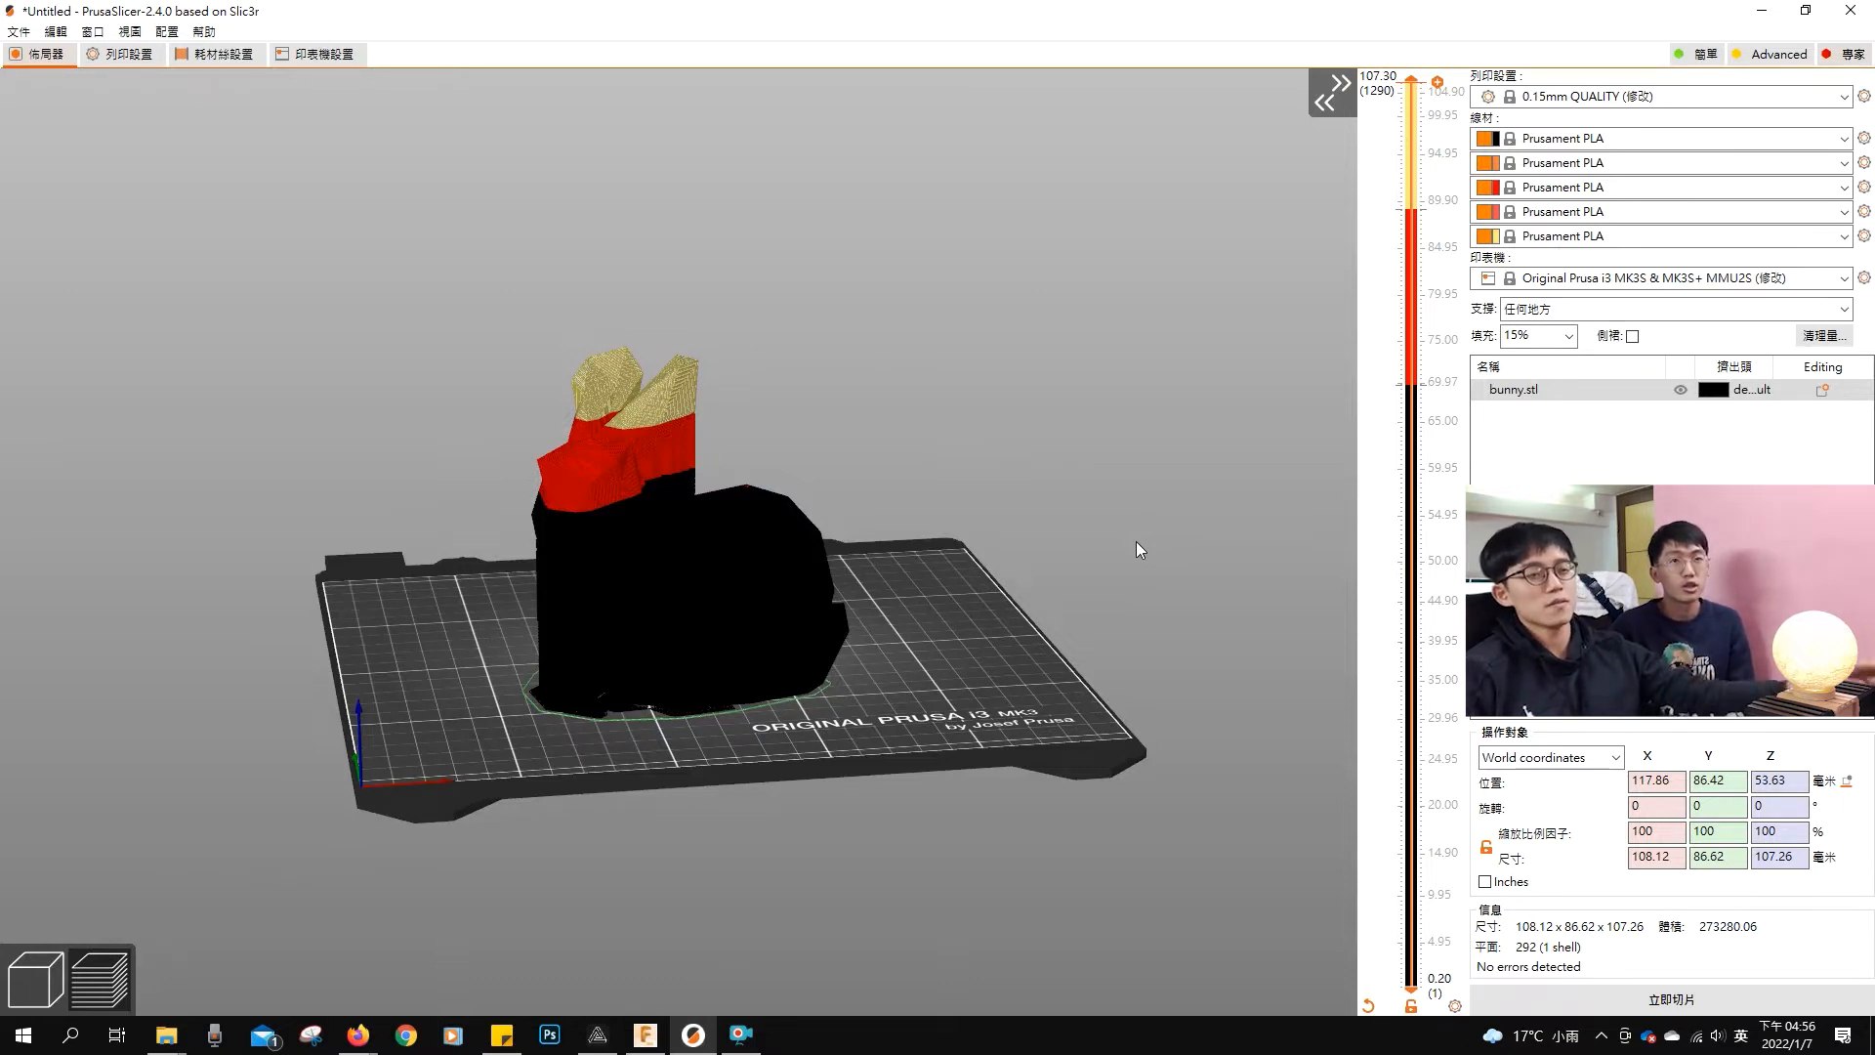
# Step: Set an extruder sequence for the entire print that cycles through all five extruders every 3 mm
pyautogui.click(1455, 1006)
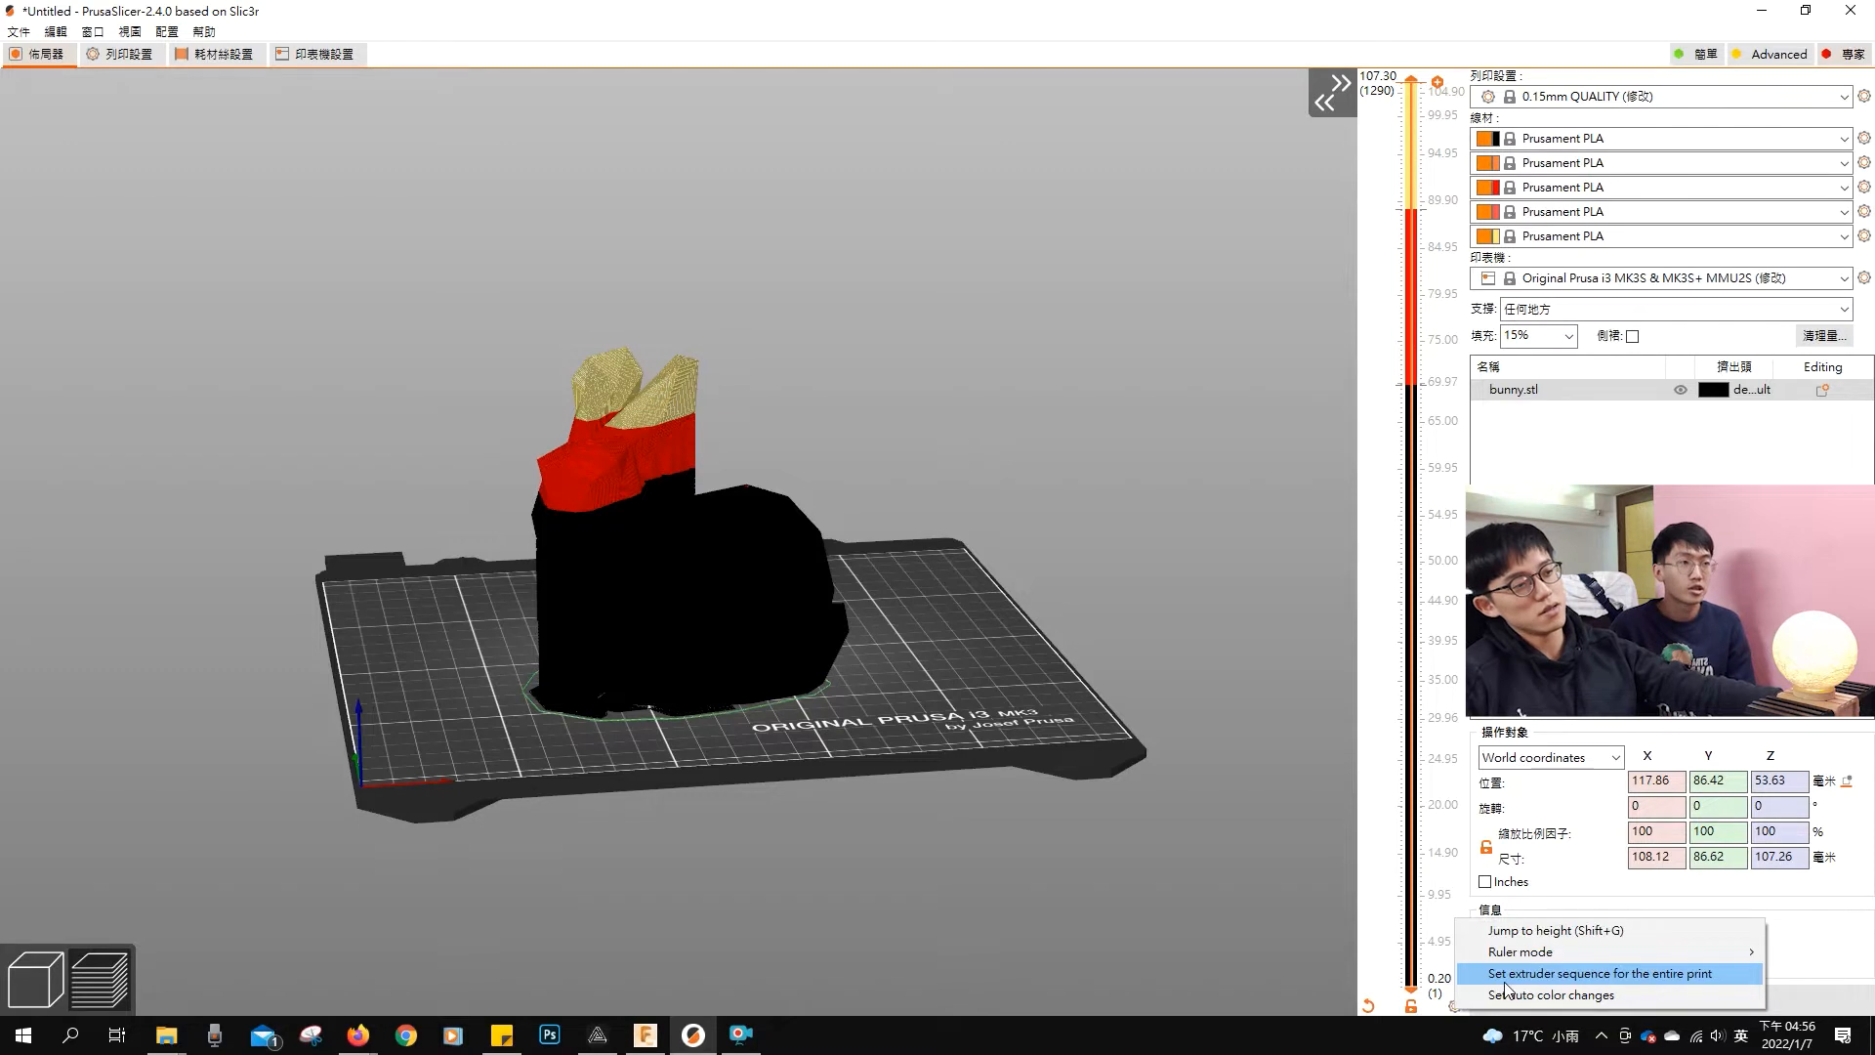
pyautogui.click(1563, 974)
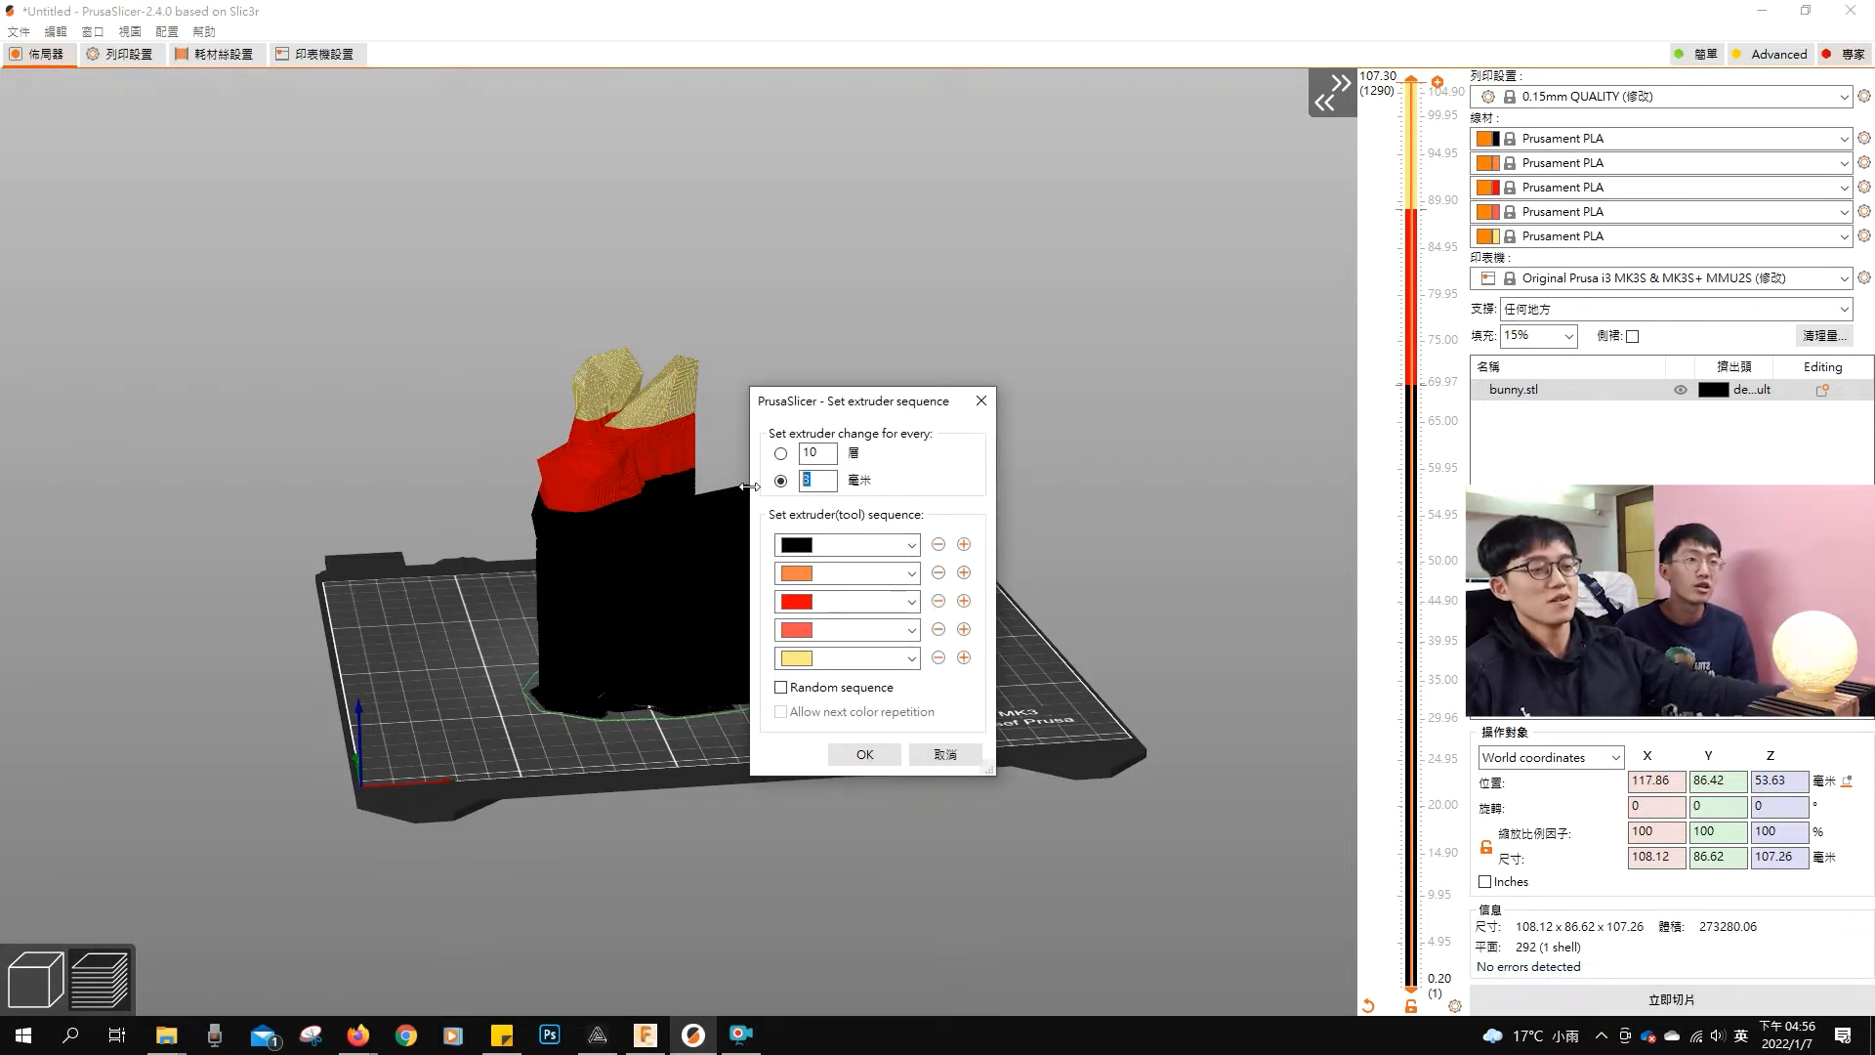
pyautogui.click(865, 754)
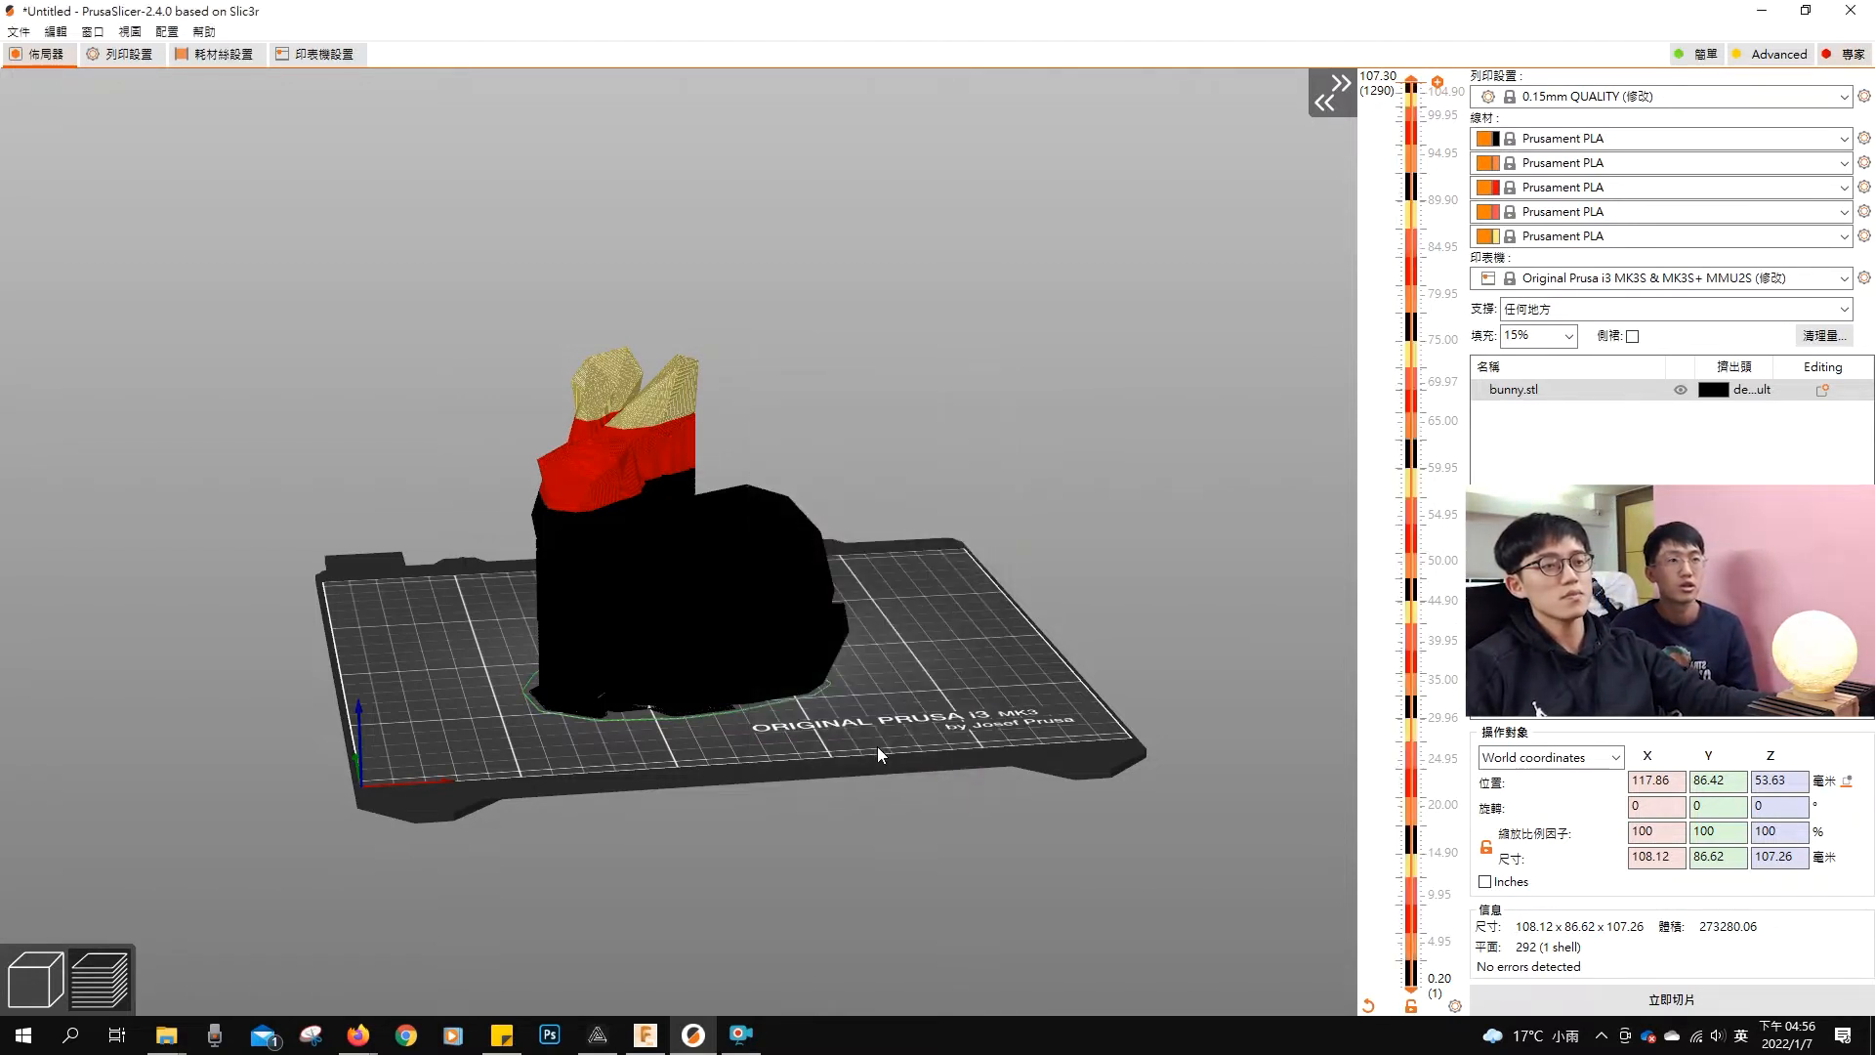
pyautogui.press('1')
pyautogui.moveTo(841, 748); pyautogui.dragTo(895, 758)
pyautogui.scroll(5, 776, 718)
pyautogui.scroll(-4, 776, 718)
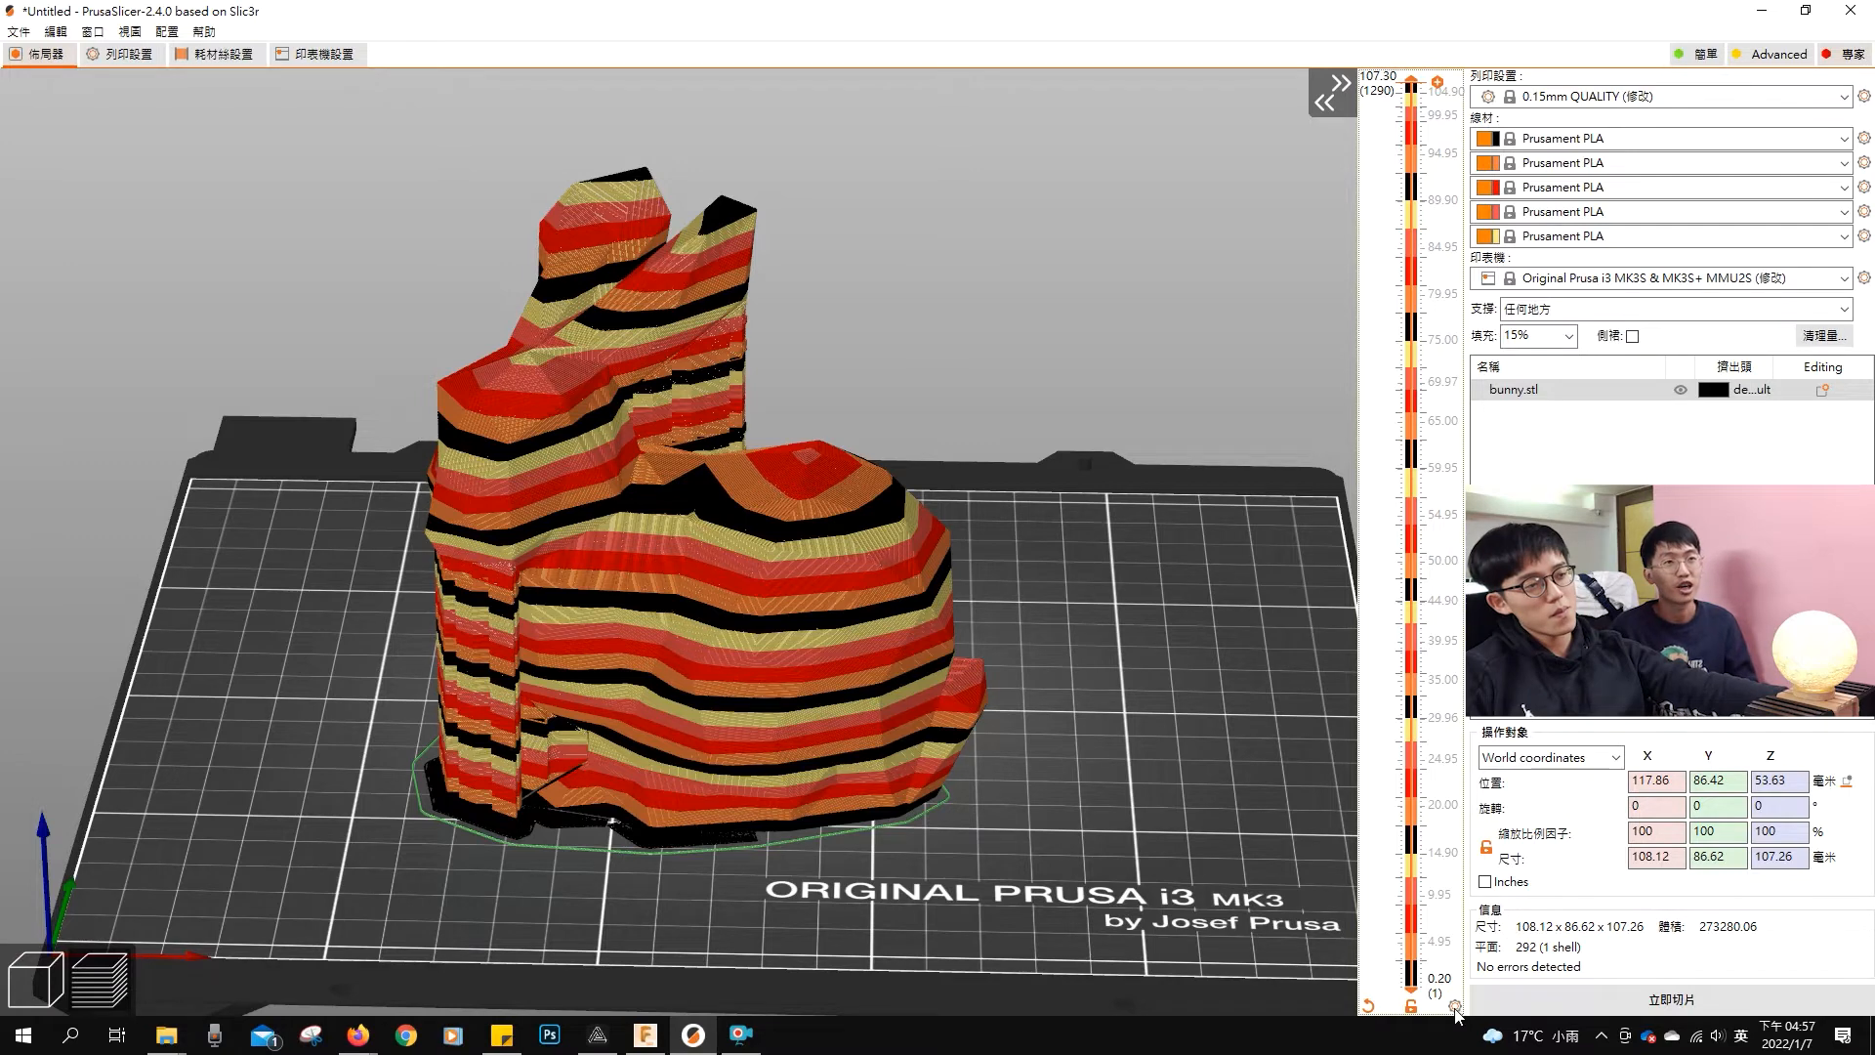
# Step: Remove the orange and red extruders from the sequence, keeping black, light red and yellow at 3 mm intervals
pyautogui.click(1455, 1006)
pyautogui.click(1526, 972)
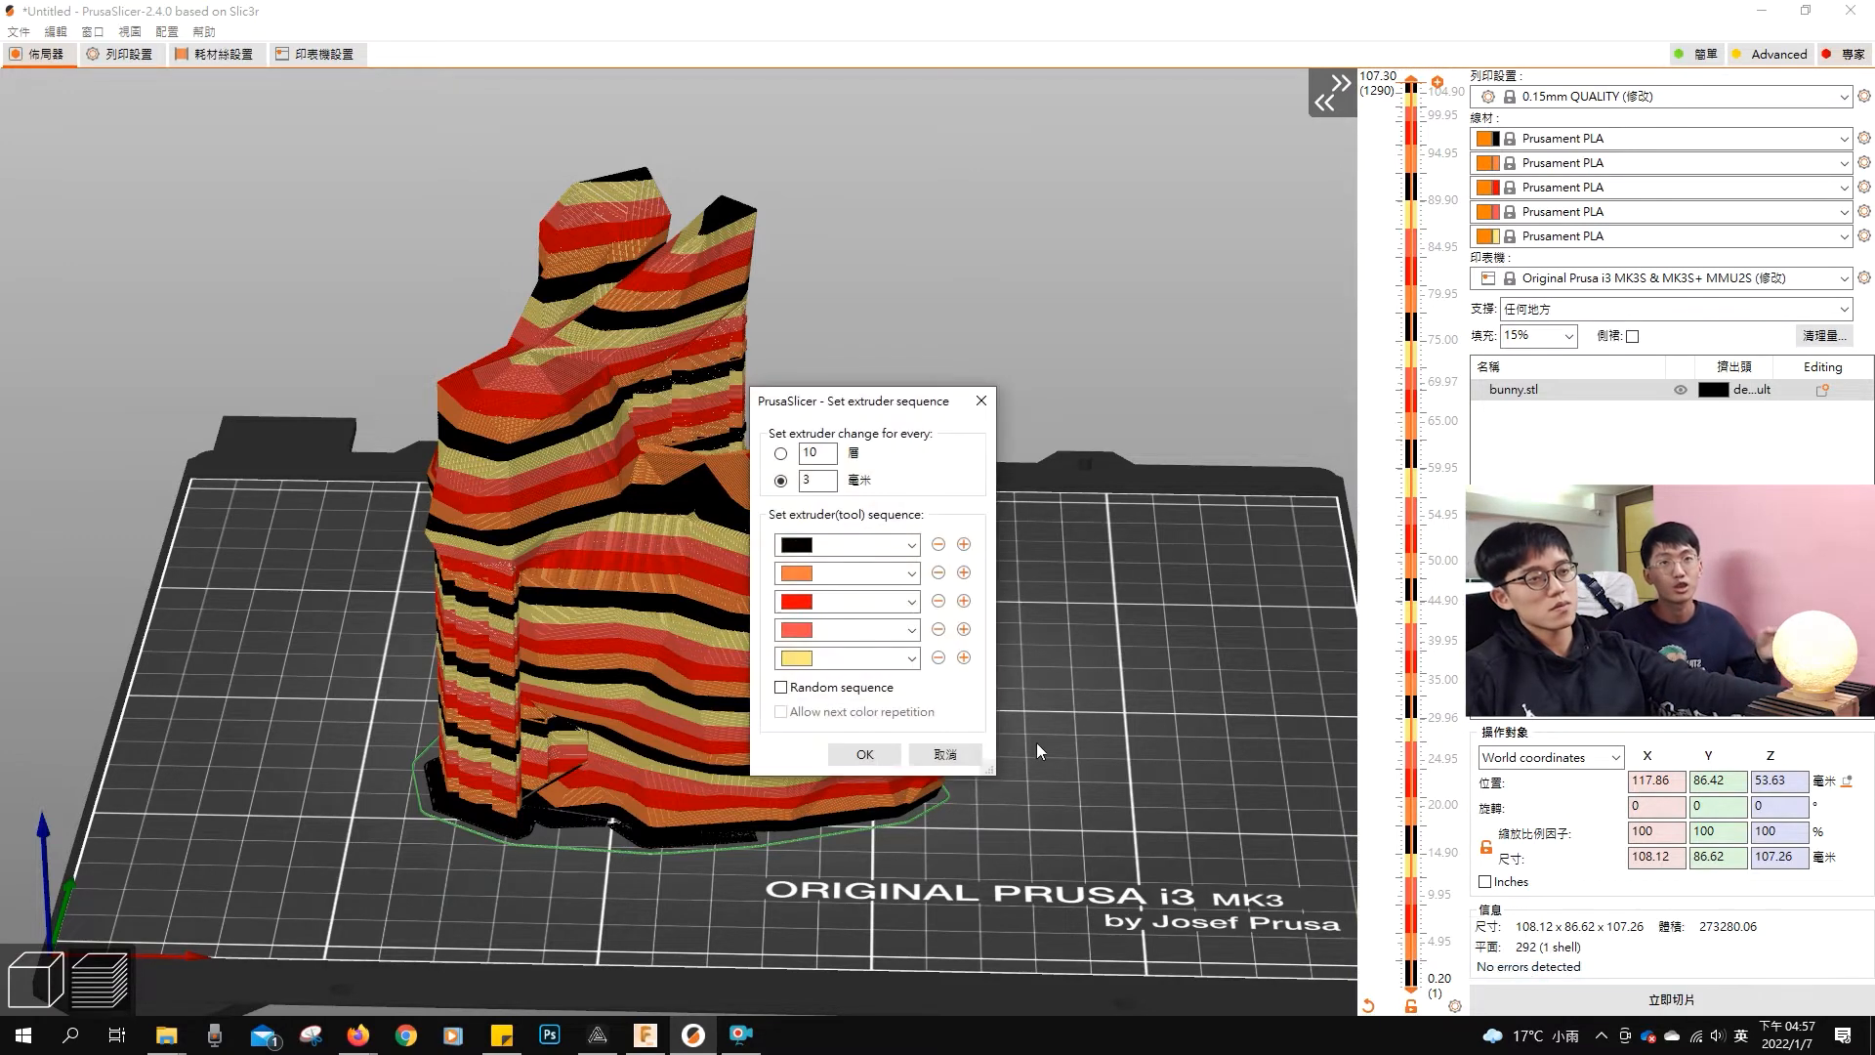
pyautogui.click(943, 600)
pyautogui.click(938, 573)
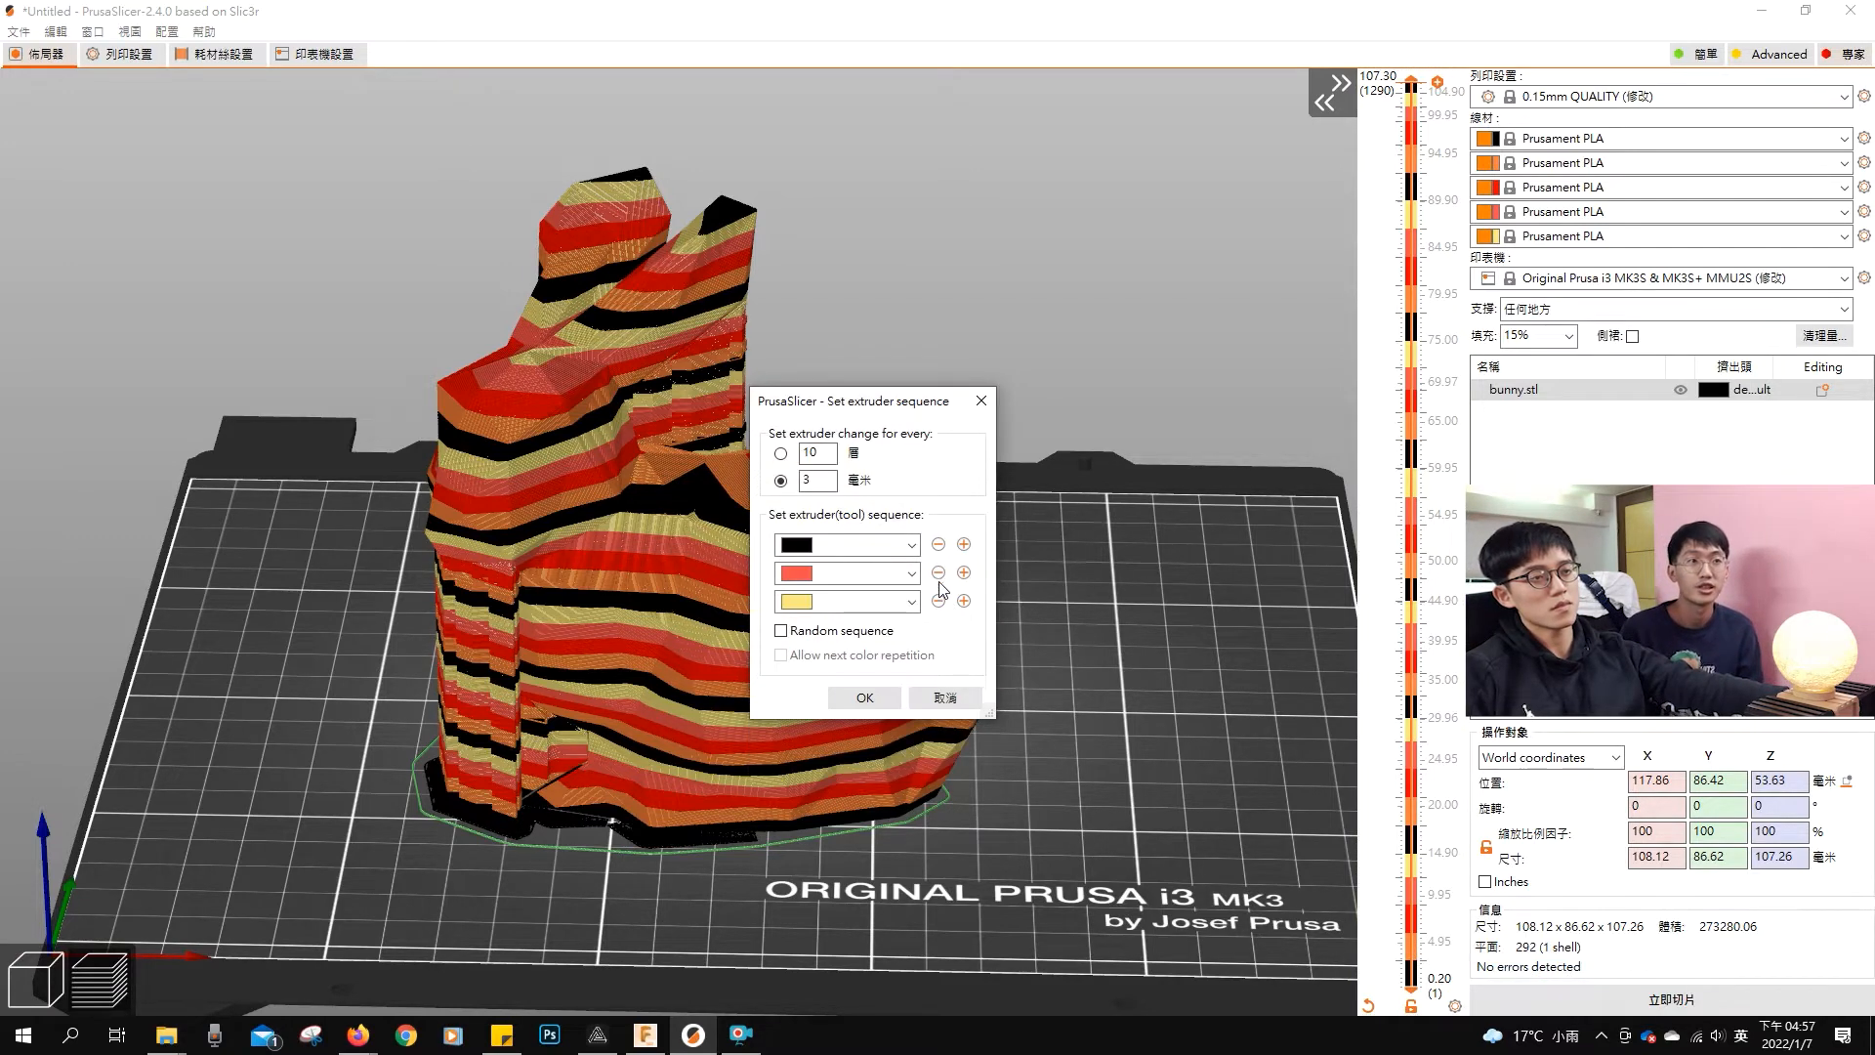
pyautogui.click(868, 694)
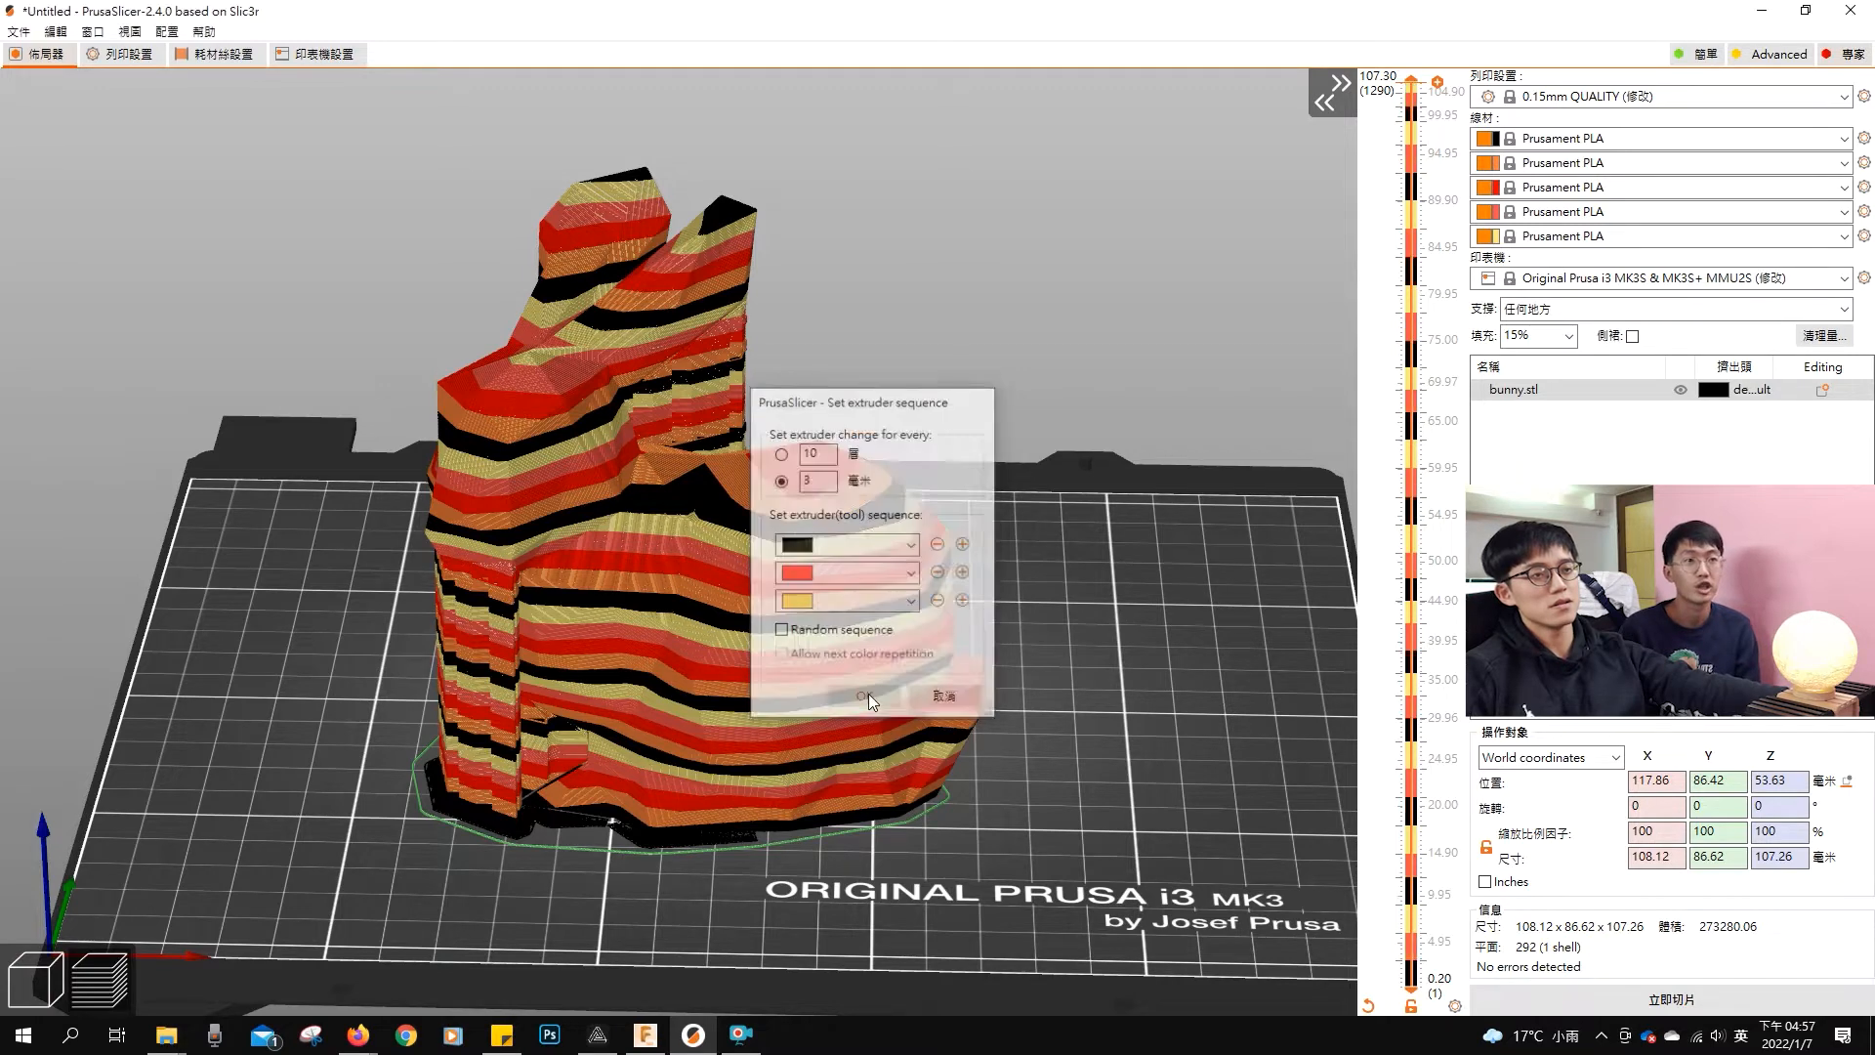
pyautogui.moveTo(871, 699); pyautogui.dragTo(1207, 795)
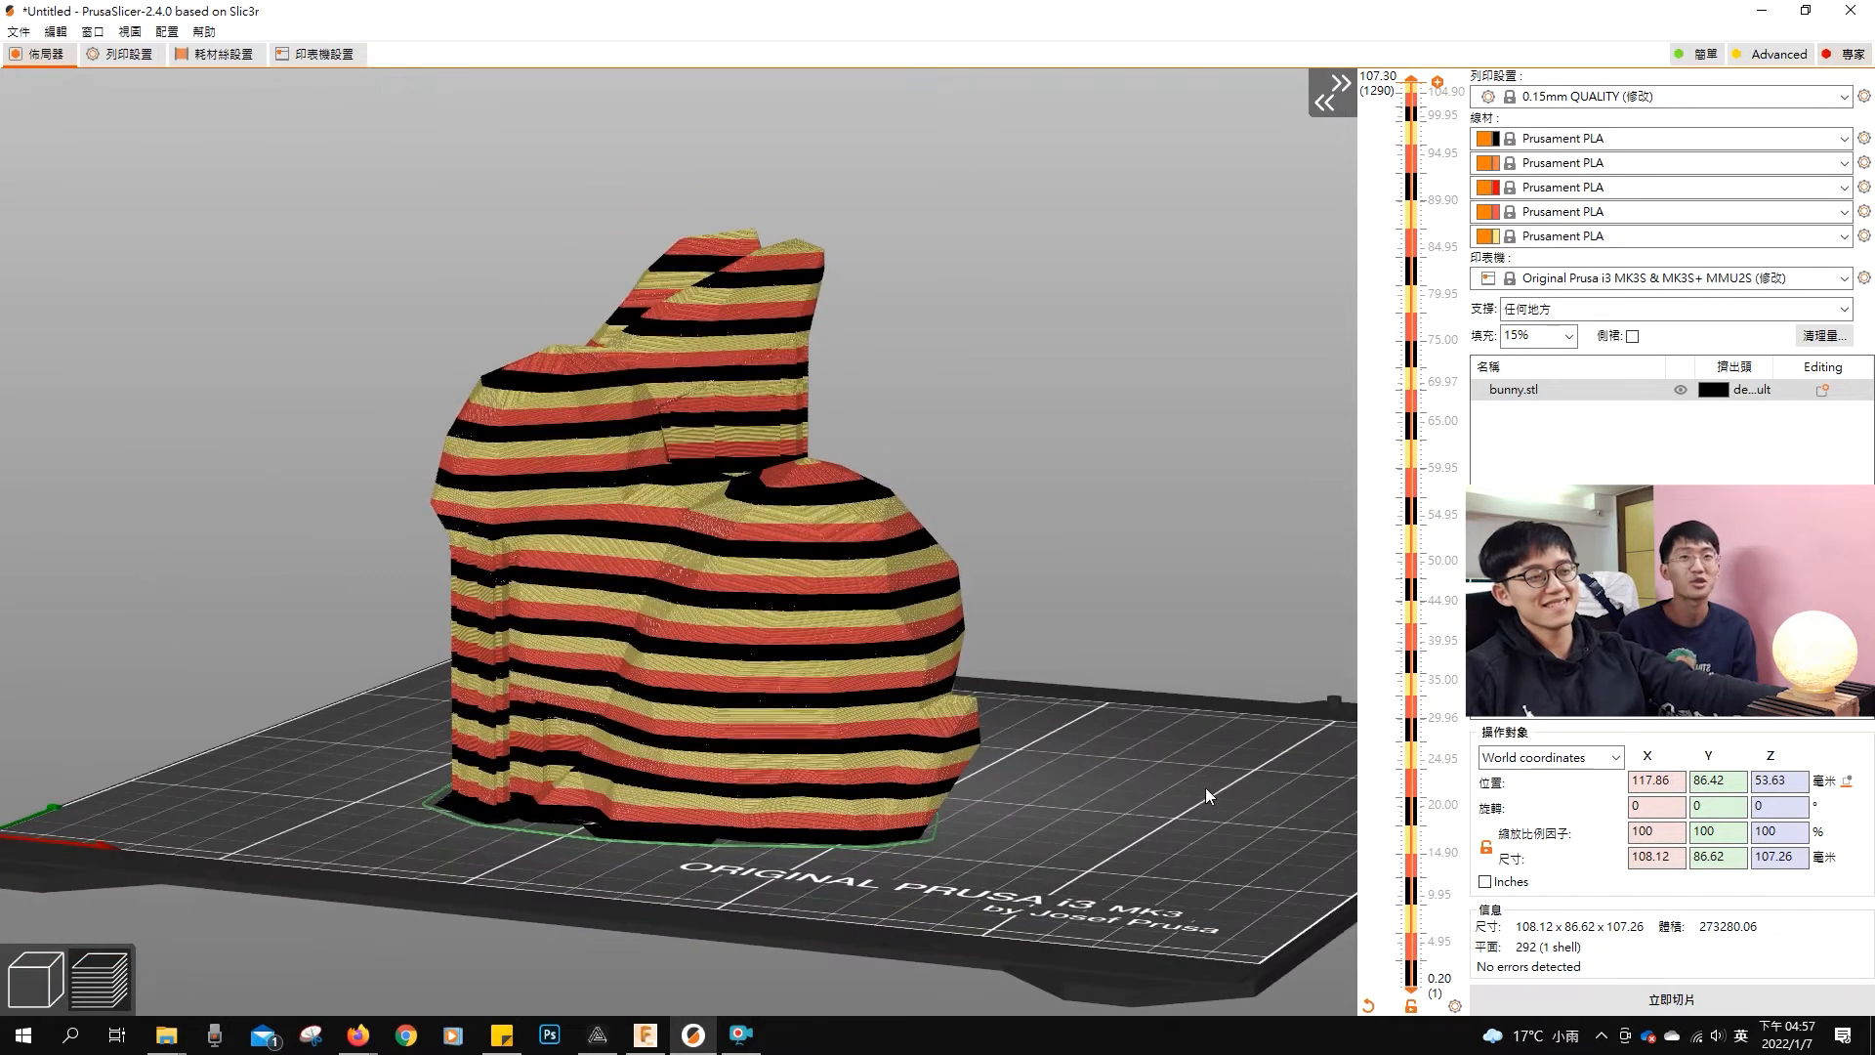
# Step: Set the extruder sequence to change every 50 mm and inspect the resulting colour bands on the bunny
pyautogui.click(1454, 1005)
pyautogui.click(1529, 974)
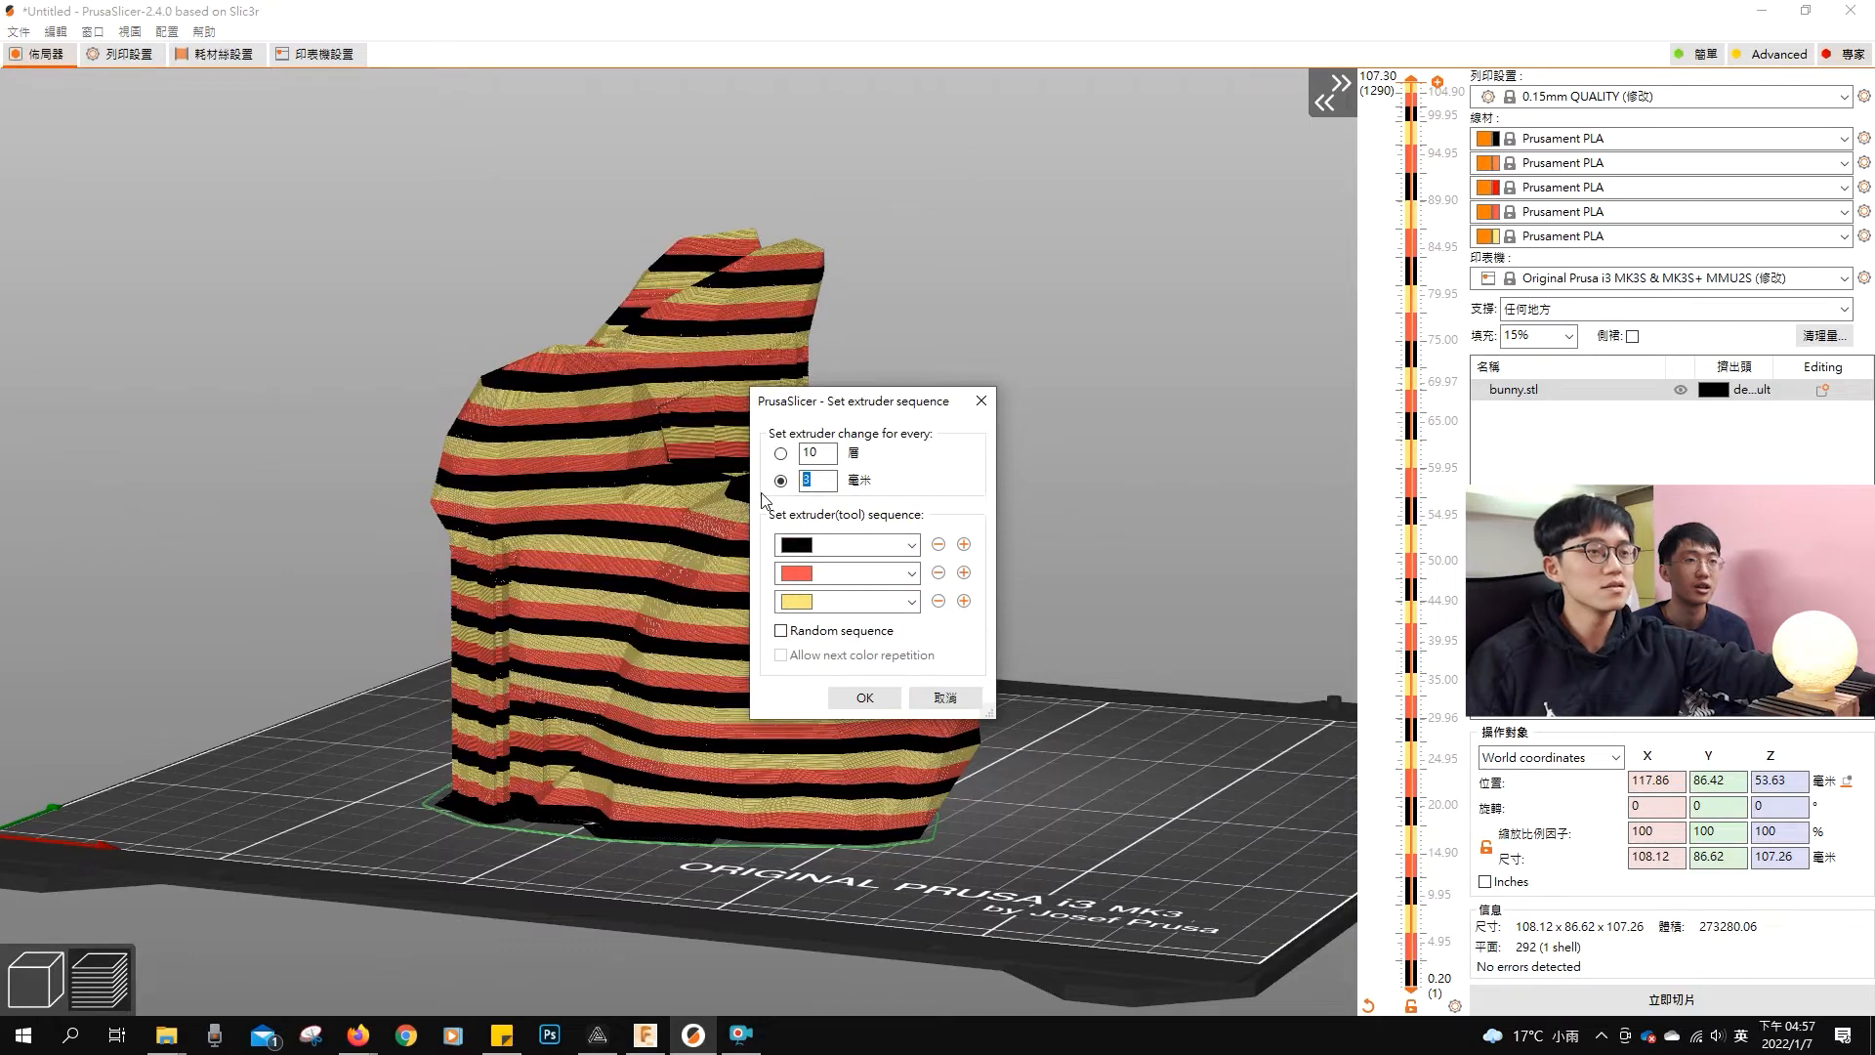
pyautogui.click(864, 705)
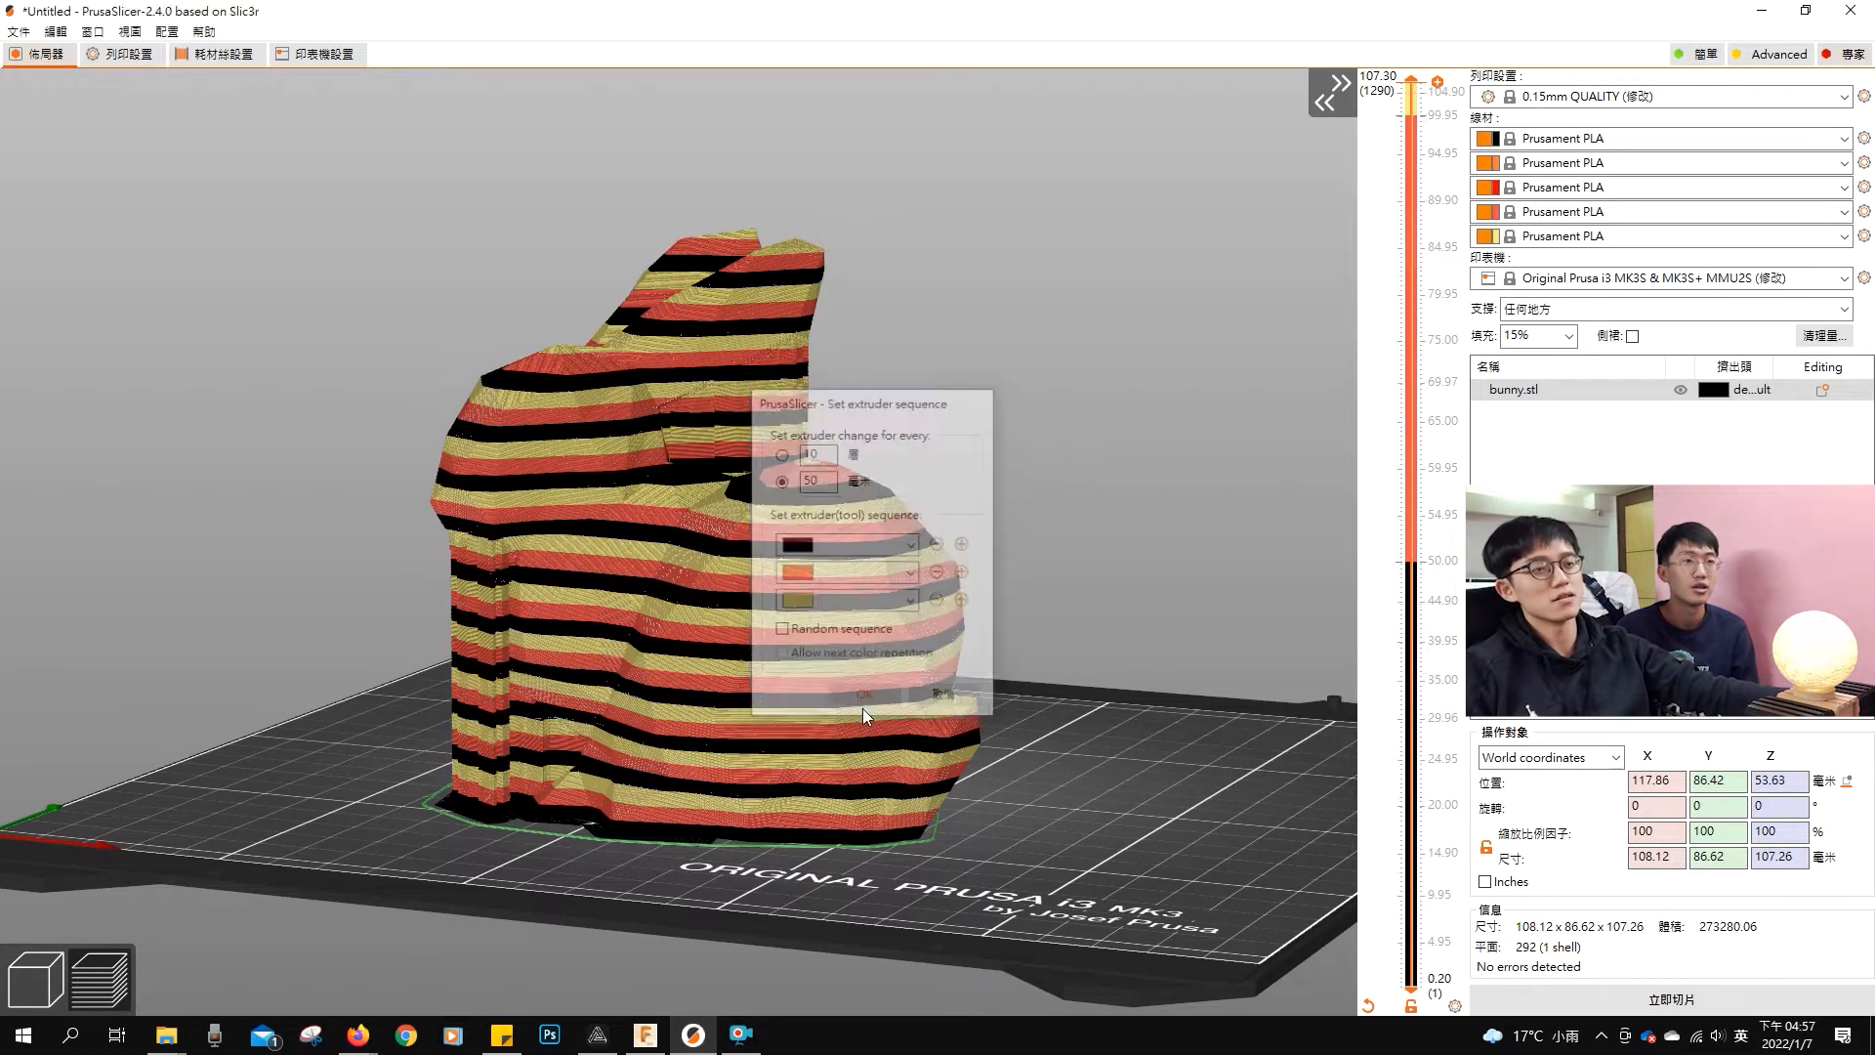
pyautogui.moveTo(1145, 771); pyautogui.dragTo(934, 871)
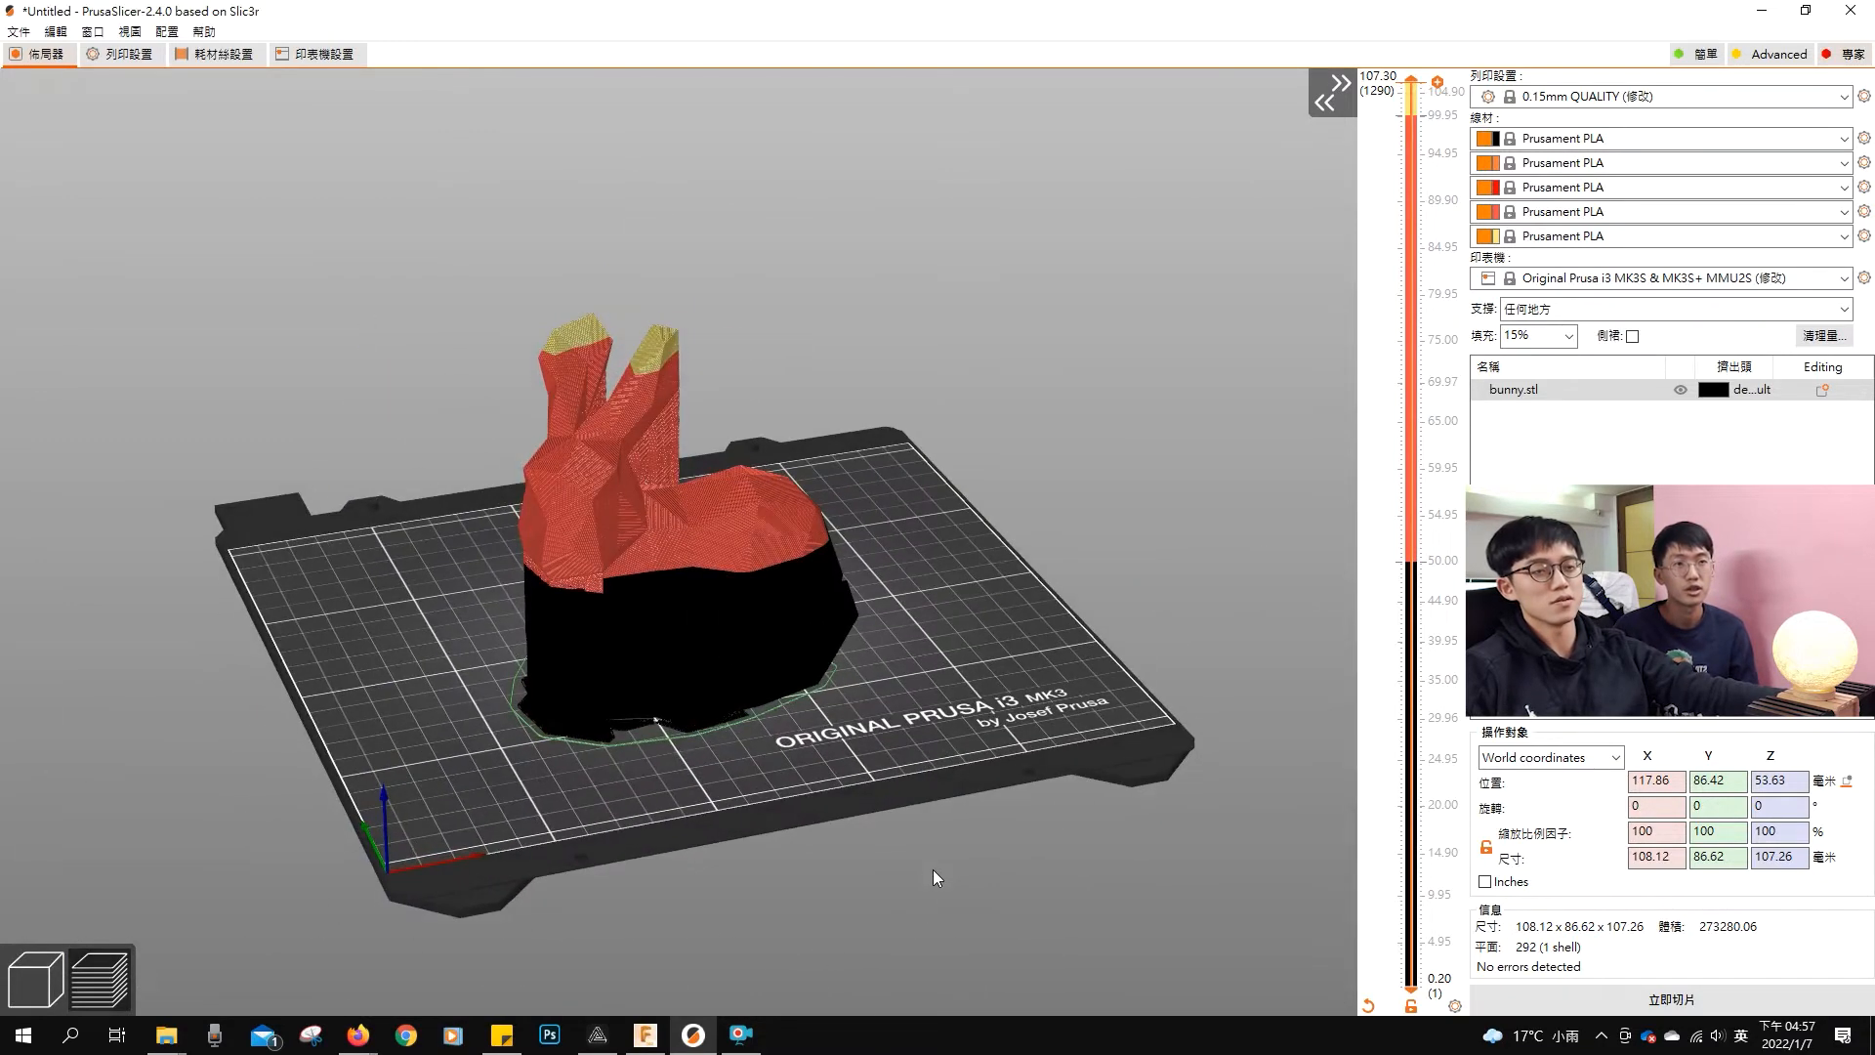
# Step: Return to the 3D editor, delete the bunny and add a new bunny.stl from the Shape Gallery
pyautogui.click(39, 994)
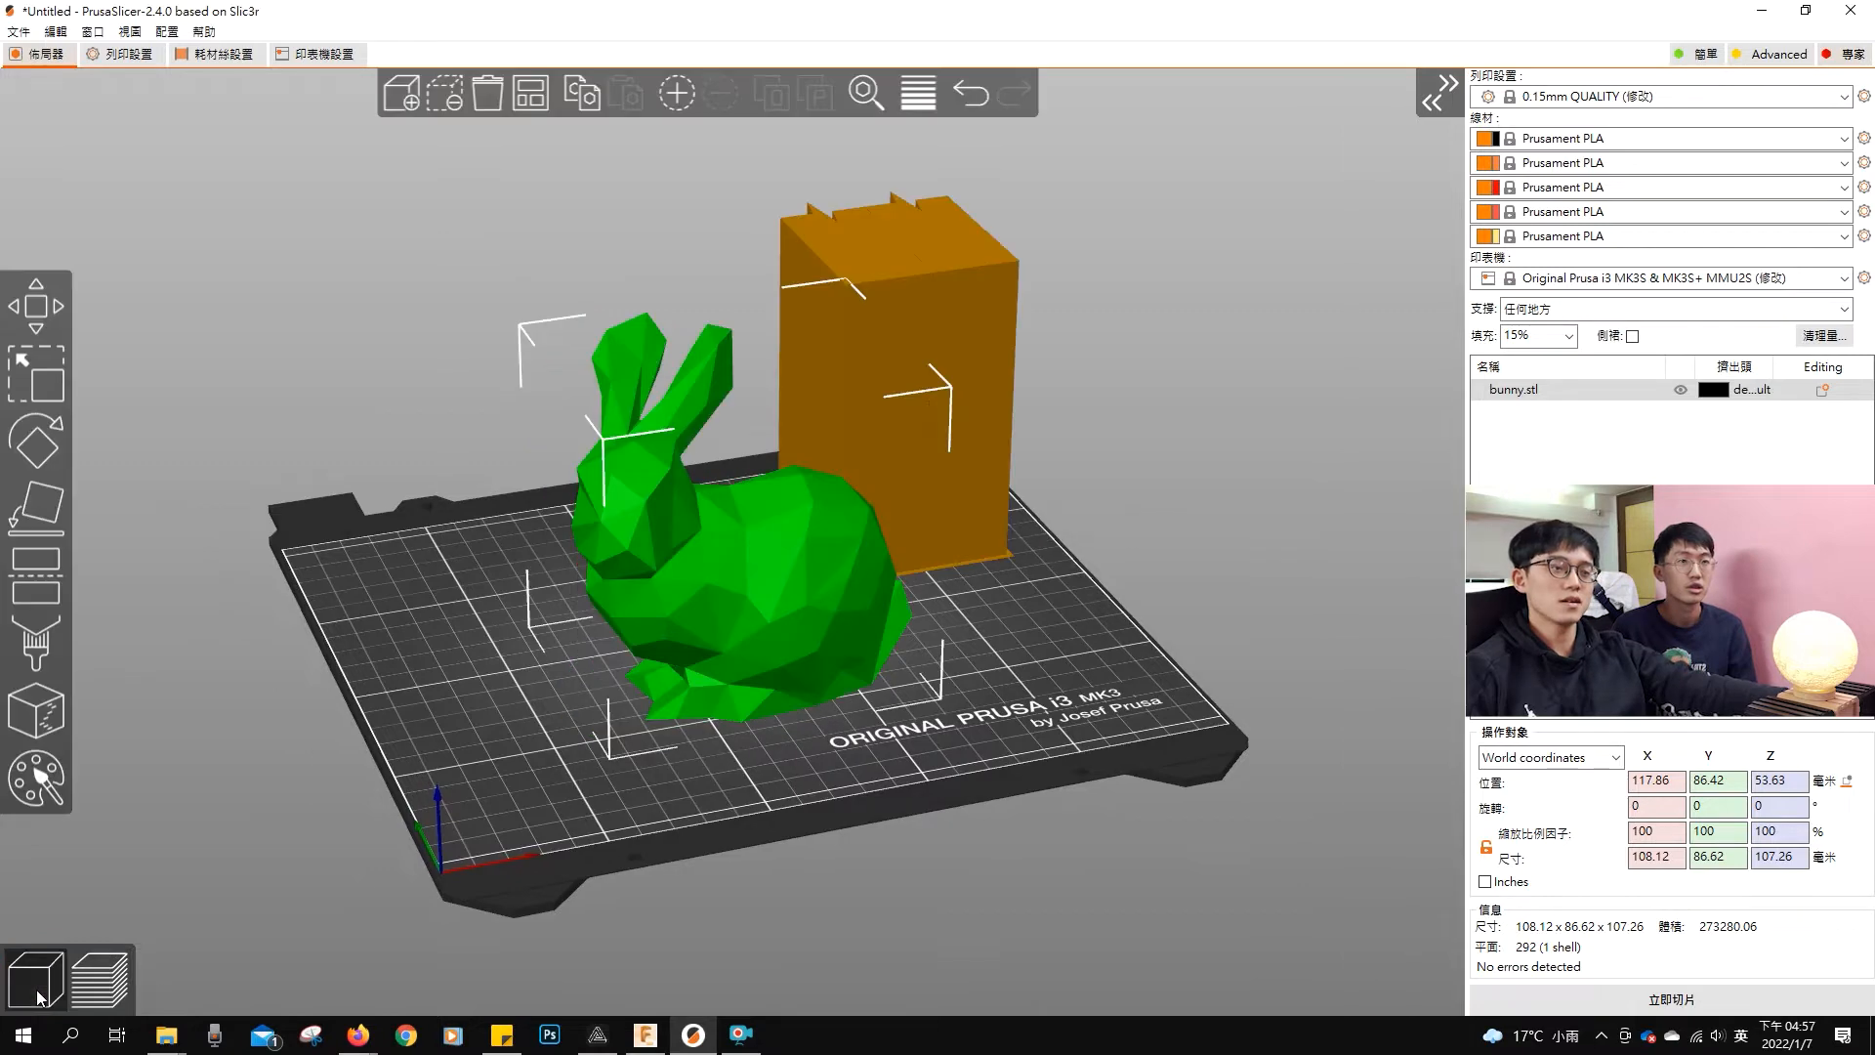
pyautogui.click(484, 93)
pyautogui.moveTo(665, 572); pyautogui.dragTo(611, 654)
pyautogui.rightClick(624, 654)
pyautogui.moveTo(673, 657)
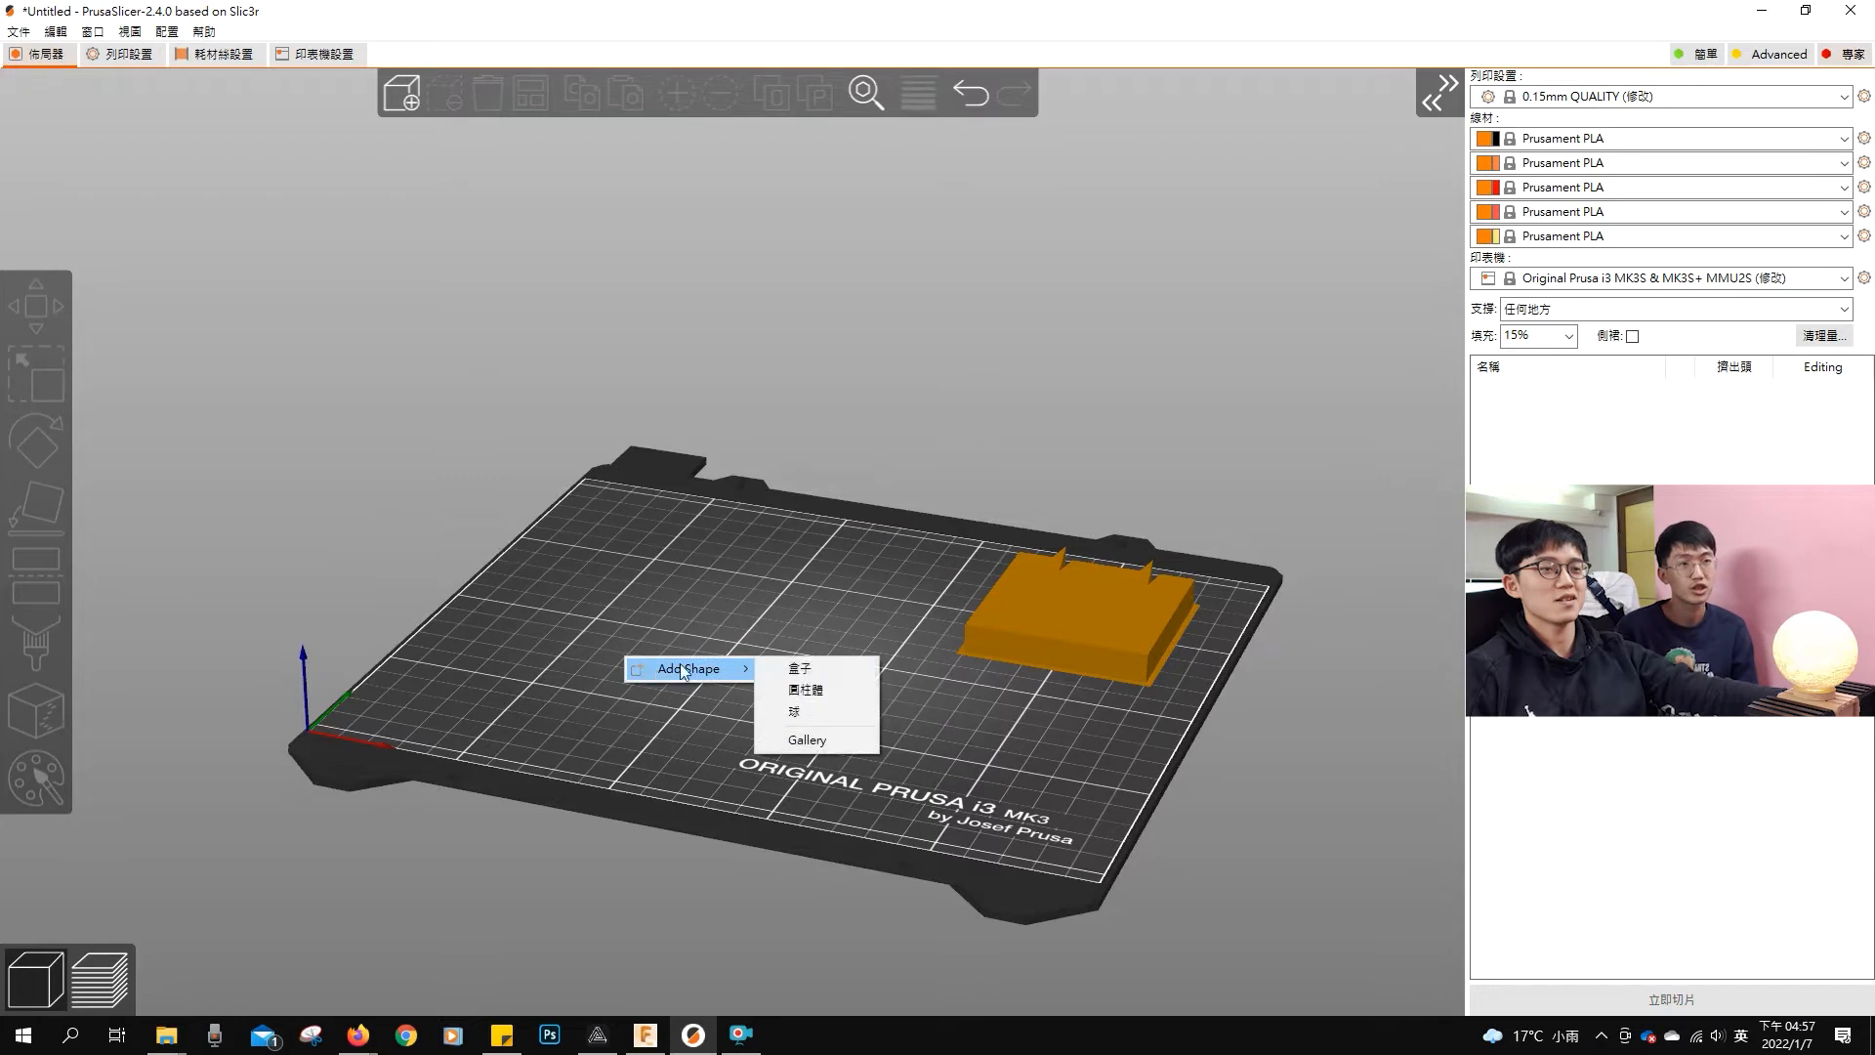
pyautogui.click(819, 742)
pyautogui.doubleClick(852, 395)
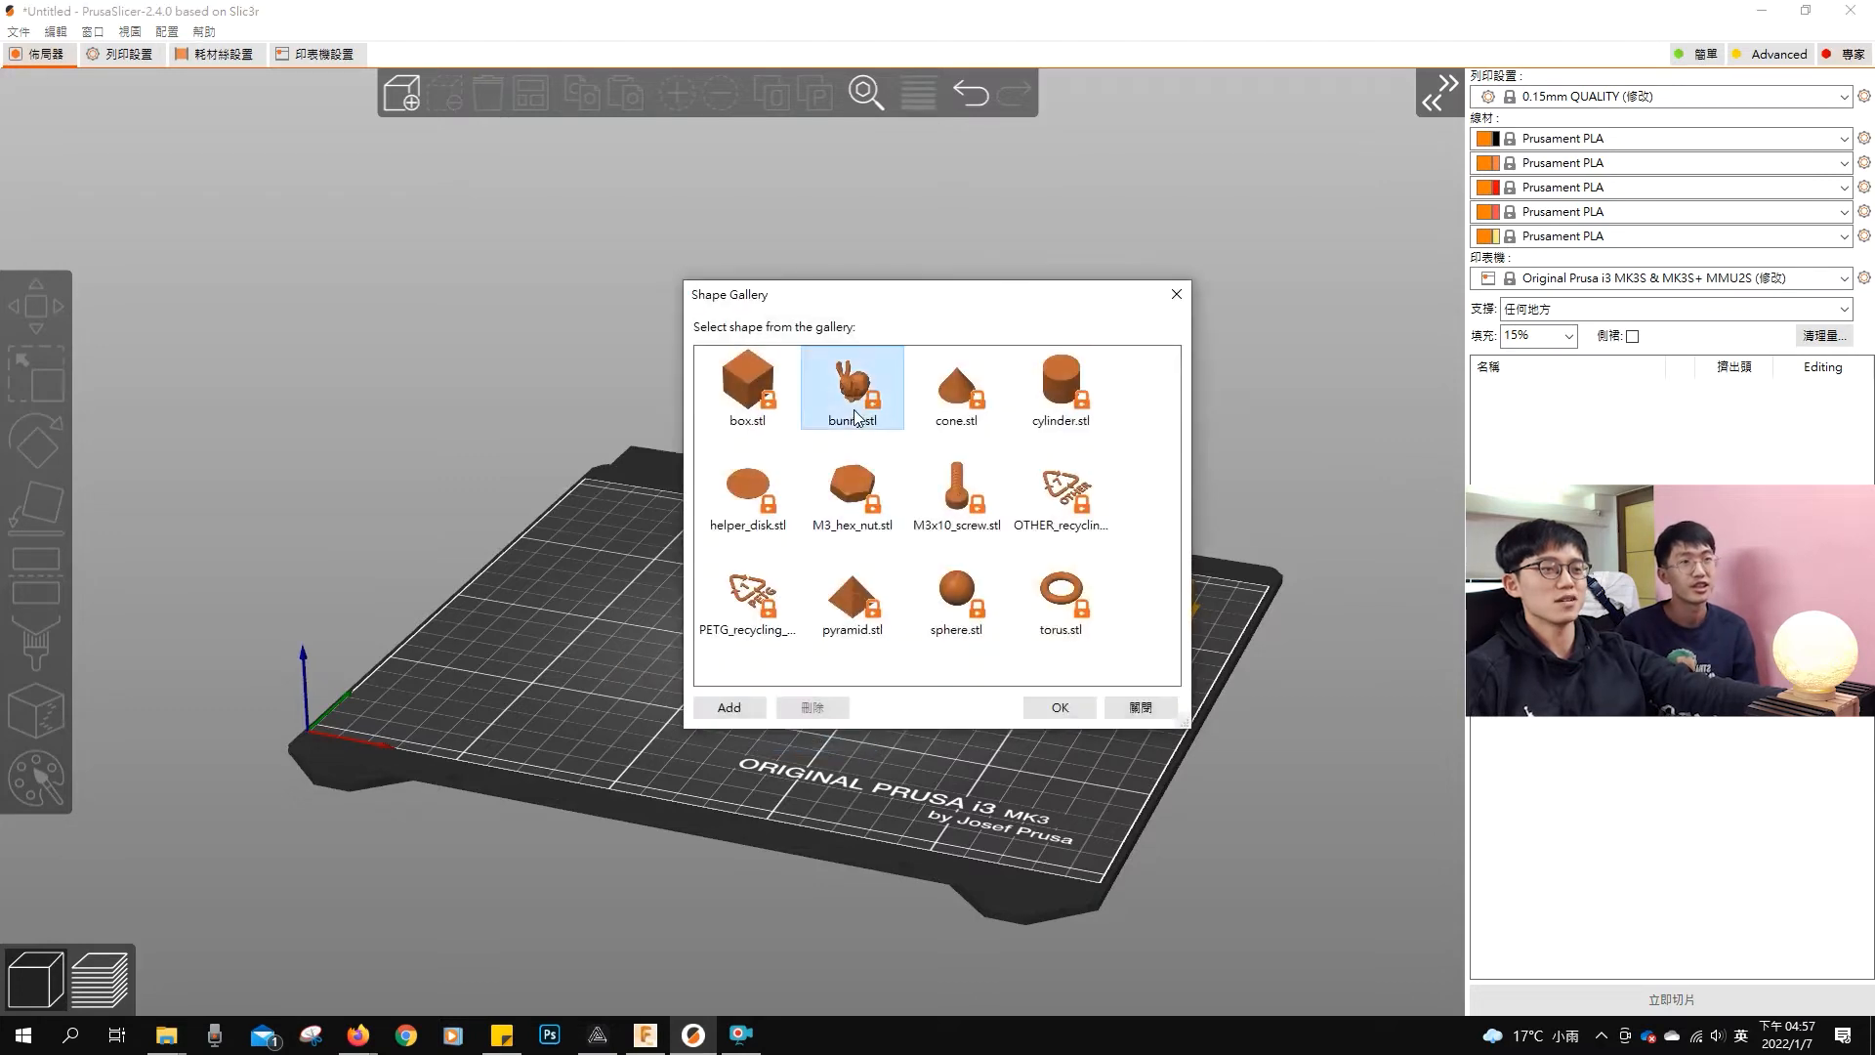
# Step: Move the new bunny on the print bed to about X 123.31, Y 84.06
pyautogui.moveTo(418, 721); pyautogui.dragTo(442, 666)
pyautogui.moveTo(803, 586); pyautogui.dragTo(797, 612)
pyautogui.moveTo(547, 713); pyautogui.dragTo(492, 725)
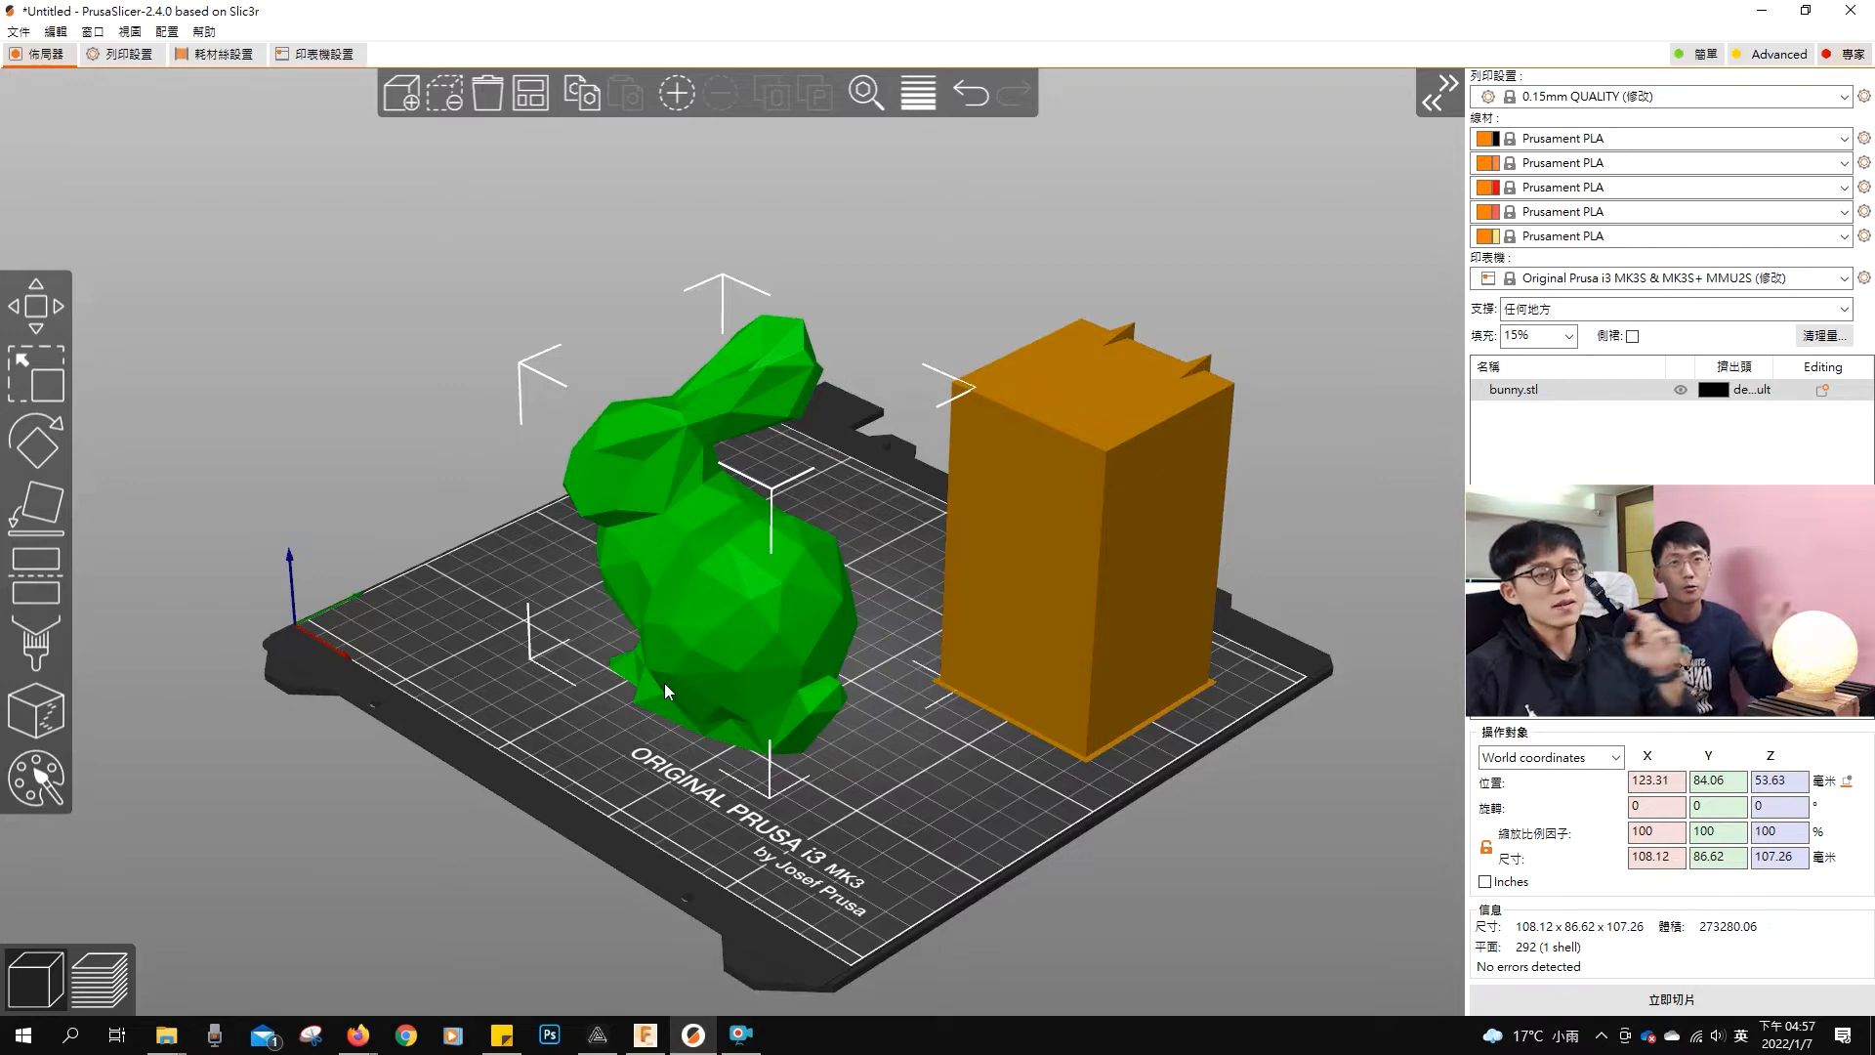
pyautogui.moveTo(816, 817); pyautogui.dragTo(590, 746)
pyautogui.moveTo(493, 572); pyautogui.dragTo(325, 484)
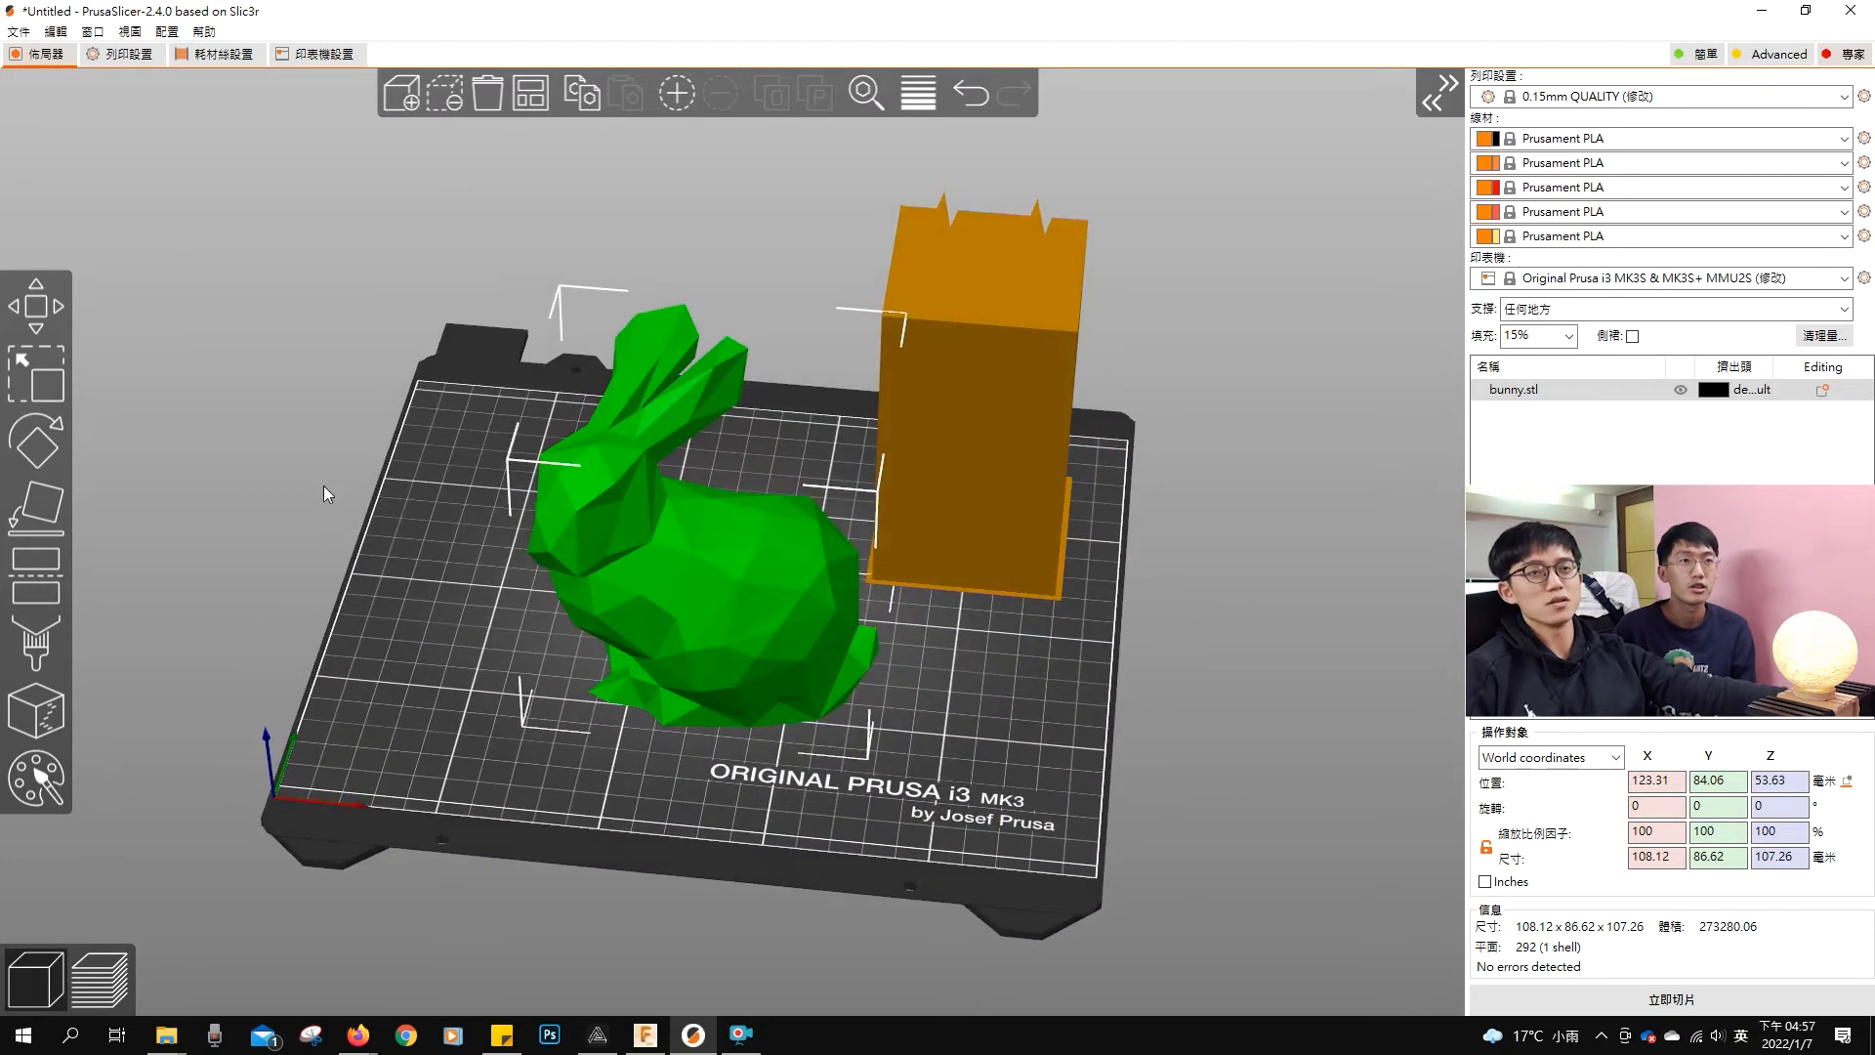
# Step: Set Fuzzy Skin to Outside walls in the print settings and slice the bunny
pyautogui.click(107, 56)
pyautogui.click(39, 112)
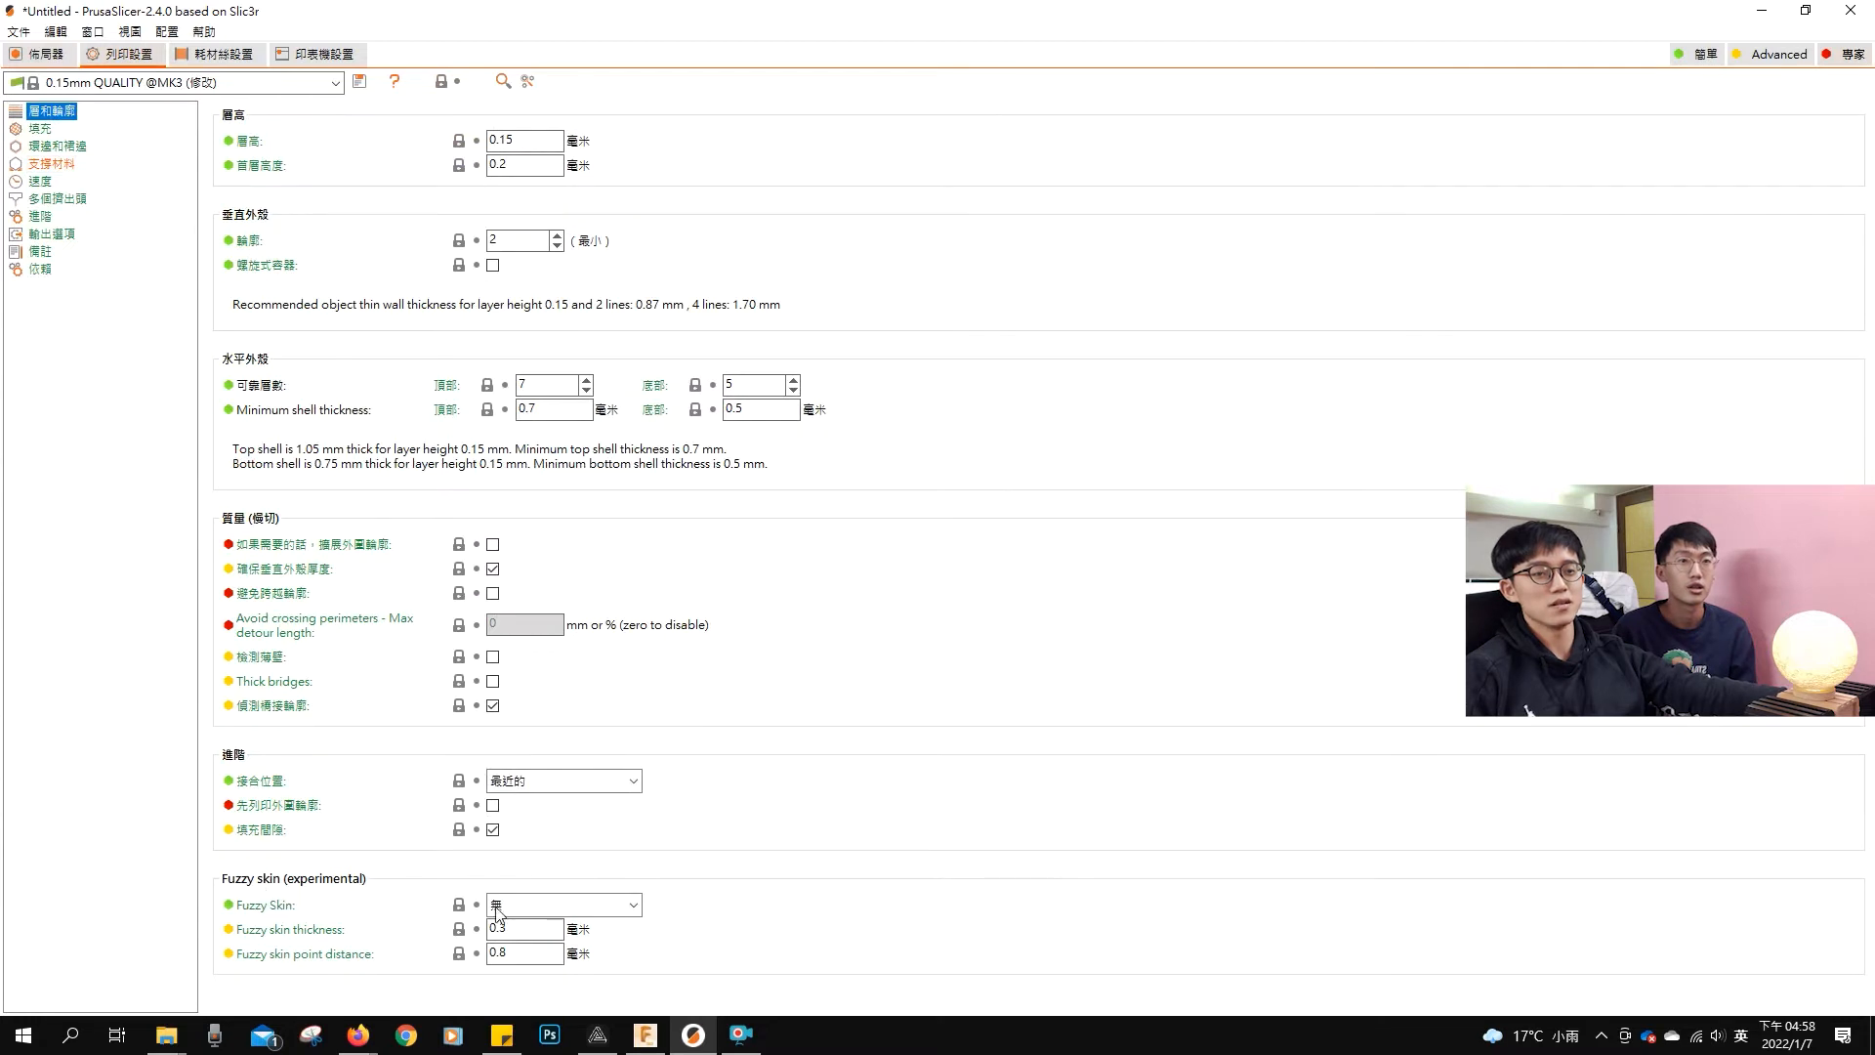
pyautogui.click(533, 906)
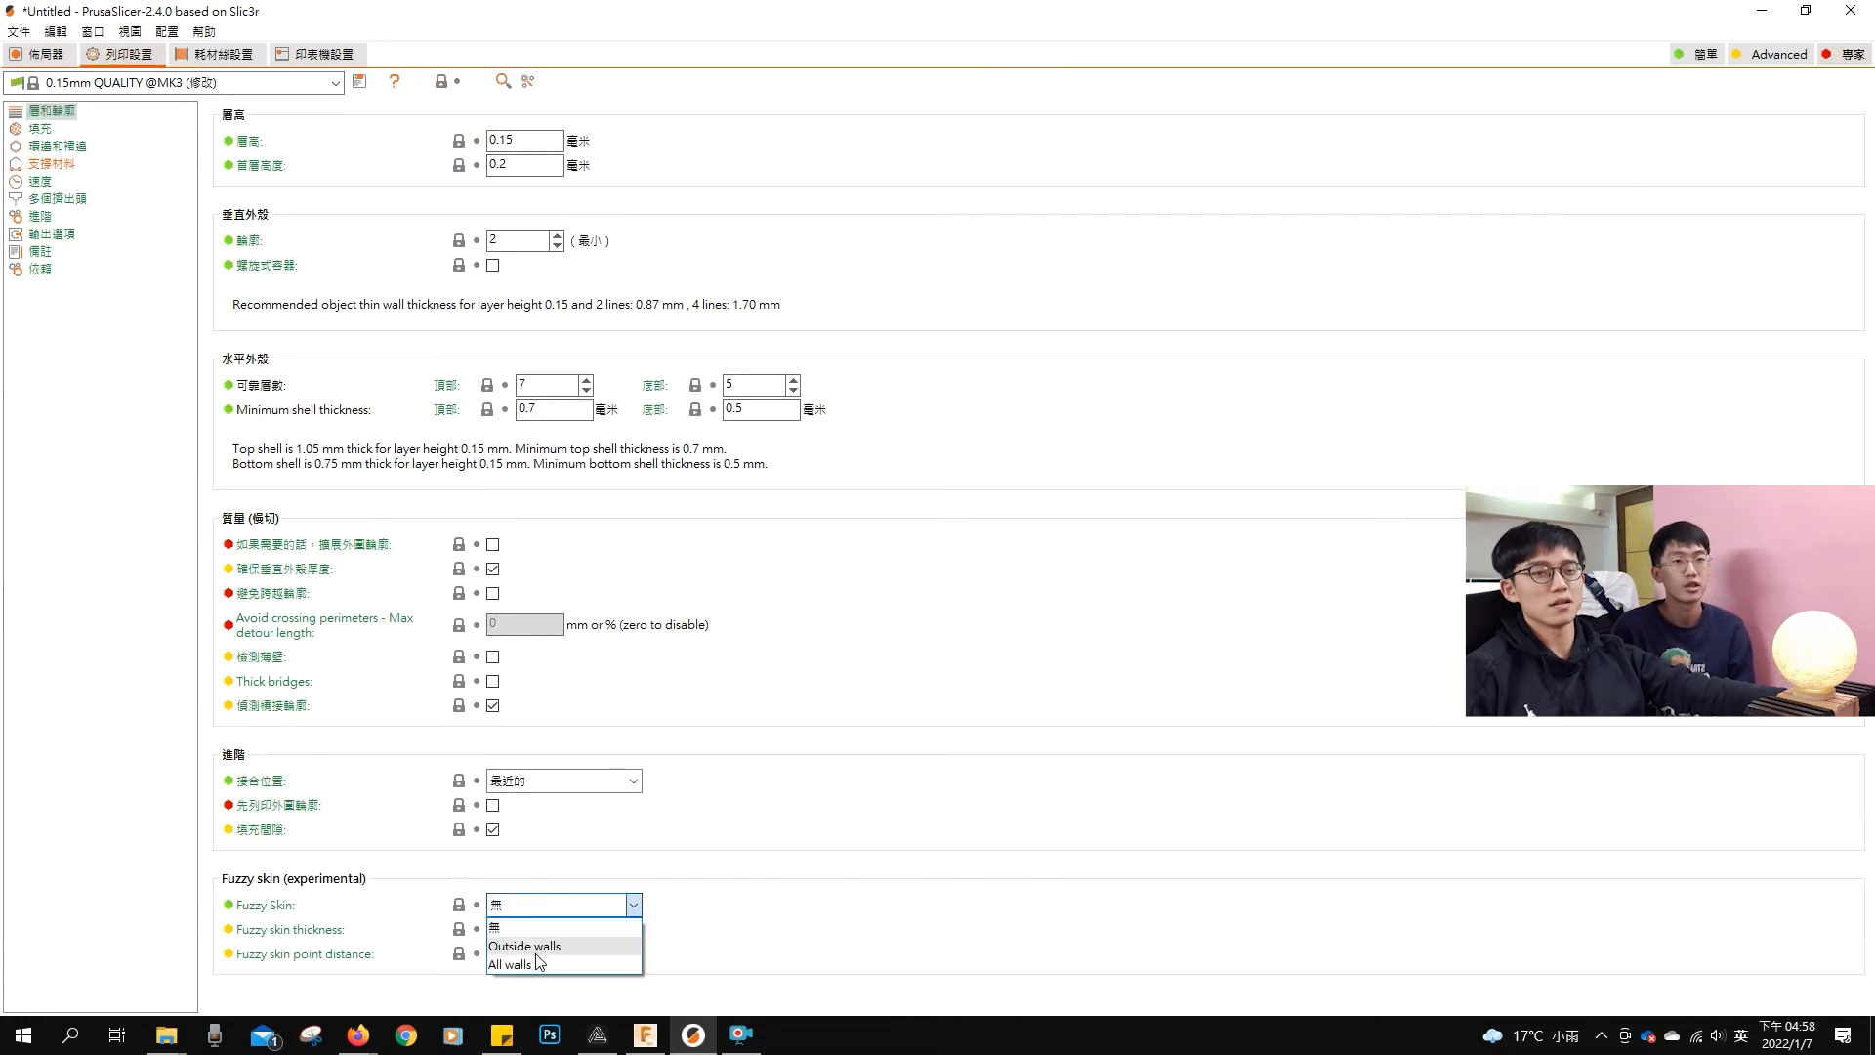
pyautogui.click(537, 950)
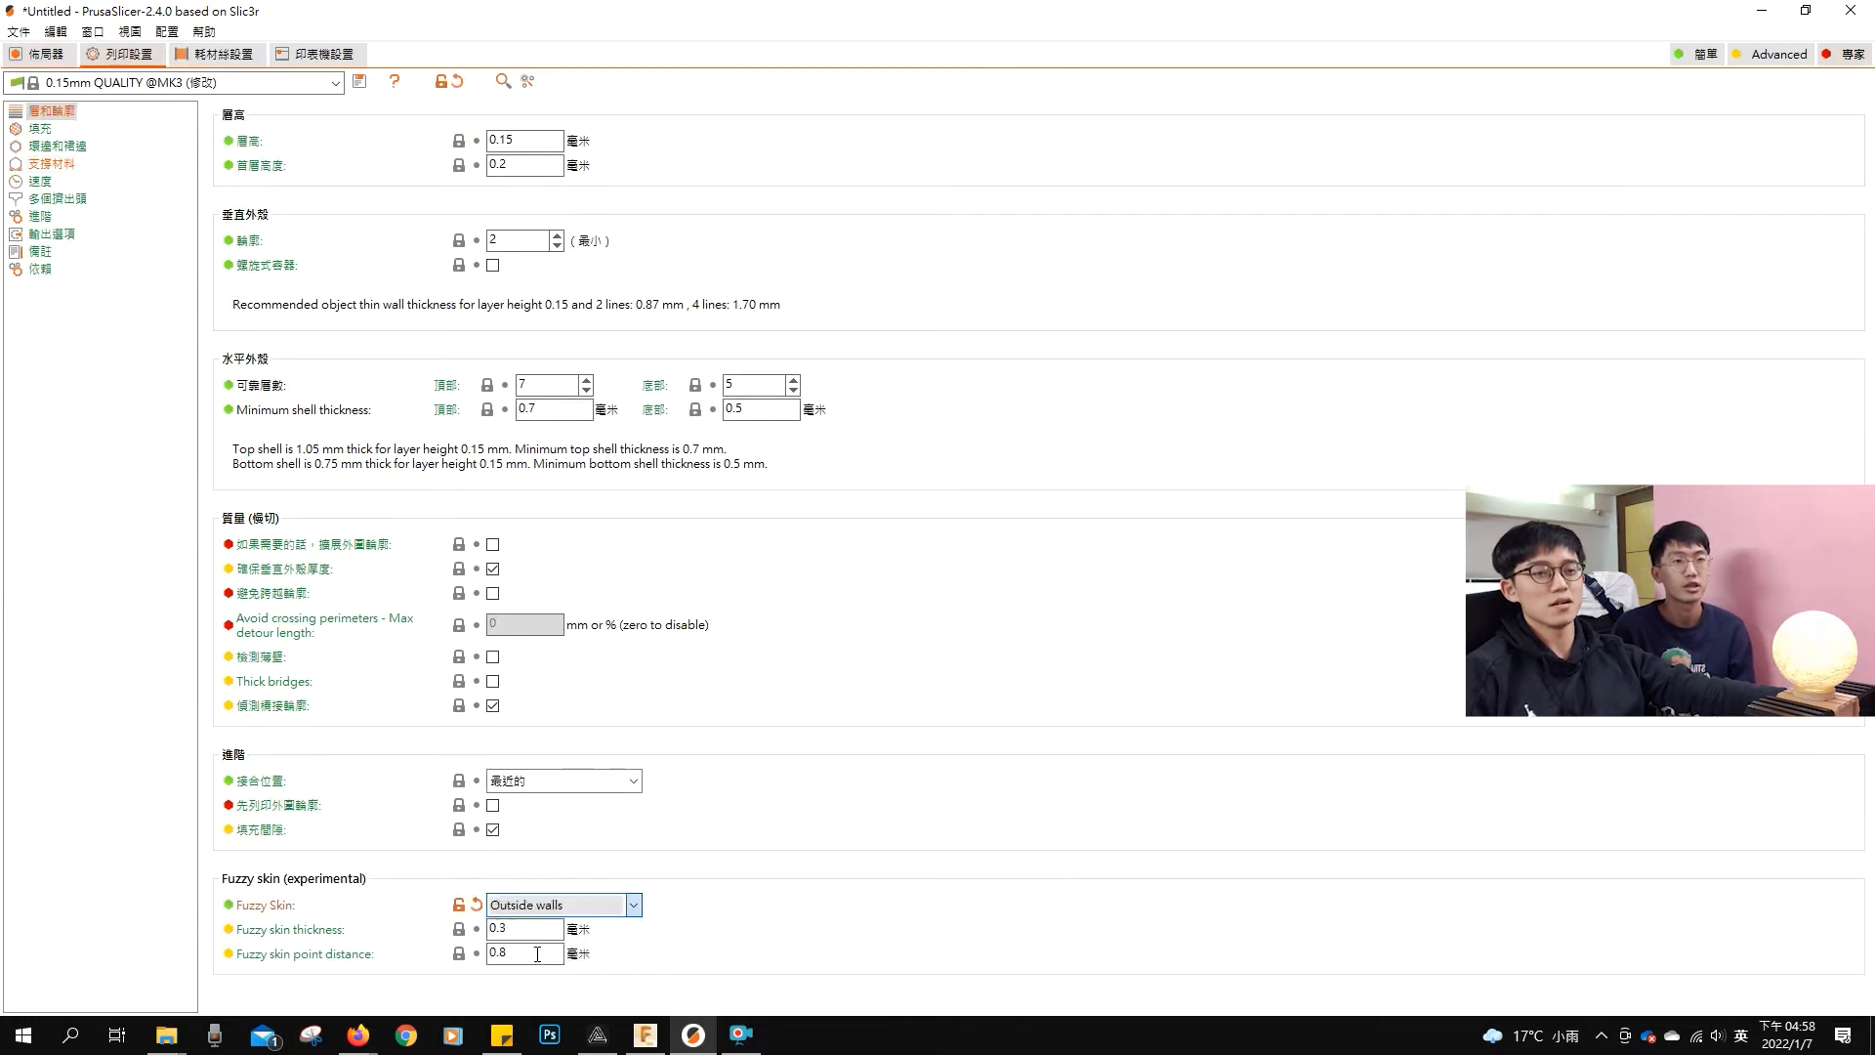
pyautogui.click(35, 53)
pyautogui.click(1671, 999)
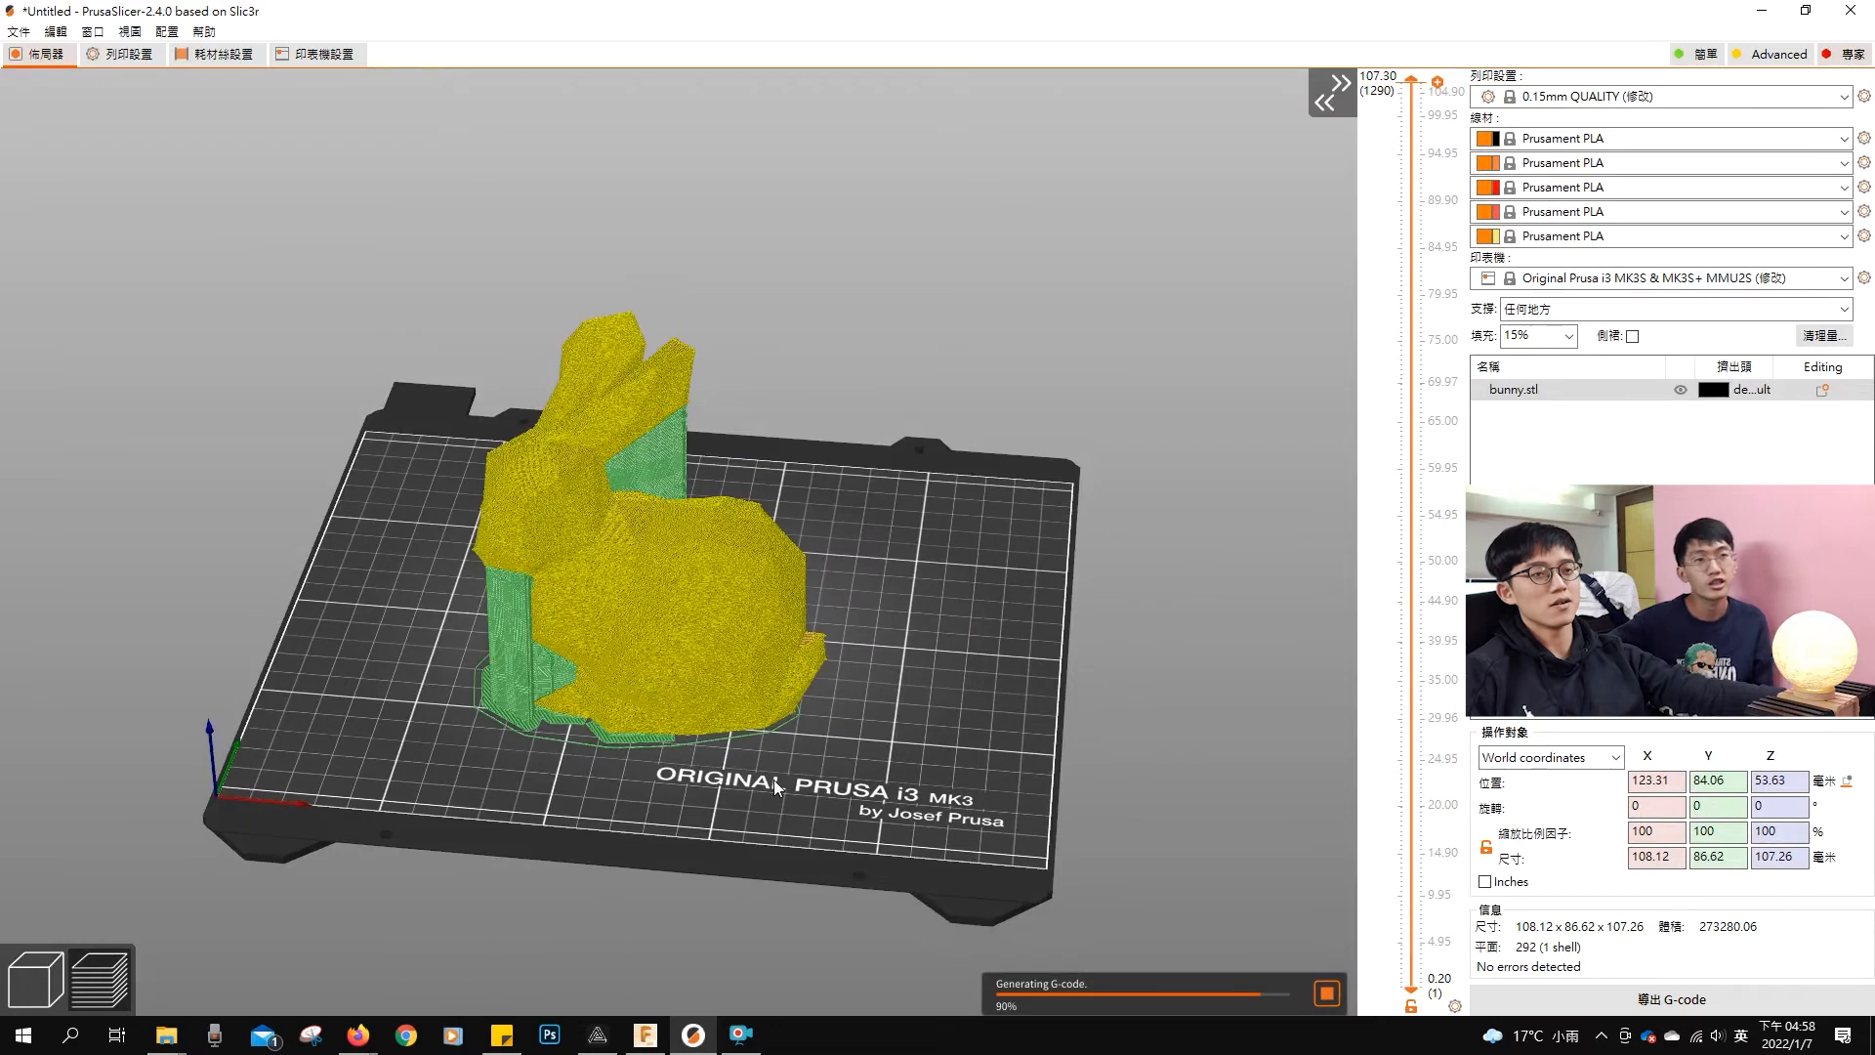
# Step: Examine the fuzzy skin texture on the sliced bunny's outer walls up close and from several angles
pyautogui.scroll(5, 662, 664)
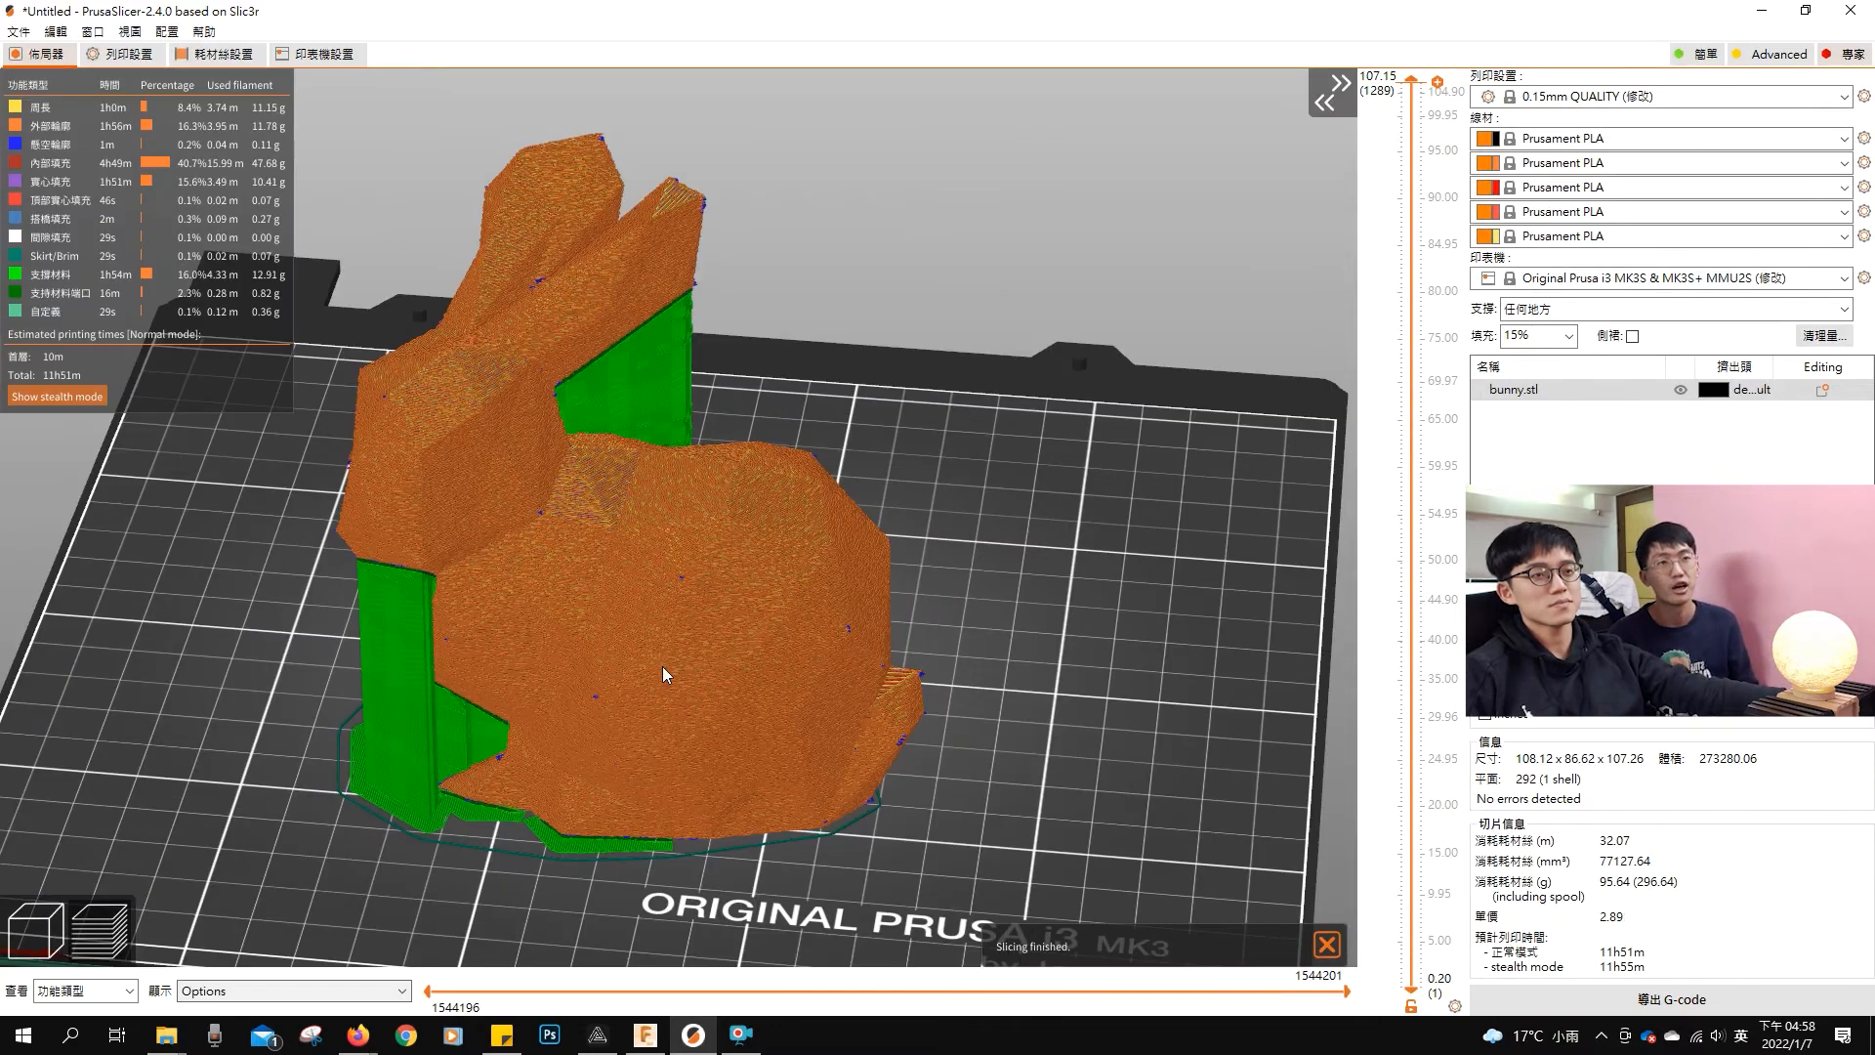
pyautogui.scroll(5, 662, 671)
pyautogui.scroll(-8, 662, 671)
pyautogui.moveTo(662, 671); pyautogui.dragTo(718, 759)
pyautogui.moveTo(913, 869); pyautogui.dragTo(974, 845)
pyautogui.scroll(4, 550, 748)
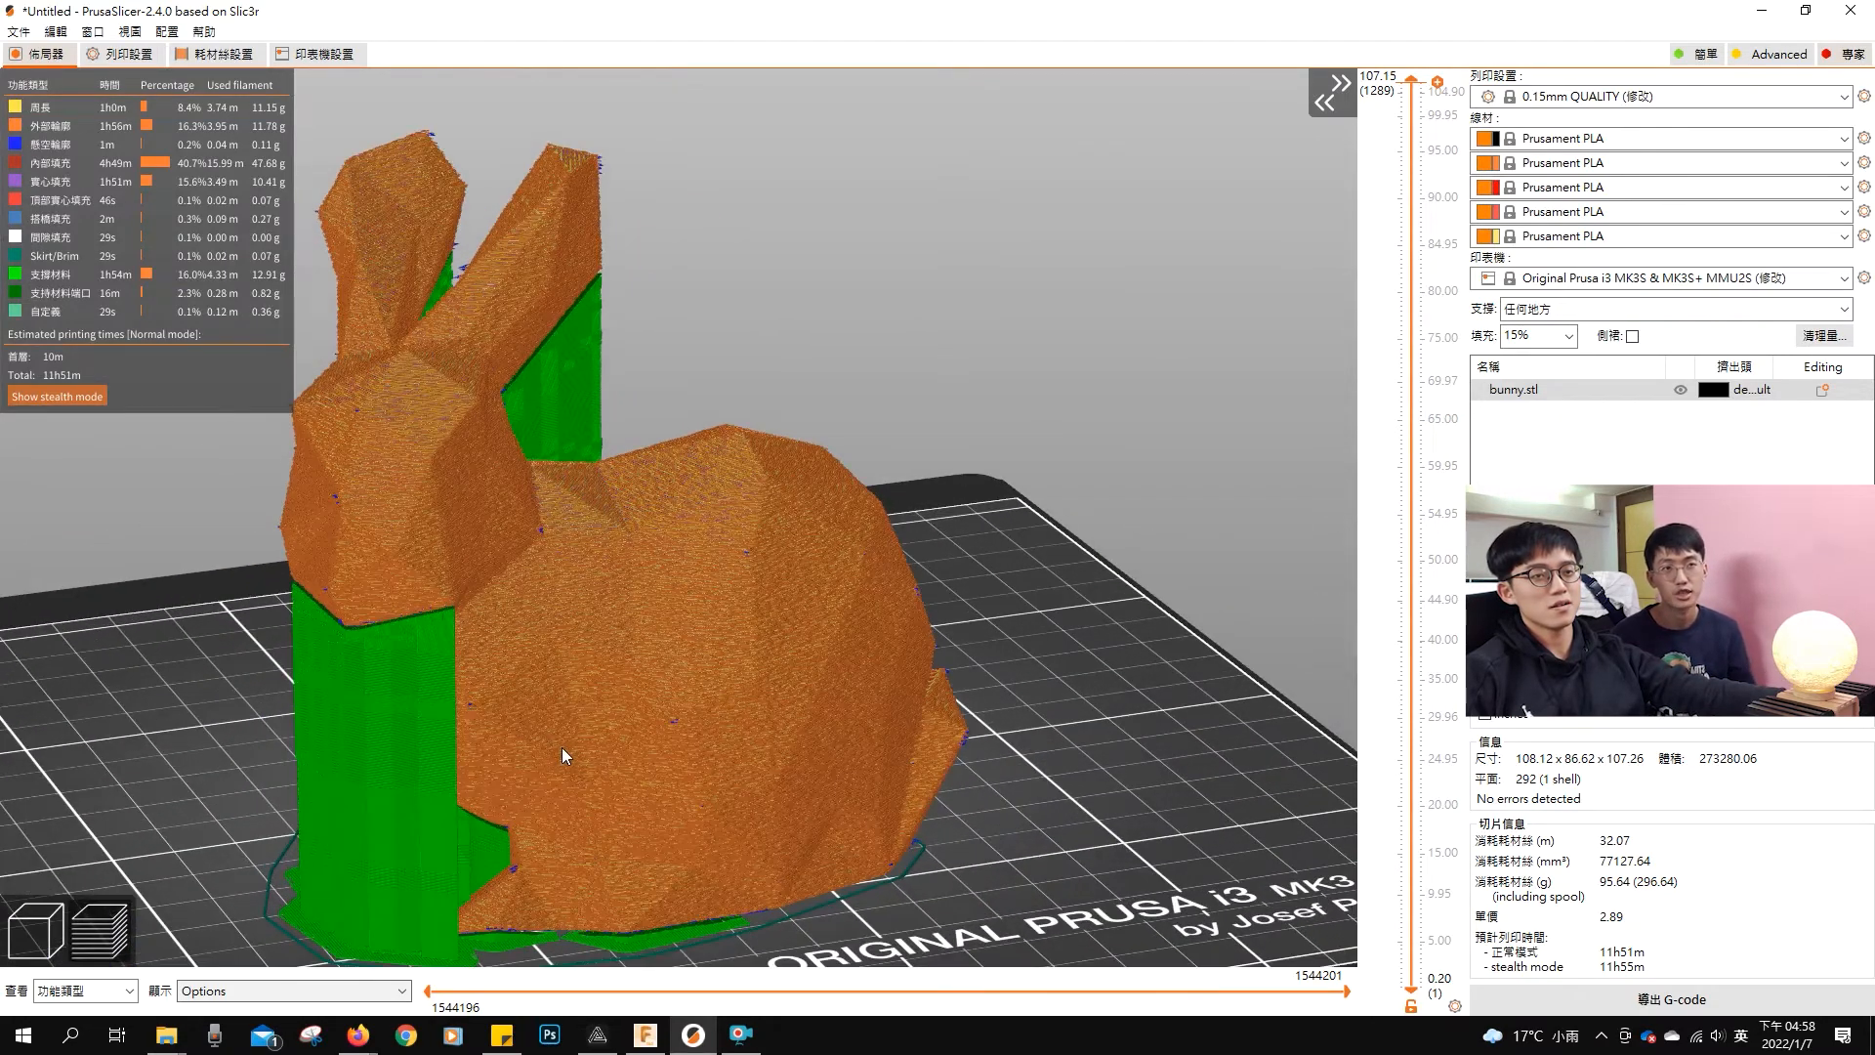
pyautogui.scroll(-5, 561, 747)
pyautogui.moveTo(1031, 858); pyautogui.dragTo(970, 865)
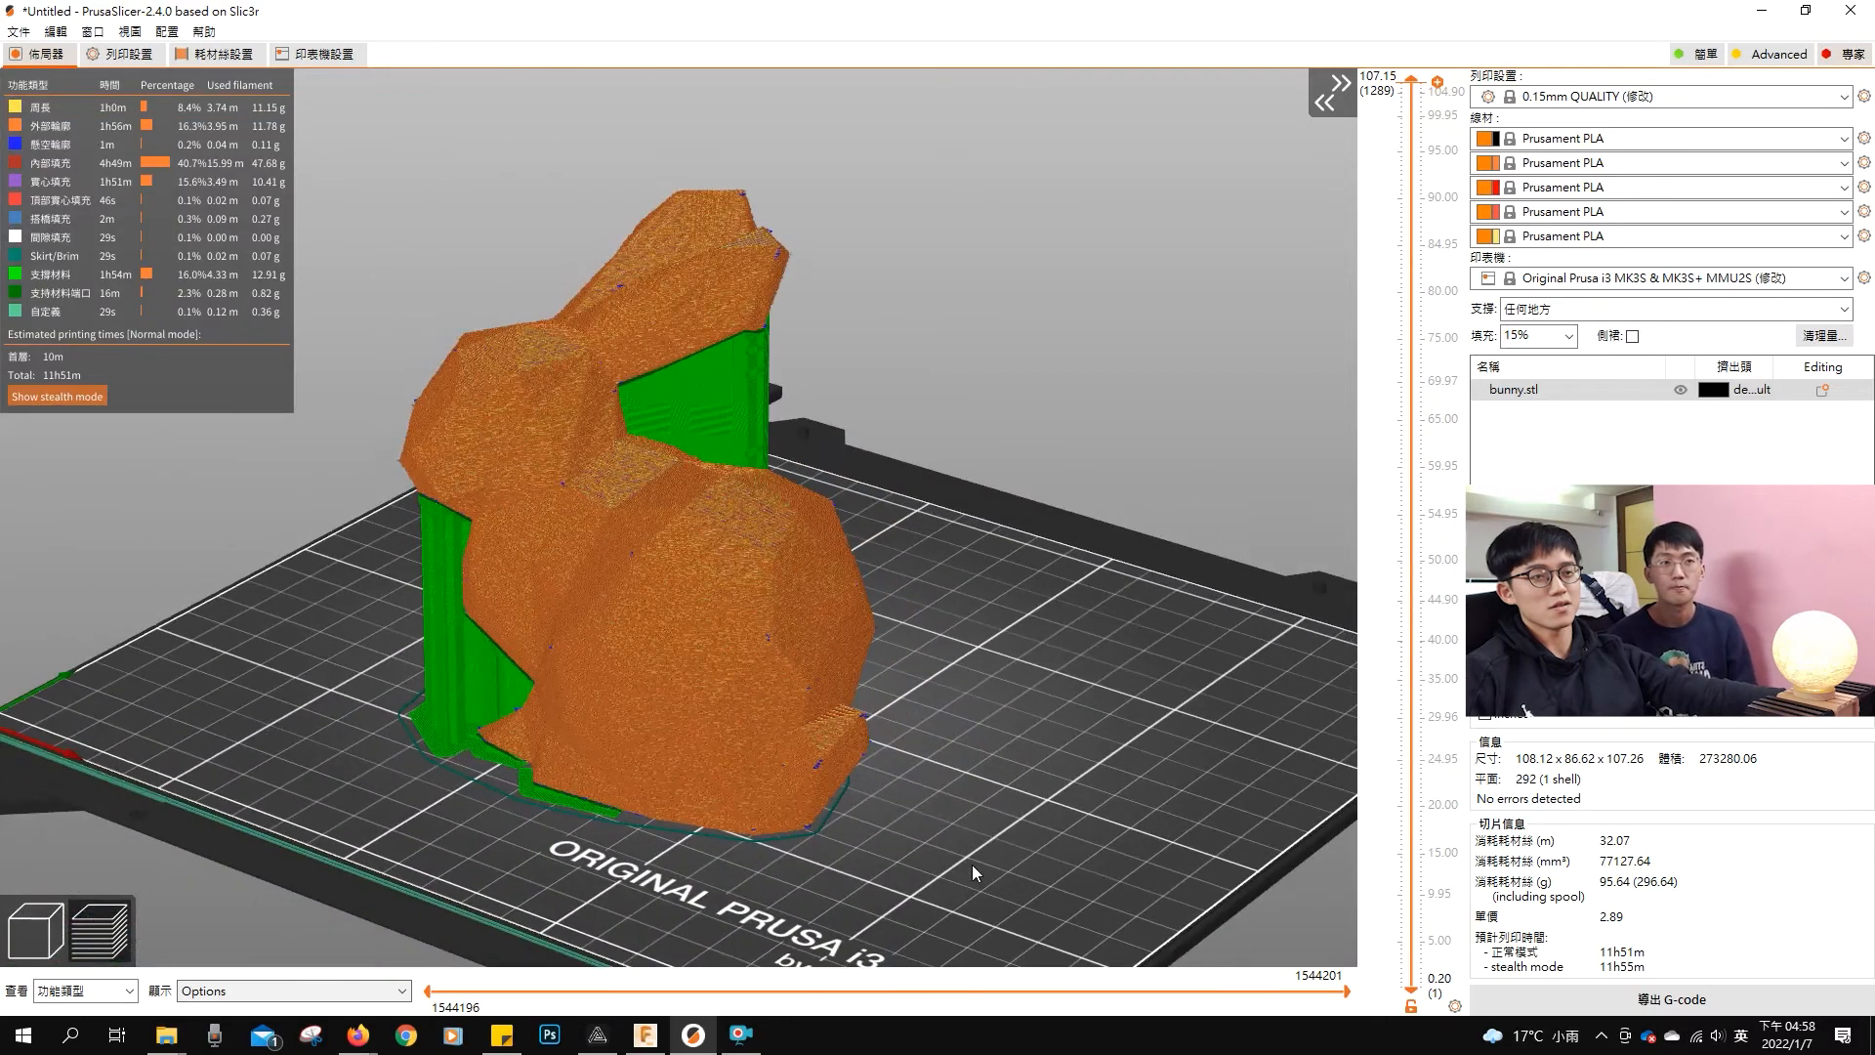
# Step: Return to the 3D editor and open the list of modifier shapes that can be added to the bunny
pyautogui.click(44, 940)
pyautogui.moveTo(619, 906); pyautogui.dragTo(564, 851)
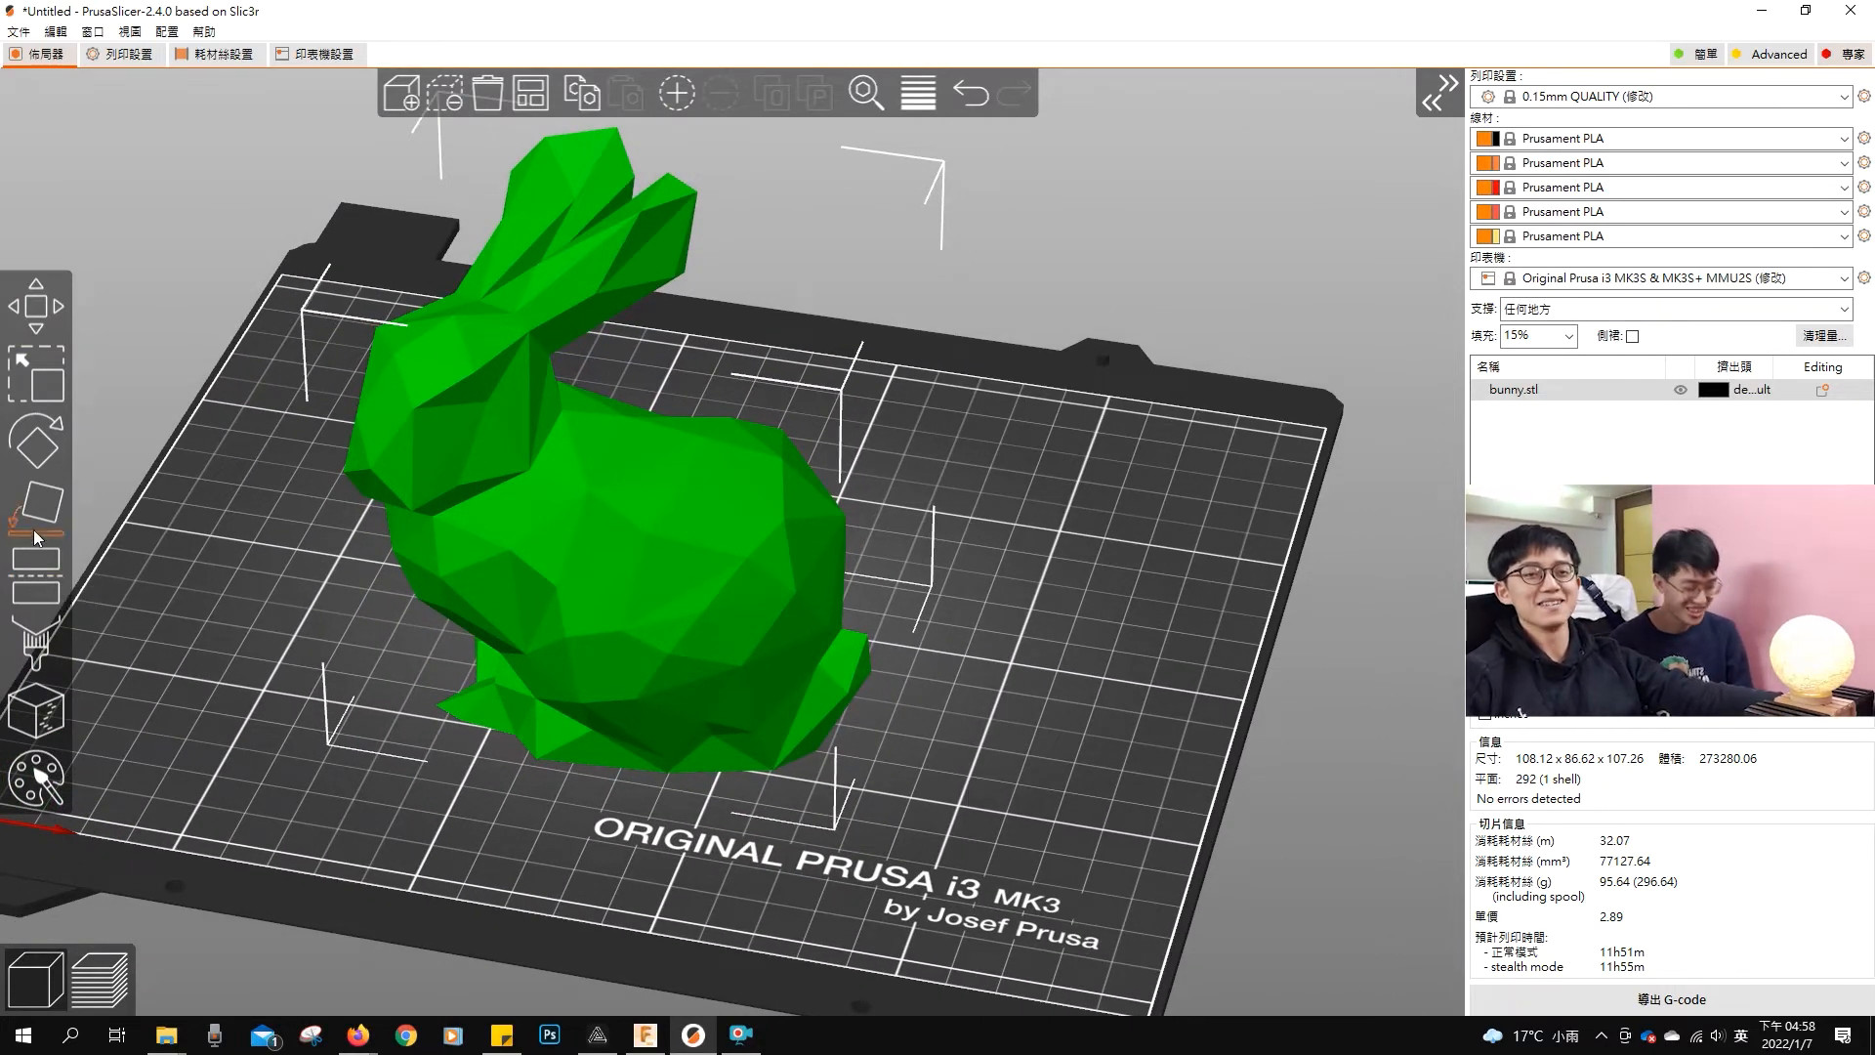
pyautogui.rightClick(816, 637)
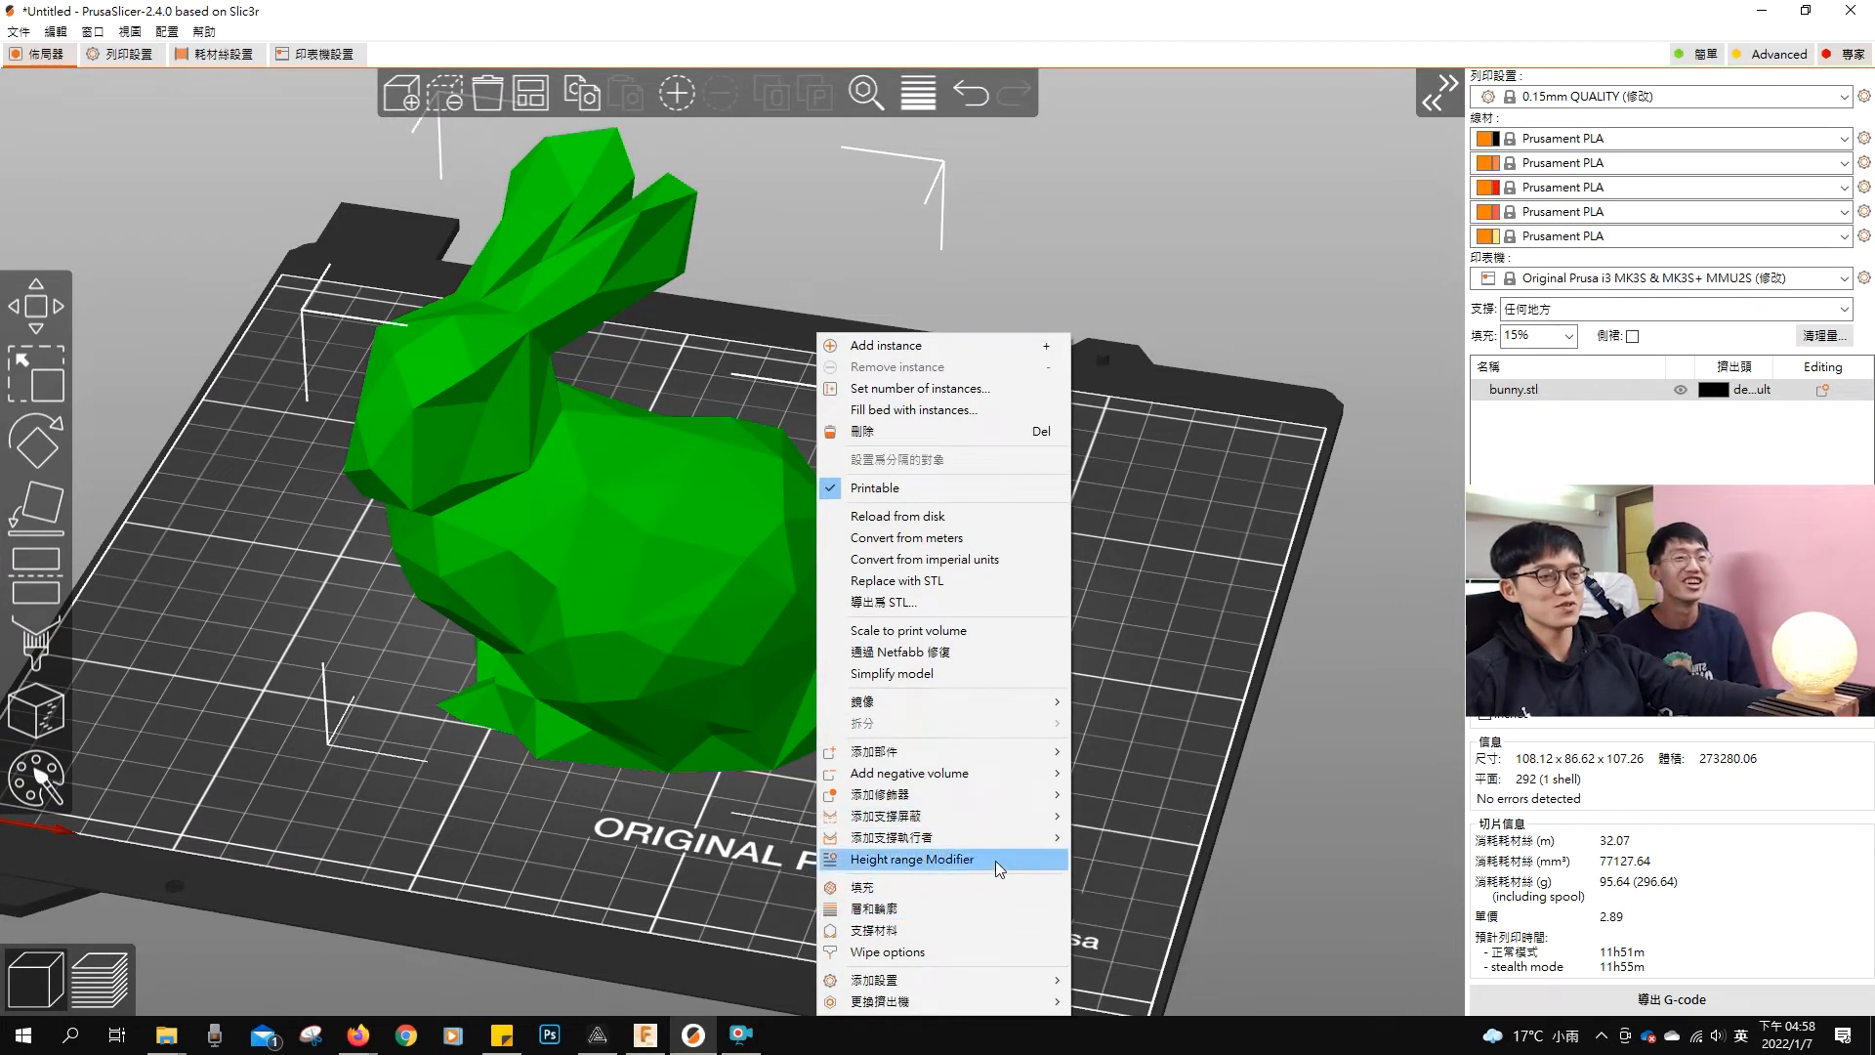
pyautogui.moveTo(988, 799)
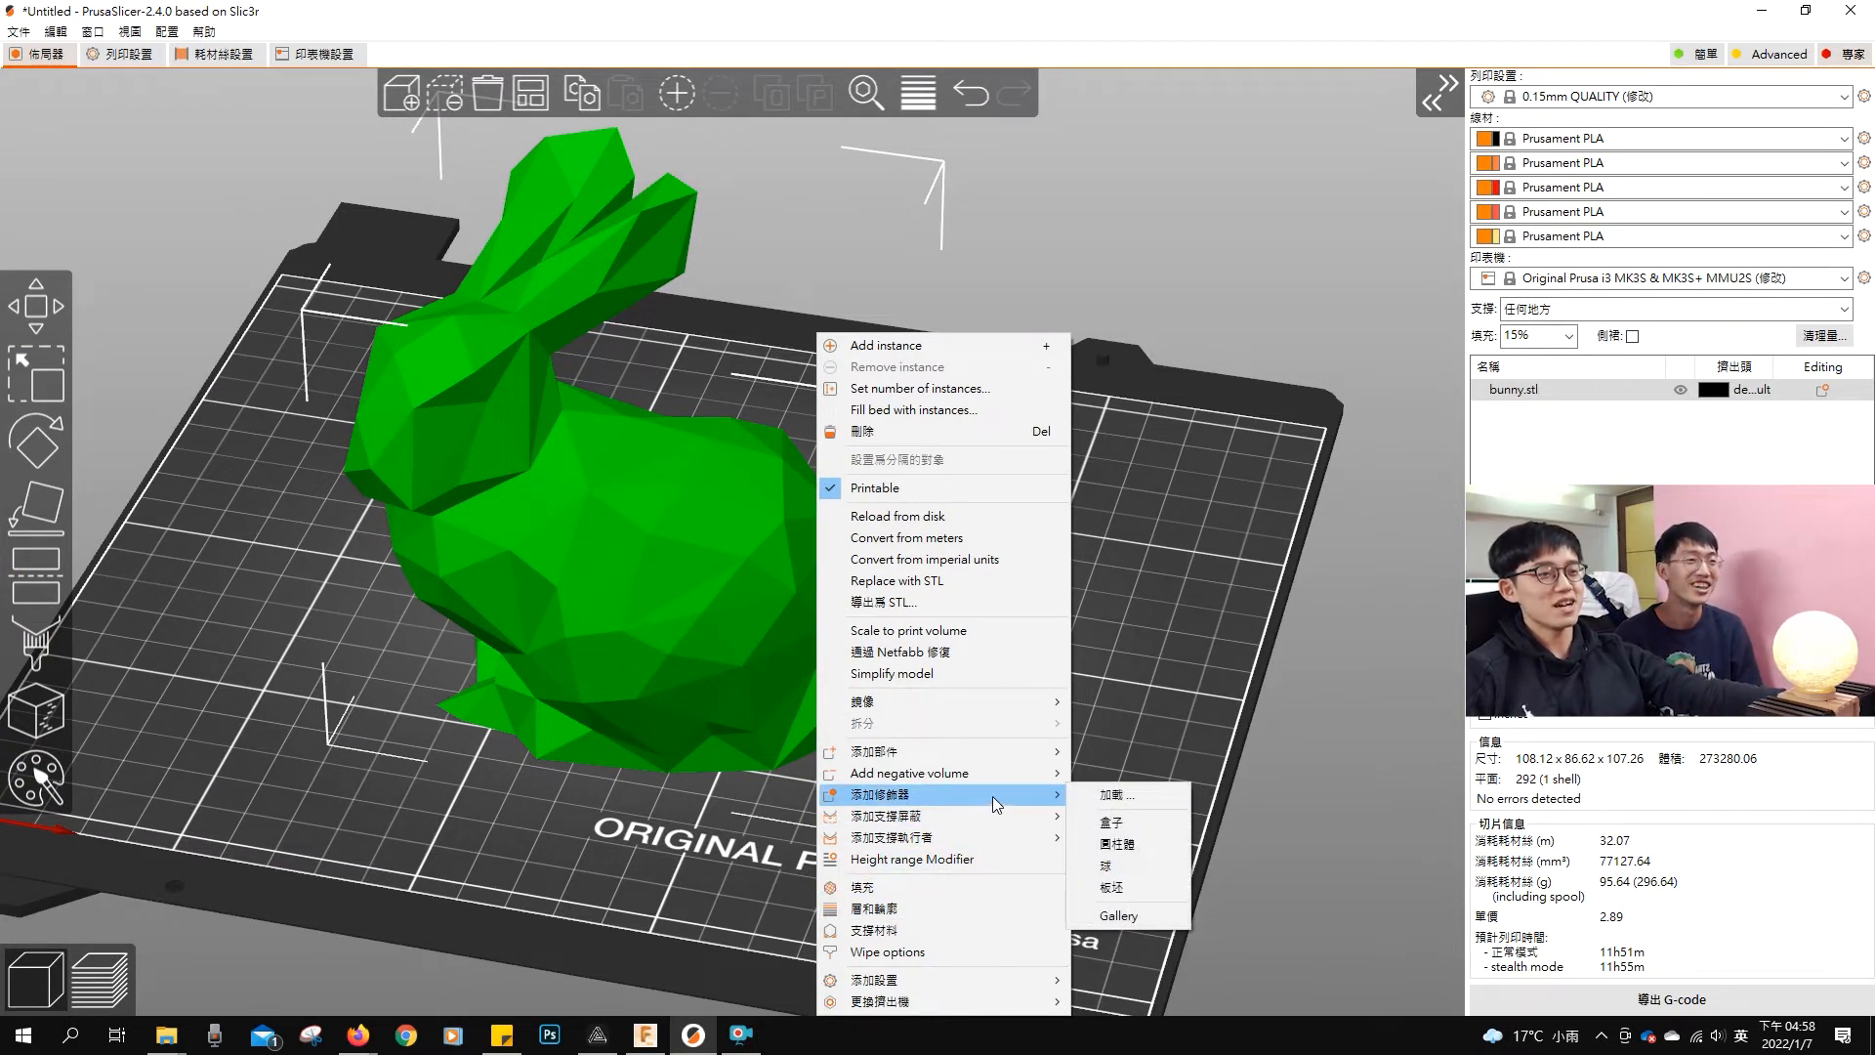